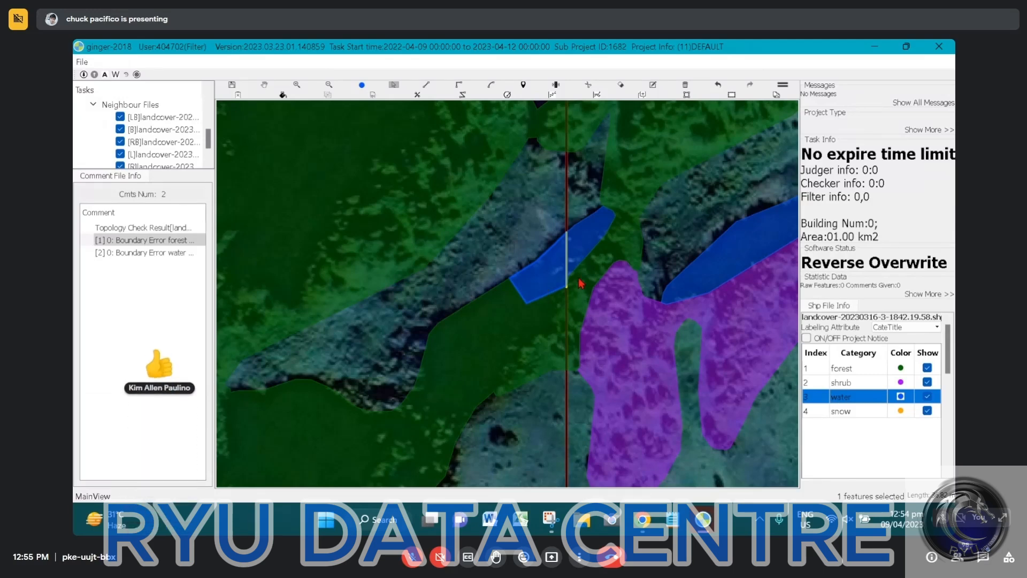
- Undo the last water fill and mark the neighbour tile's water area beside the boundary with the comment "forest"
{"action": "key", "text": "ctrl+z"}
{"action": "left_click_drag", "start_coordinate": [581, 215], "coordinate": [595, 257]}
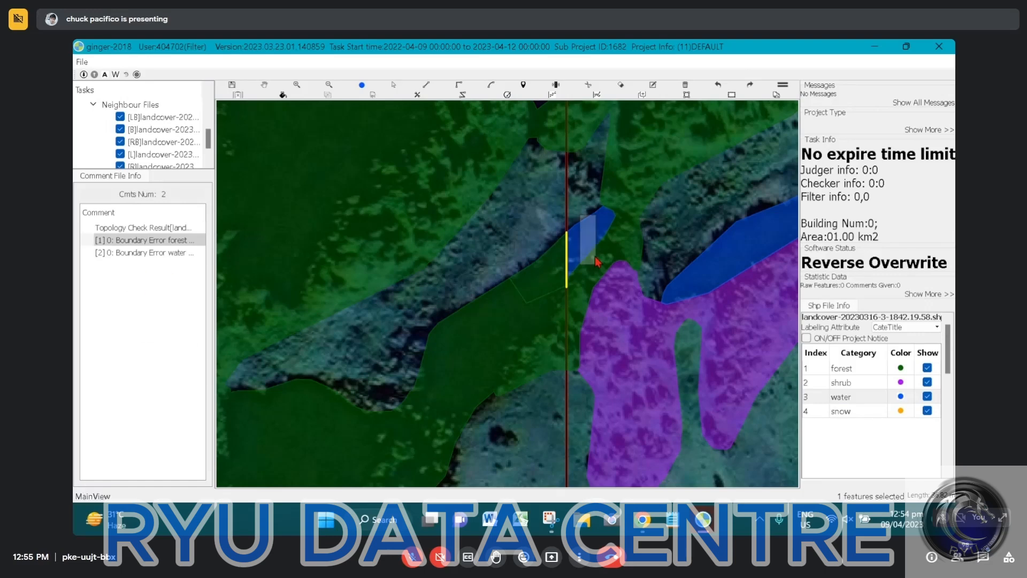
{"action": "left_click", "coordinate": [545, 320]}
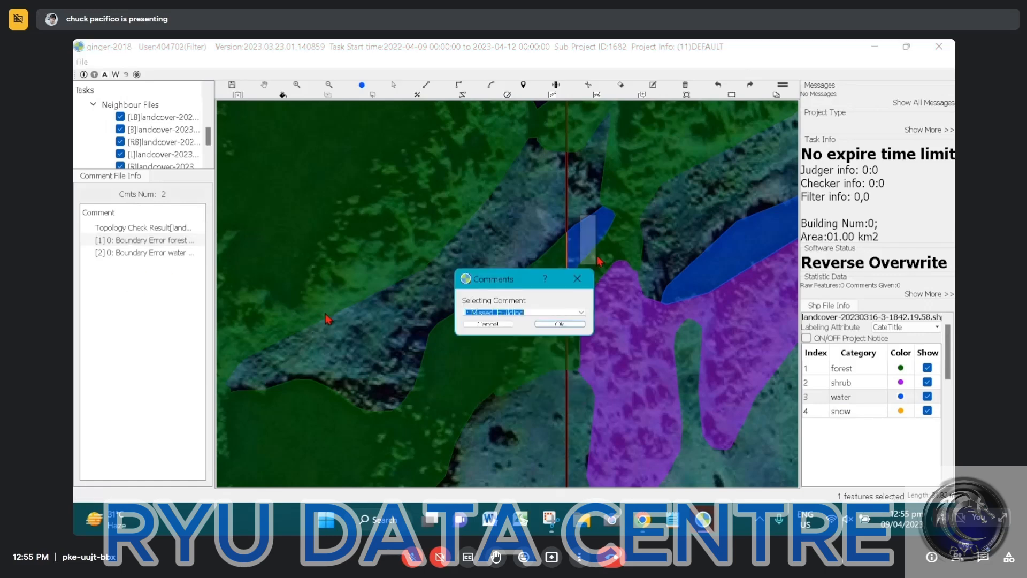
{"action": "type", "text": "forest"}
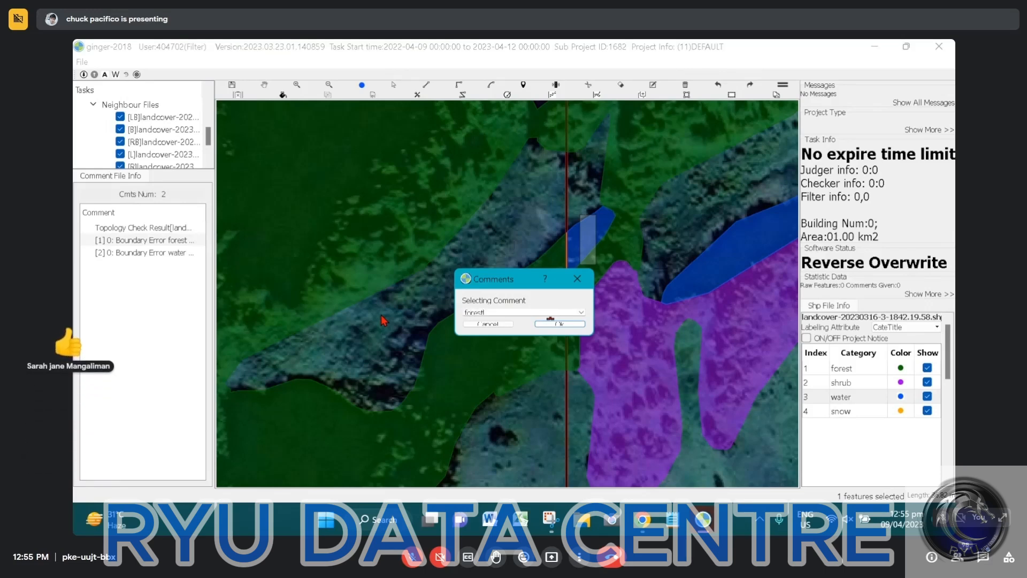
{"action": "key", "text": "Return"}
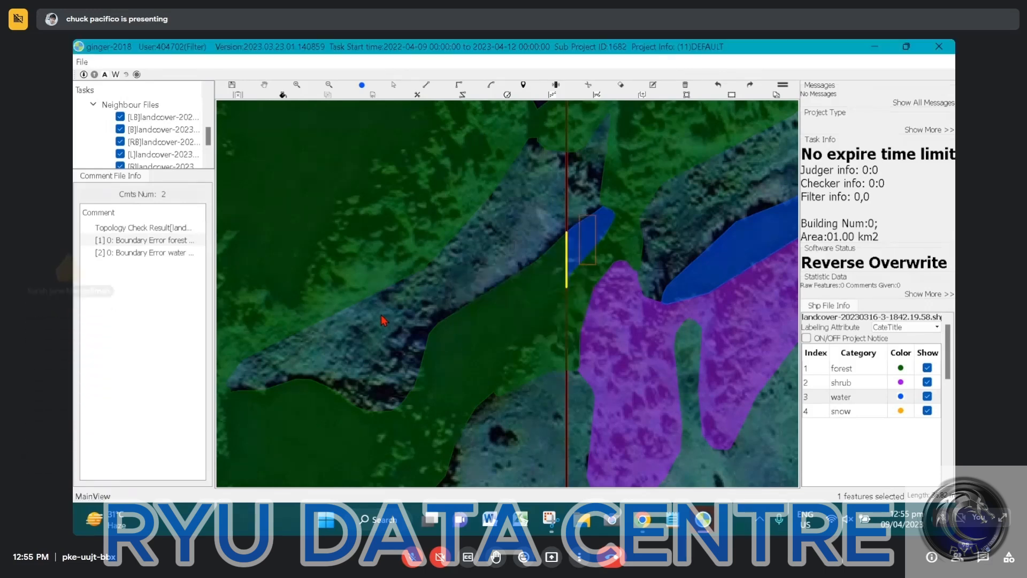
- Remove the commented right-hand neighbour landcover file from the task's neighbour files
{"action": "scroll", "coordinate": [155, 134], "scroll_direction": "down", "scroll_amount": 1}
{"action": "right_click", "coordinate": [176, 154]}
{"action": "left_click", "coordinate": [205, 223]}
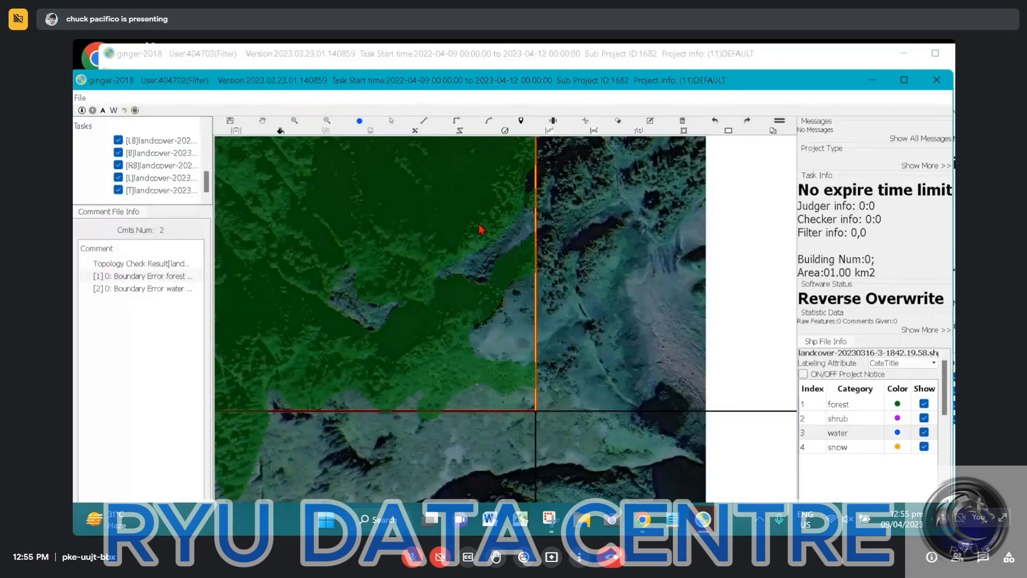
{"action": "scroll", "coordinate": [481, 229], "scroll_direction": "down", "scroll_amount": 2}
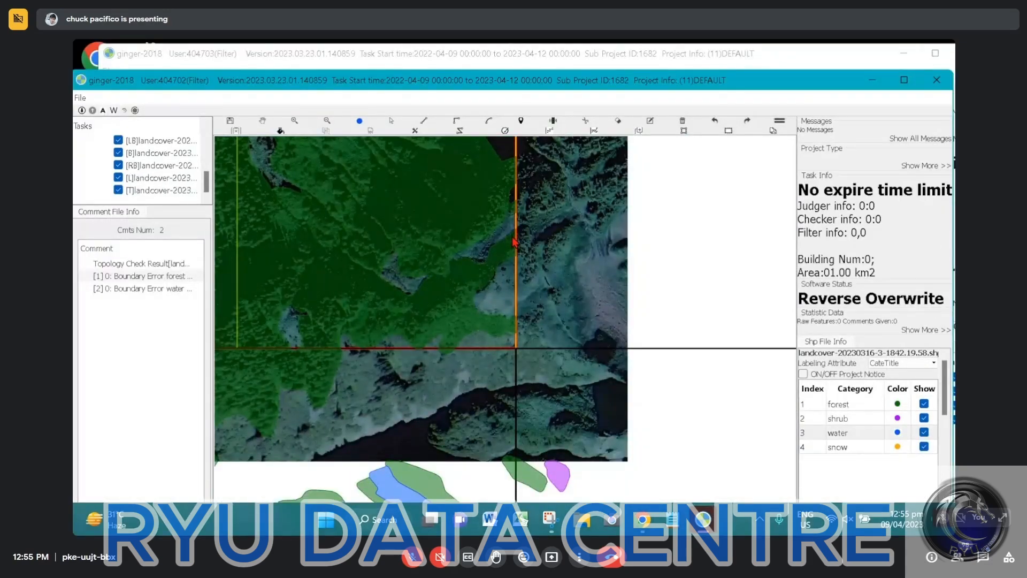
{"action": "scroll", "coordinate": [514, 242], "scroll_direction": "down", "scroll_amount": 1}
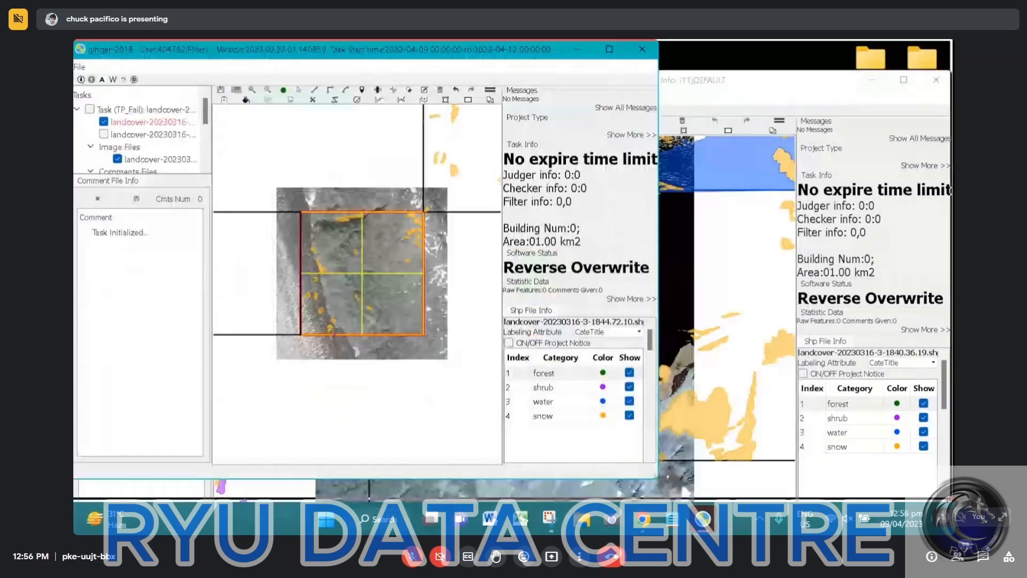
- Look over the snow areas labelled in the landcover-20230316-3-1844.72.10 task window
{"action": "double_click", "coordinate": [570, 55]}
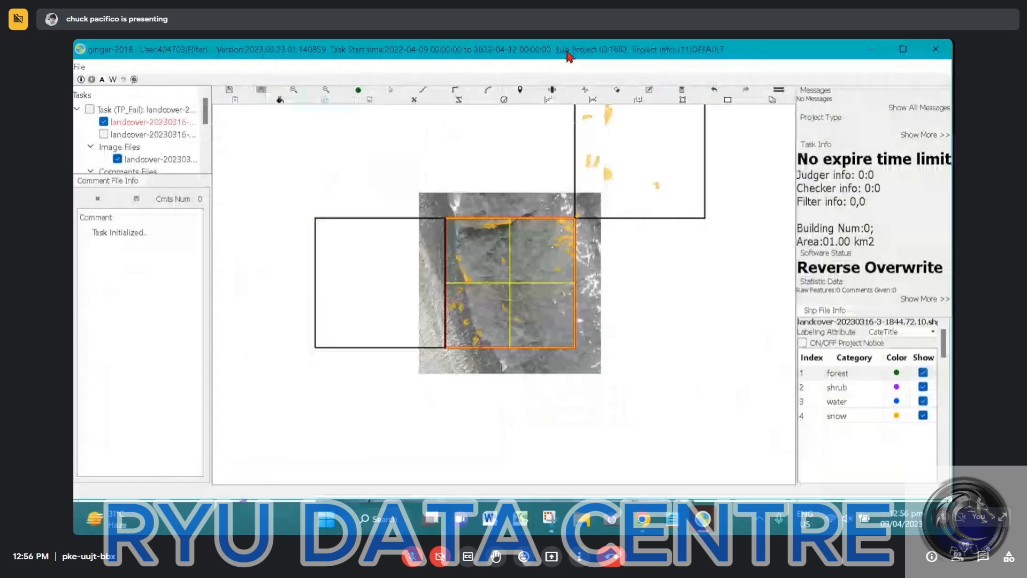
{"action": "left_click_drag", "start_coordinate": [569, 56], "coordinate": [598, 60]}
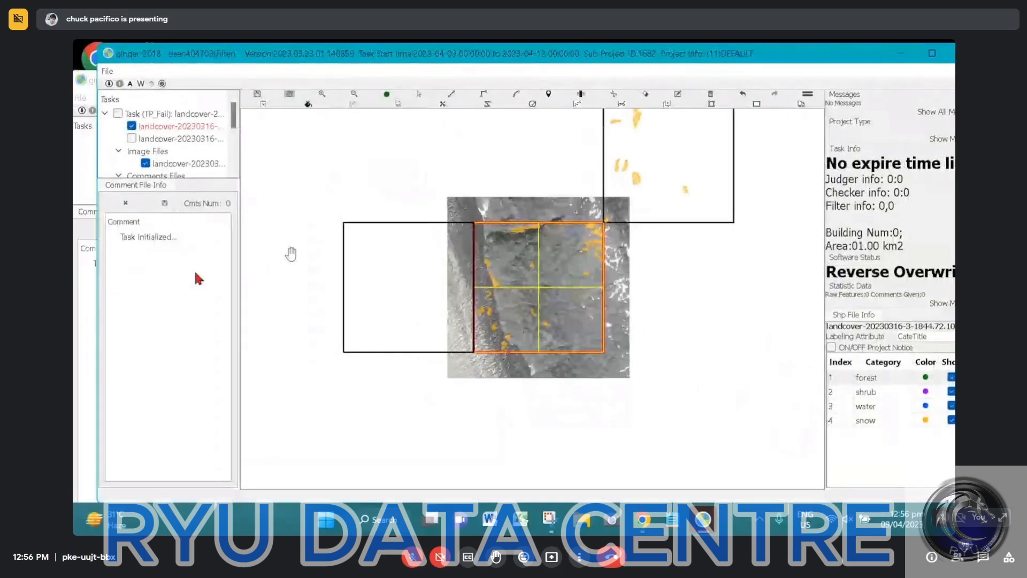
{"action": "left_click", "coordinate": [131, 126]}
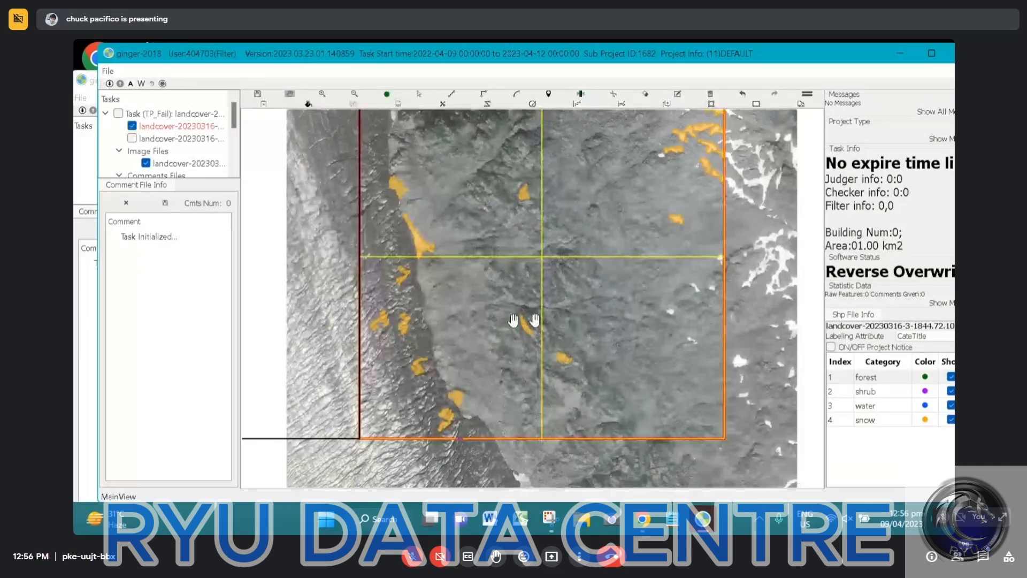
- Switch to the landcover-20230316-3-1840.36.19 task window and maximize it
{"action": "key", "text": "alt+Tab"}
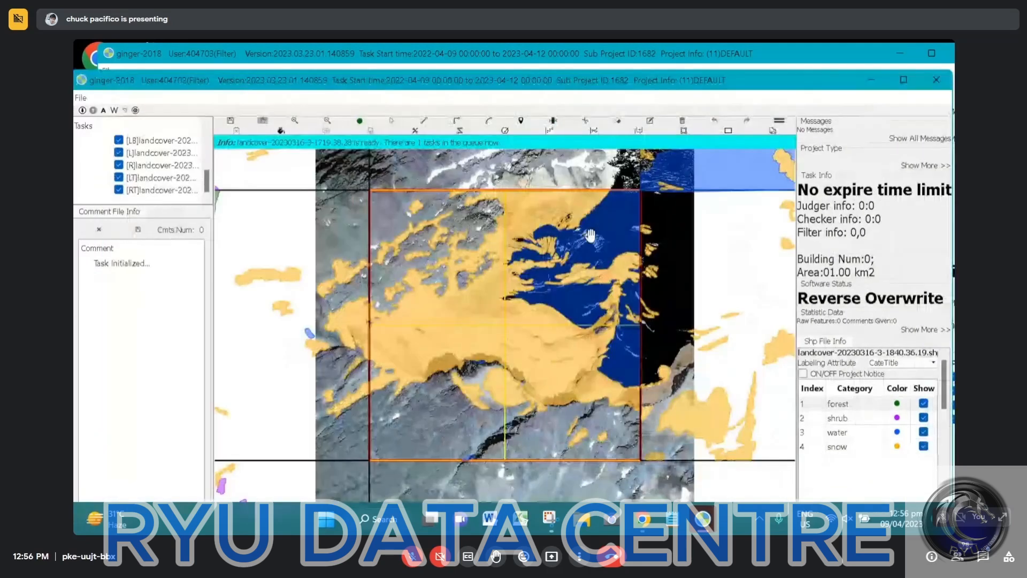
{"action": "double_click", "coordinate": [675, 83]}
{"action": "left_click", "coordinate": [652, 84]}
- Examine the black image area along the tile's eastern boundary, comparing its water labels with the bare imagery and the neighbouring tiles
{"action": "left_click_drag", "start_coordinate": [674, 225], "coordinate": [550, 298]}
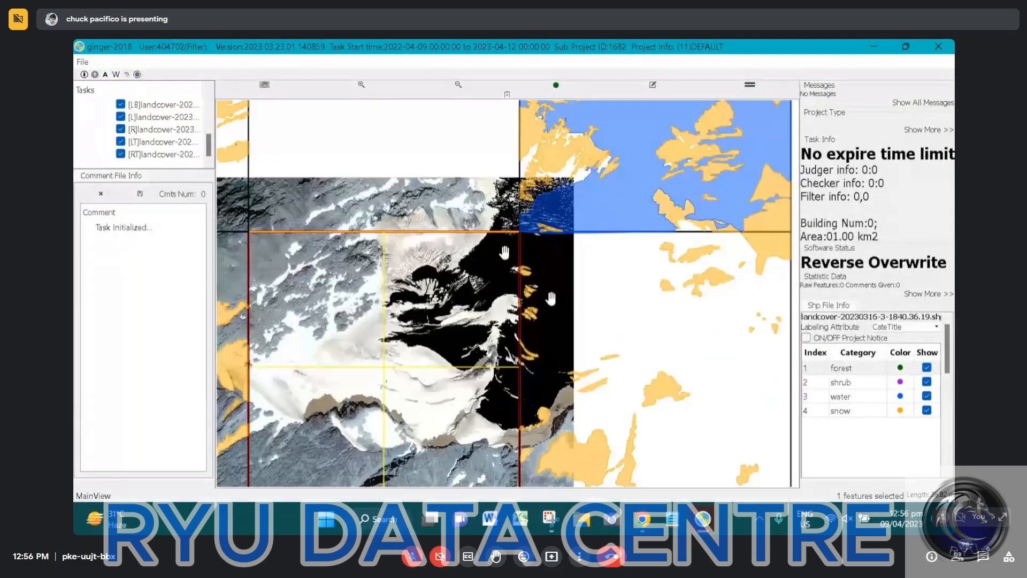
{"action": "scroll", "coordinate": [503, 253], "scroll_direction": "up", "scroll_amount": 3}
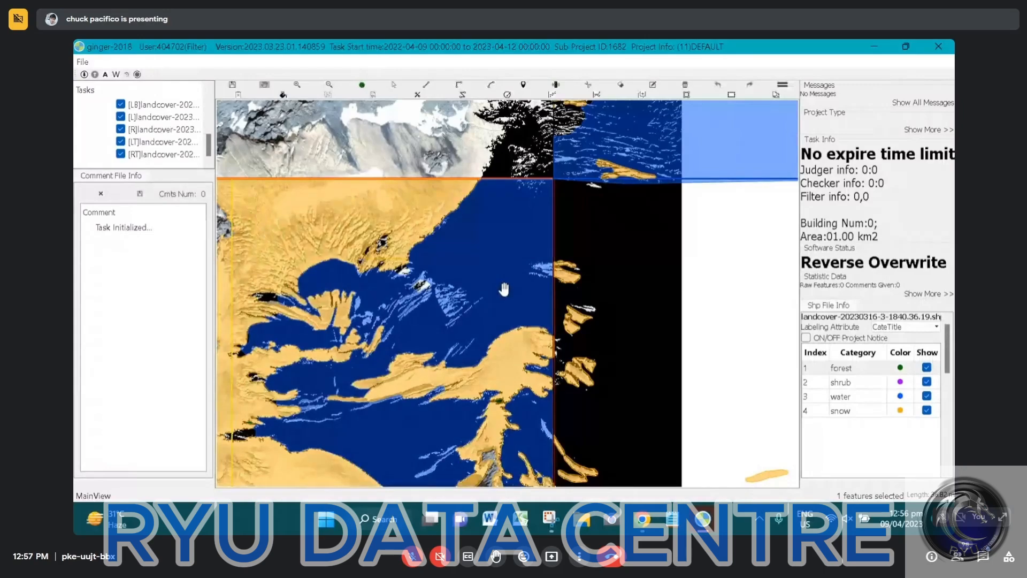
{"action": "scroll", "coordinate": [504, 289], "scroll_direction": "down", "scroll_amount": 1}
{"action": "left_click_drag", "start_coordinate": [523, 336], "coordinate": [508, 254]}
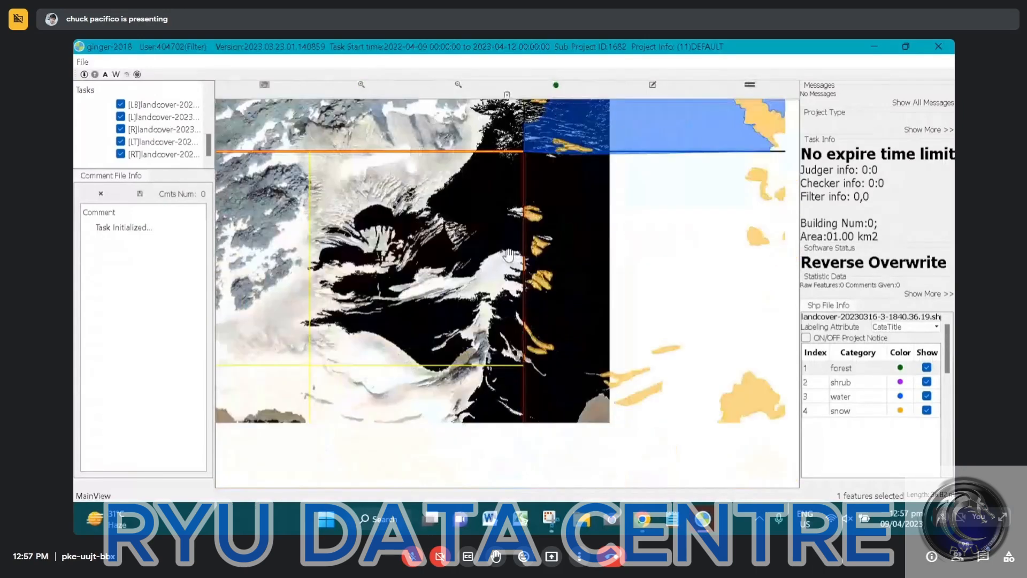
{"action": "scroll", "coordinate": [508, 254], "scroll_direction": "down", "scroll_amount": 1}
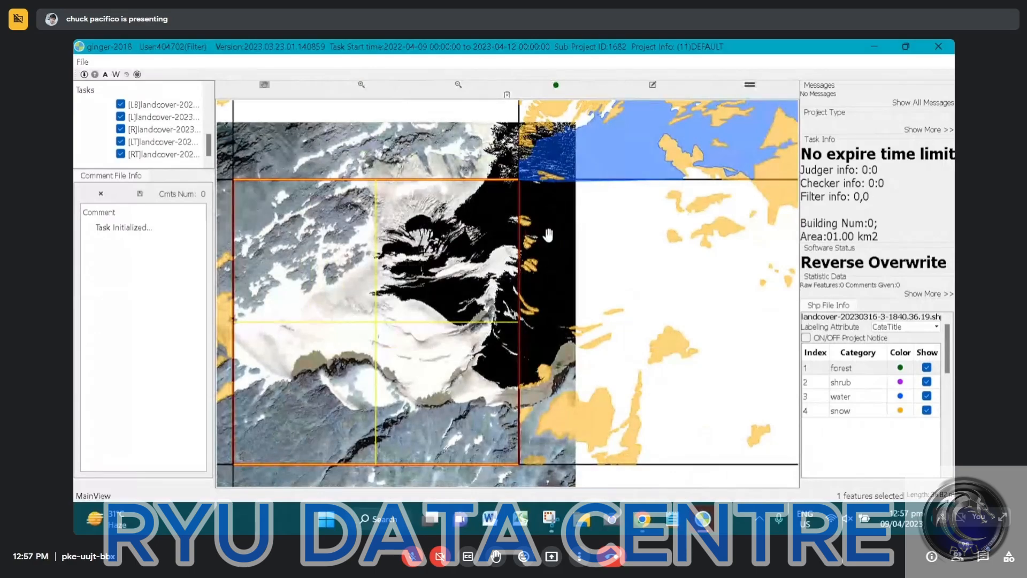
{"action": "scroll", "coordinate": [543, 241], "scroll_direction": "up", "scroll_amount": 1}
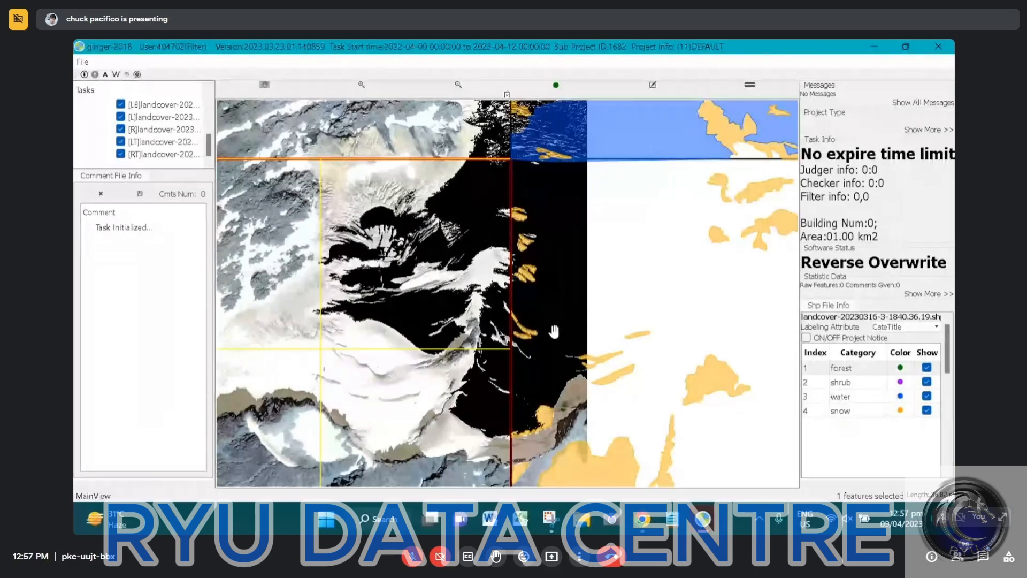
{"action": "scroll", "coordinate": [545, 263], "scroll_direction": "up", "scroll_amount": 1}
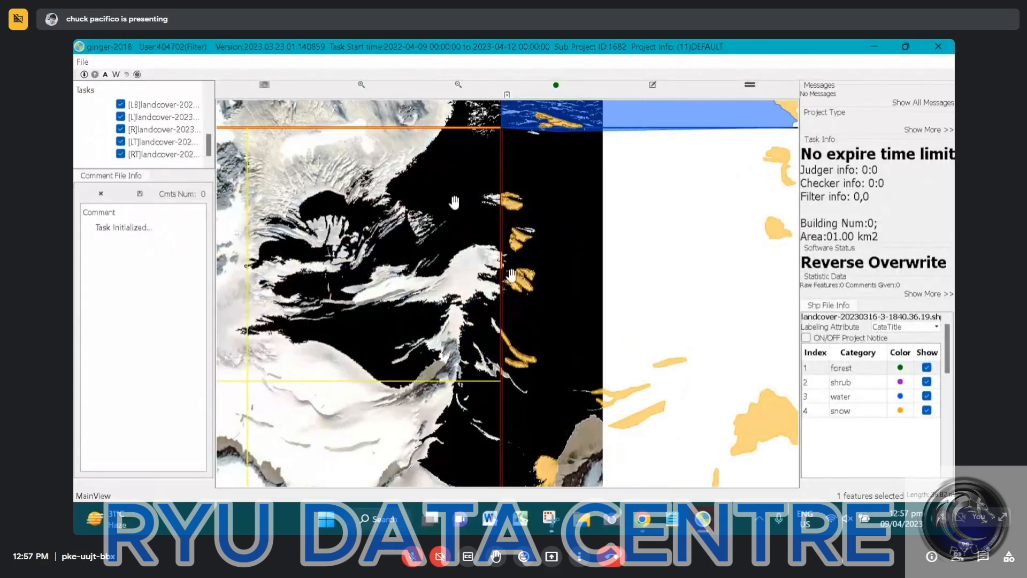
{"action": "scroll", "coordinate": [512, 275], "scroll_direction": "down", "scroll_amount": 1}
{"action": "scroll", "coordinate": [489, 226], "scroll_direction": "up", "scroll_amount": 1}
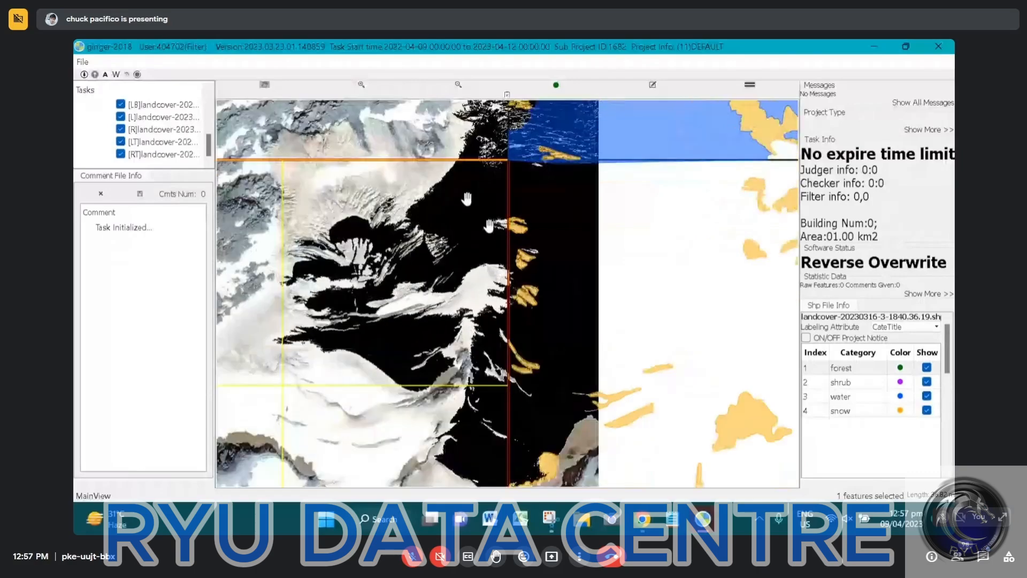
{"action": "left_click_drag", "start_coordinate": [489, 226], "coordinate": [508, 184]}
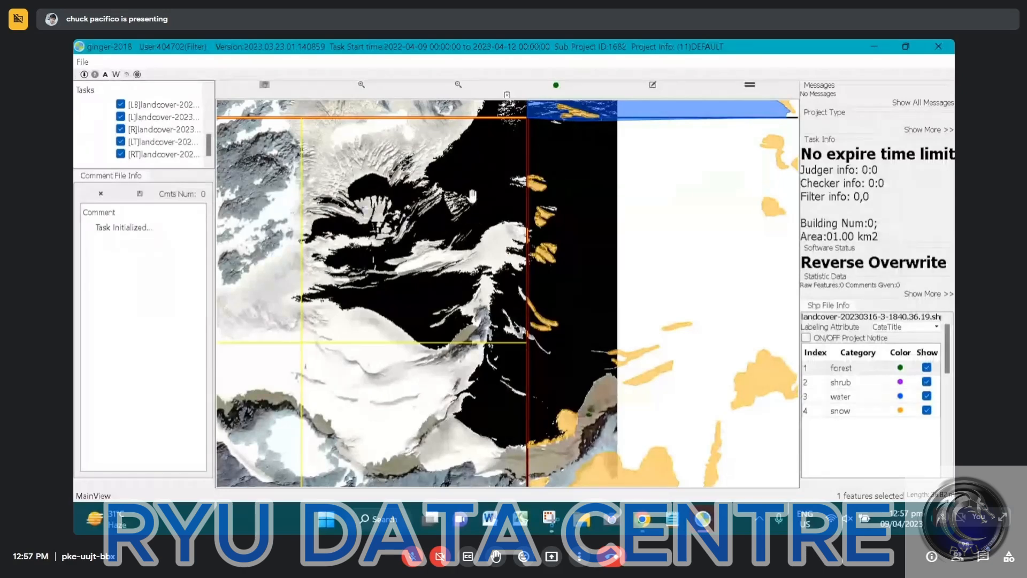
- Delete the two water polygons covering the black image area along the tile's eastern boundary
{"action": "left_click", "coordinate": [486, 191]}
{"action": "key", "text": "Delete"}
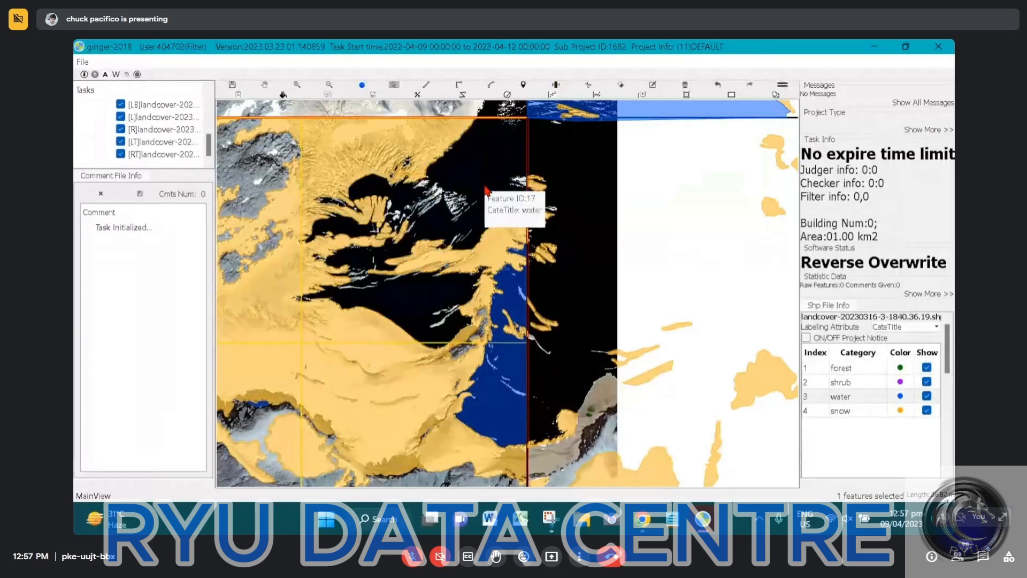
{"action": "left_click", "coordinate": [512, 308]}
{"action": "key", "text": "Delete"}
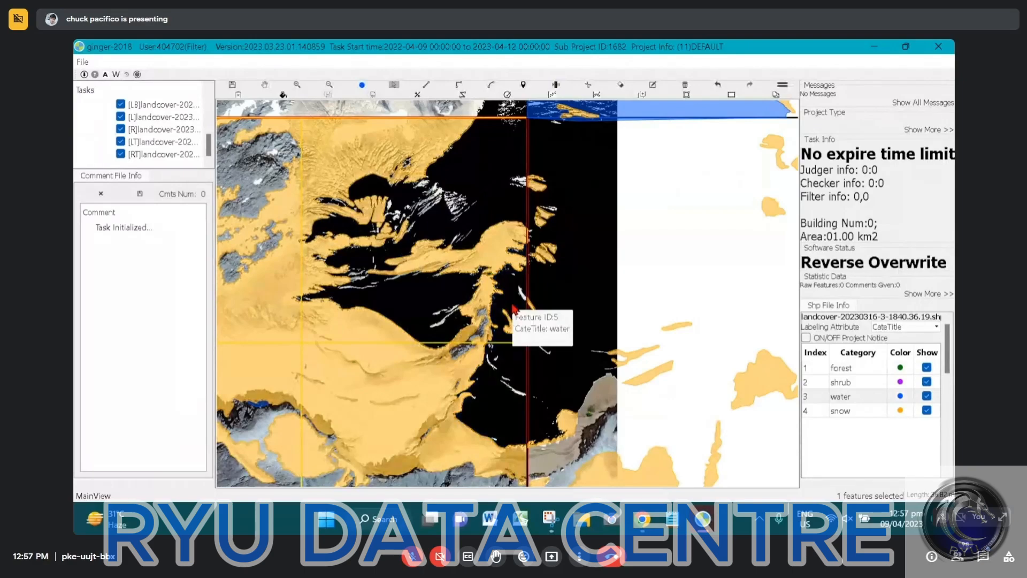
- Add a comment box over the water area in the upper-right neighbour tile and remove that neighbour file from the task
{"action": "scroll", "coordinate": [513, 307], "scroll_direction": "down", "scroll_amount": 2}
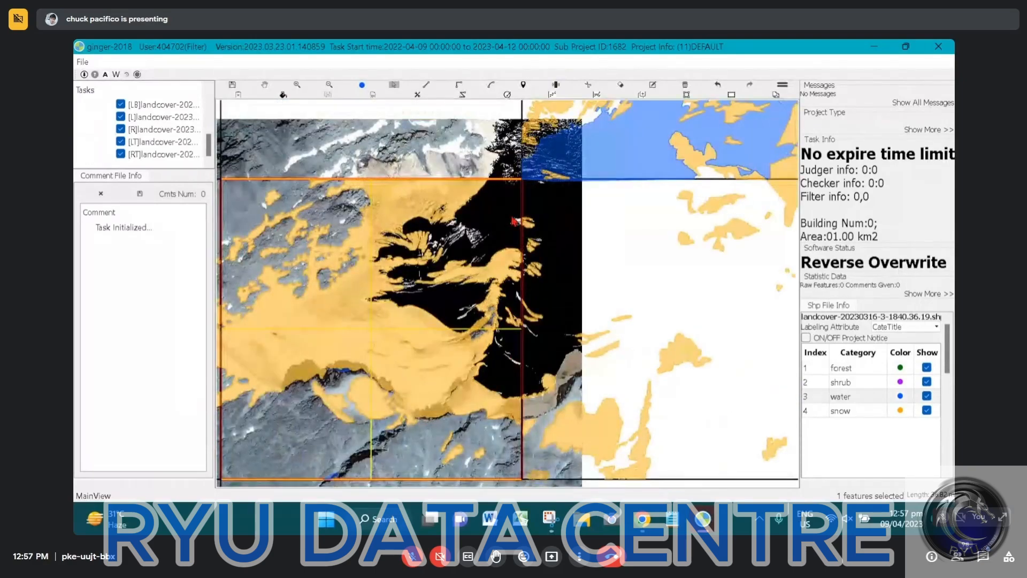
{"action": "key", "text": "space"}
{"action": "left_click_drag", "start_coordinate": [607, 133], "coordinate": [555, 220]}
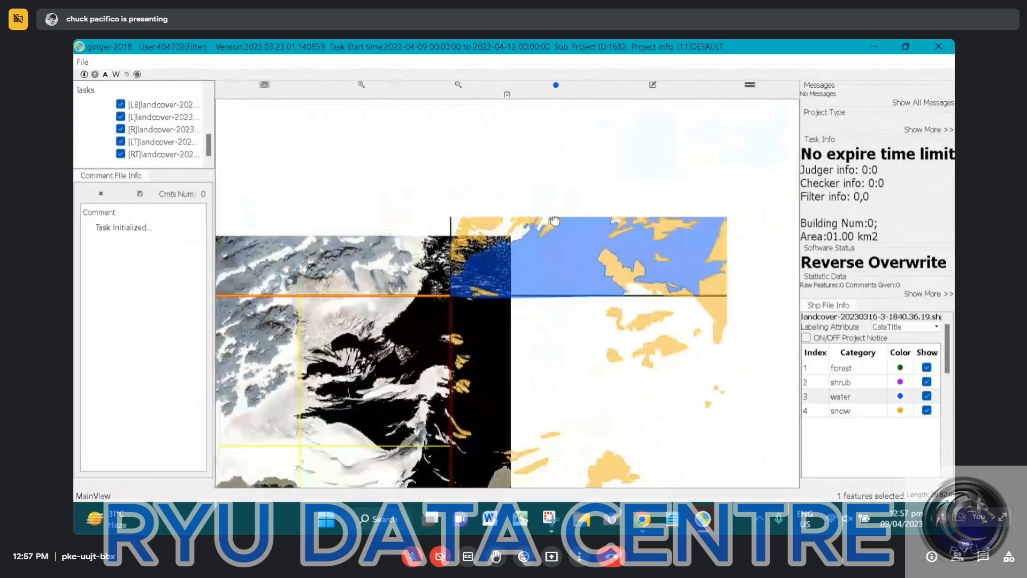
{"action": "scroll", "coordinate": [571, 216], "scroll_direction": "up", "scroll_amount": 1}
{"action": "scroll", "coordinate": [423, 334], "scroll_direction": "up", "scroll_amount": 2}
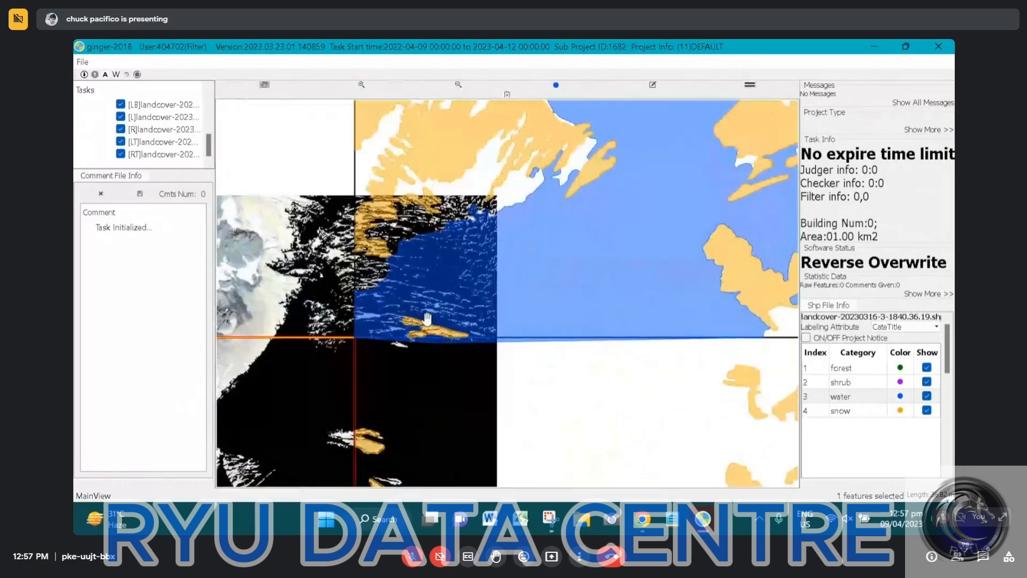
{"action": "scroll", "coordinate": [427, 305], "scroll_direction": "down", "scroll_amount": 2}
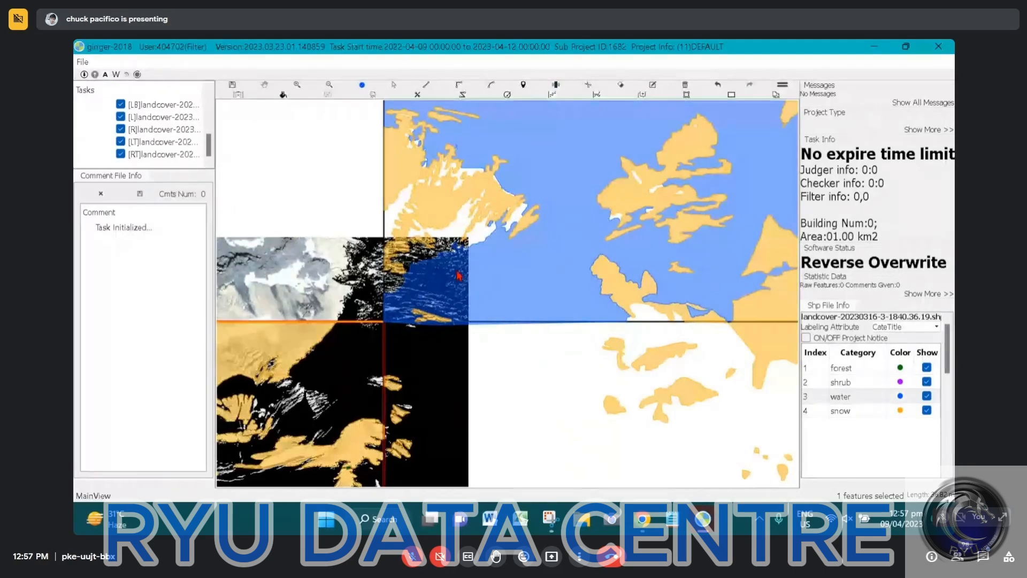
{"action": "left_click", "coordinate": [239, 95]}
{"action": "left_click", "coordinate": [528, 330]}
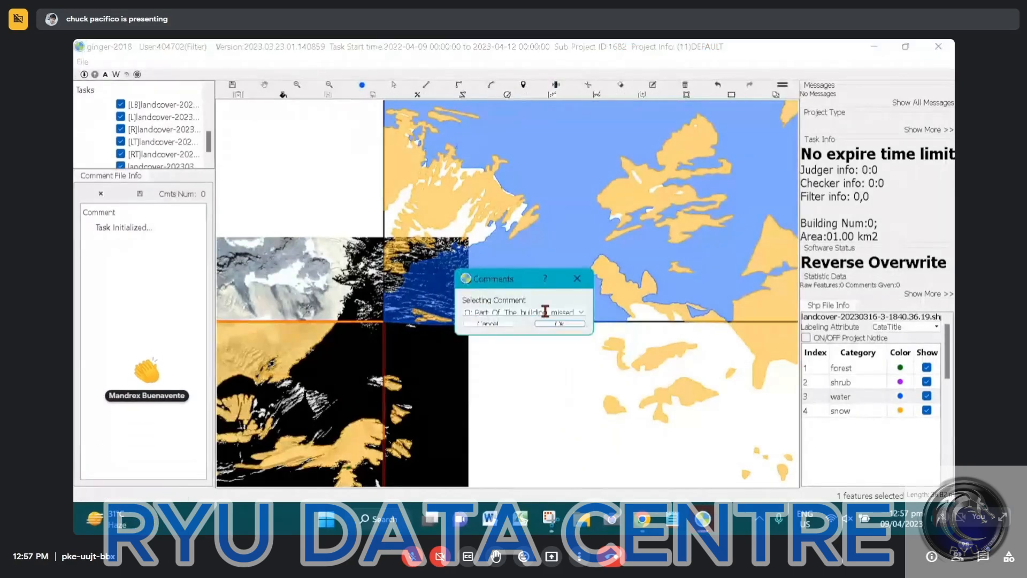
{"action": "left_click", "coordinate": [581, 312]}
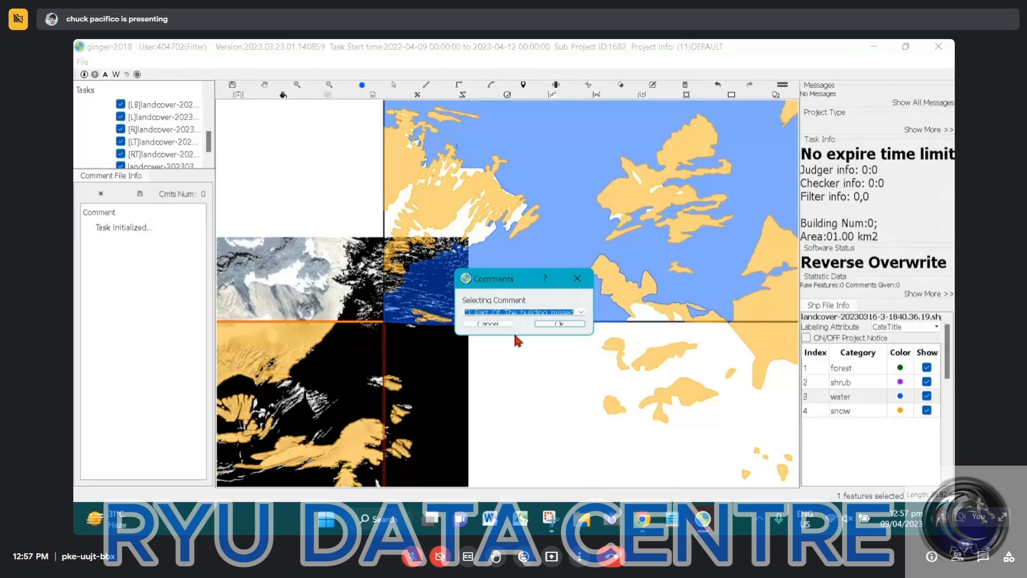
{"action": "left_click", "coordinate": [654, 362]}
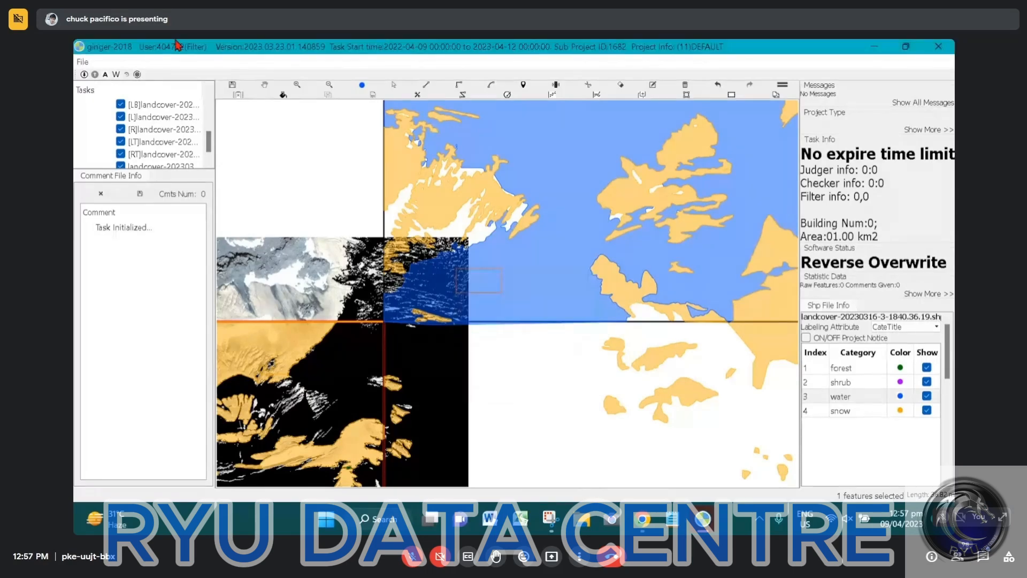
{"action": "left_click", "coordinate": [158, 163]}
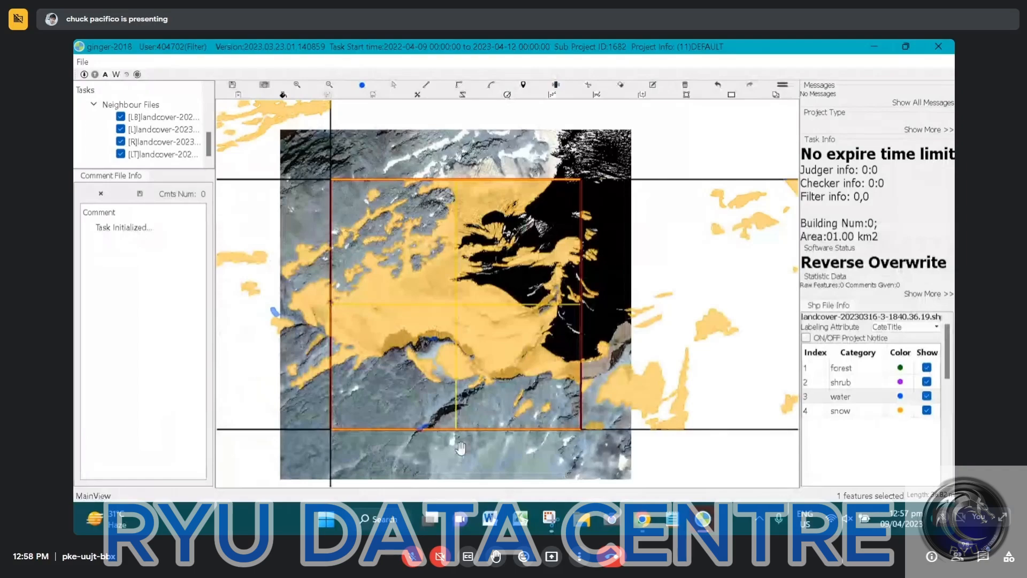
- Delete the small water polygons over the dark rock shadows in the southern half of the tile
{"action": "scroll", "coordinate": [460, 448], "scroll_direction": "up", "scroll_amount": 3}
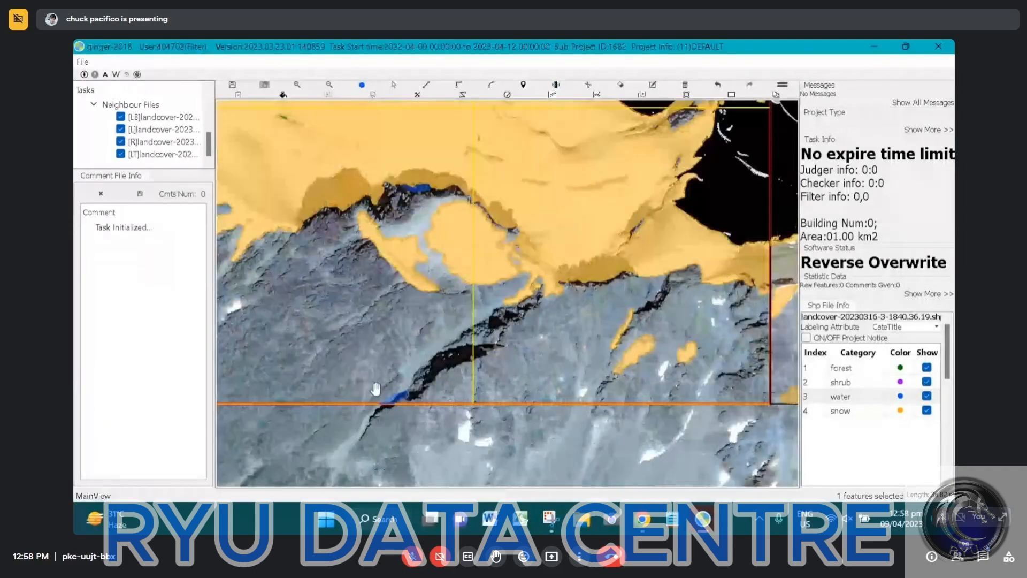
{"action": "scroll", "coordinate": [418, 187], "scroll_direction": "up", "scroll_amount": 1}
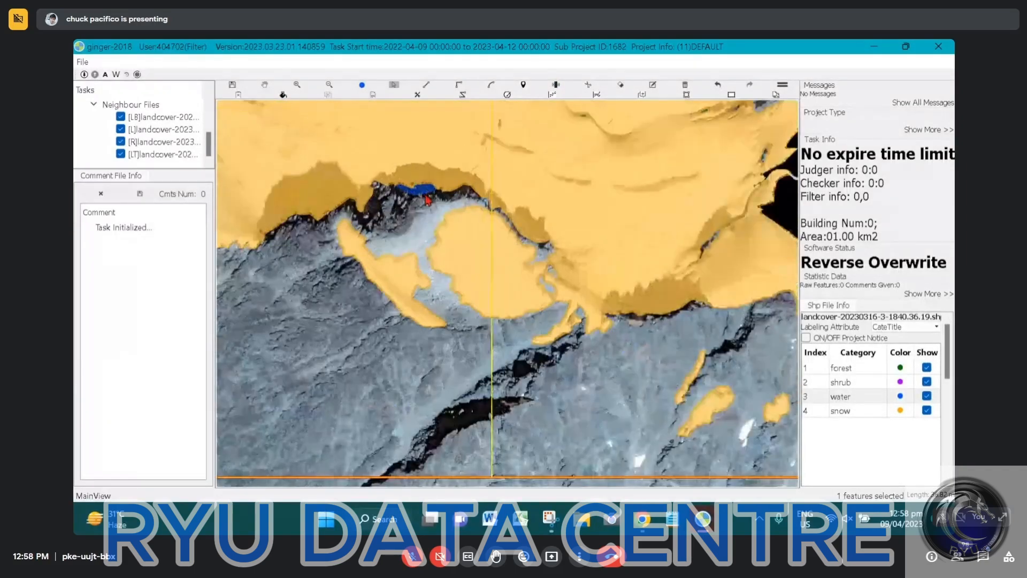
{"action": "left_click", "coordinate": [428, 195]}
{"action": "scroll", "coordinate": [580, 218], "scroll_direction": "down", "scroll_amount": 2}
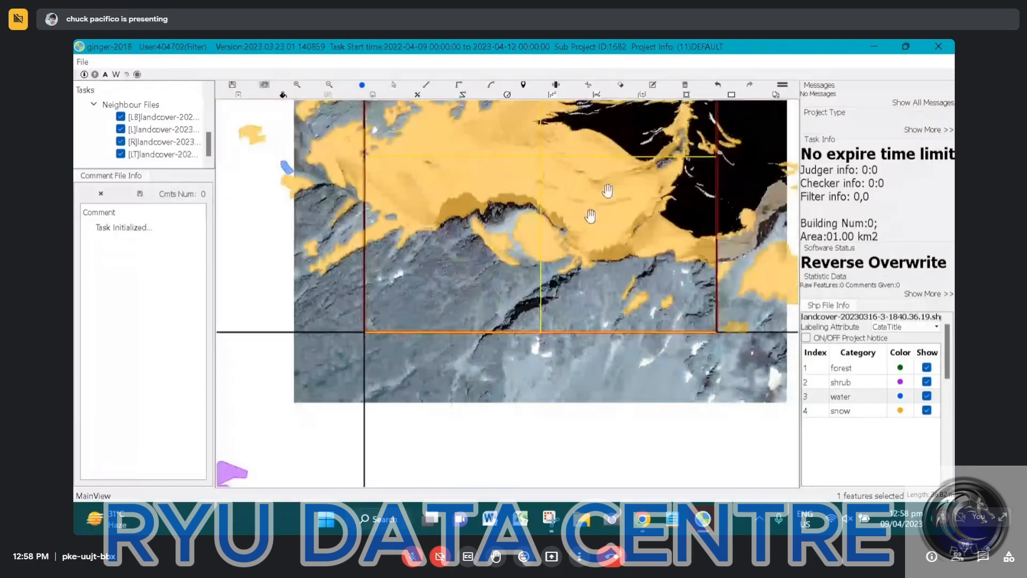
- Check the tile against the bare imagery and open the first snow boundary error in the topology check results
{"action": "left_click_drag", "start_coordinate": [599, 201], "coordinate": [569, 368]}
{"action": "key", "text": "space"}
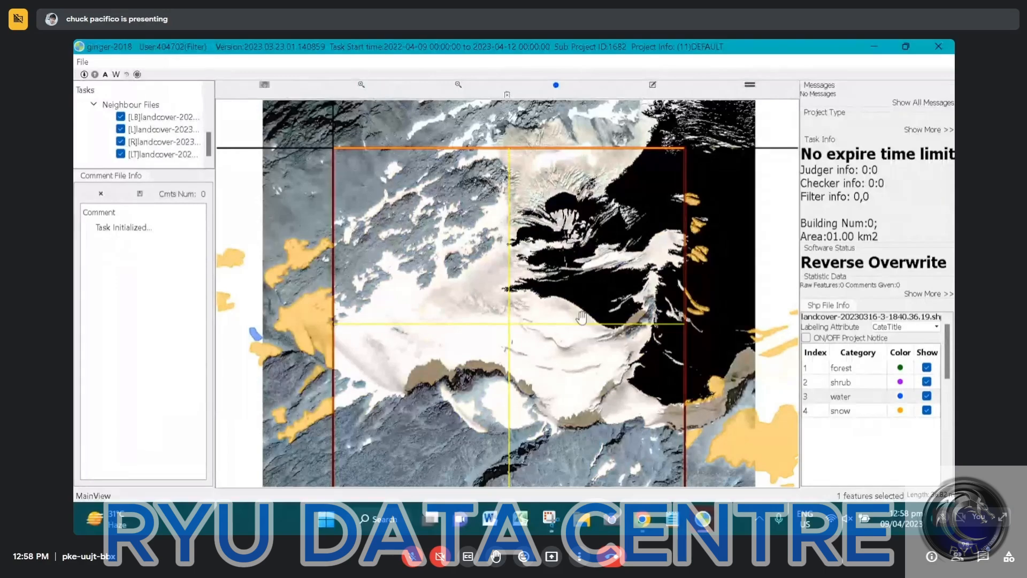
{"action": "left_click_drag", "start_coordinate": [581, 318], "coordinate": [530, 255]}
{"action": "key", "text": "space"}
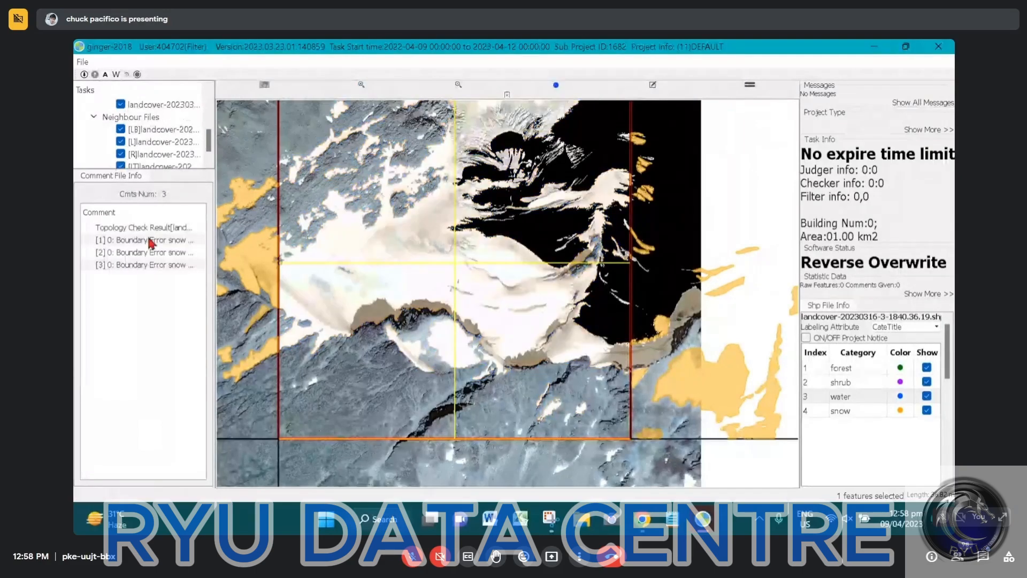
{"action": "double_click", "coordinate": [144, 240]}
{"action": "scroll", "coordinate": [521, 290], "scroll_direction": "down", "scroll_amount": 1}
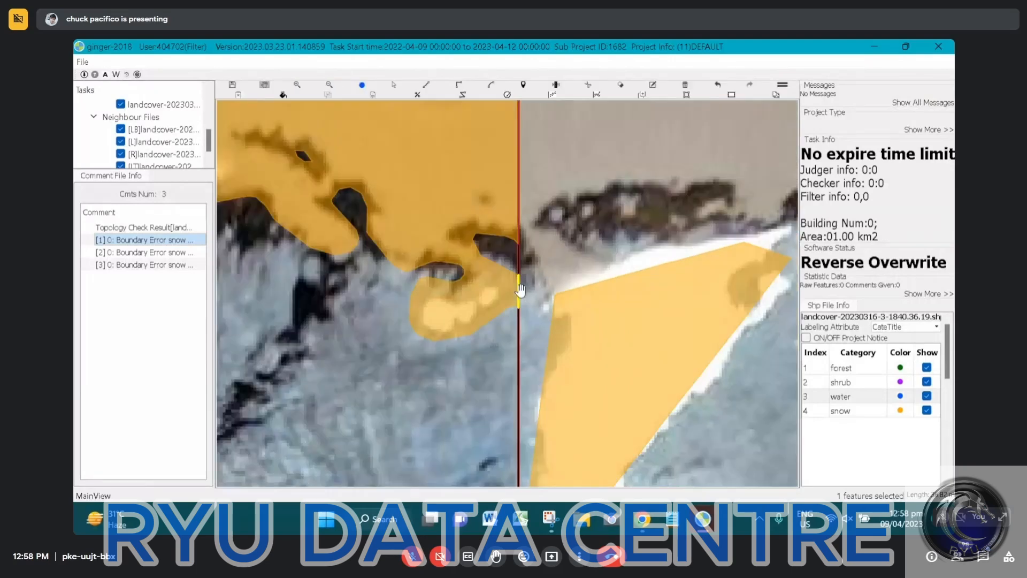
- Try extending the snow across the eastern boundary by drawing a narrow polygon over the shaded snow and labelling it snow
{"action": "scroll", "coordinate": [522, 249], "scroll_direction": "down", "scroll_amount": 1}
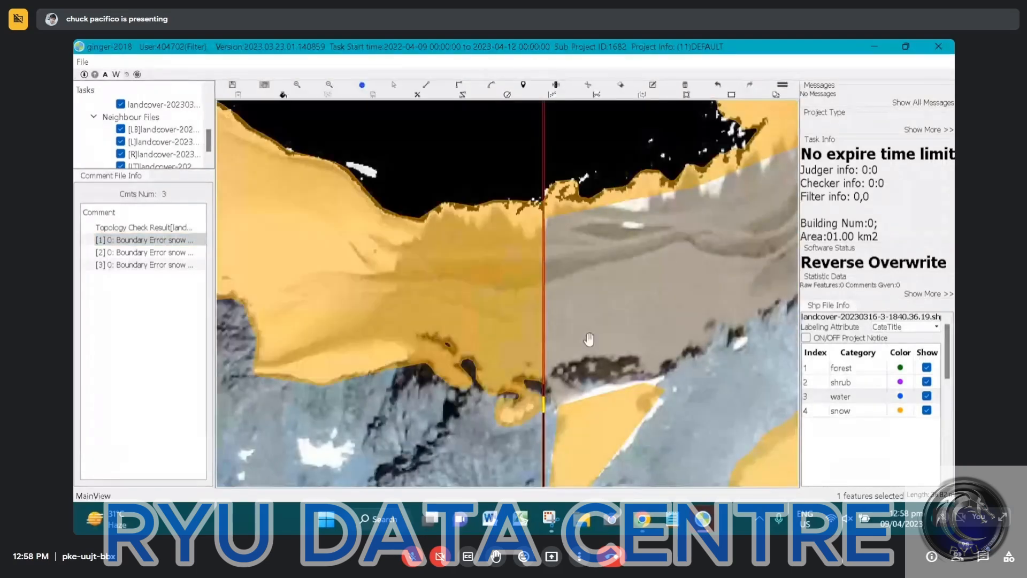
{"action": "left_click_drag", "start_coordinate": [690, 300], "coordinate": [532, 299]}
{"action": "scroll", "coordinate": [532, 298], "scroll_direction": "down", "scroll_amount": 2}
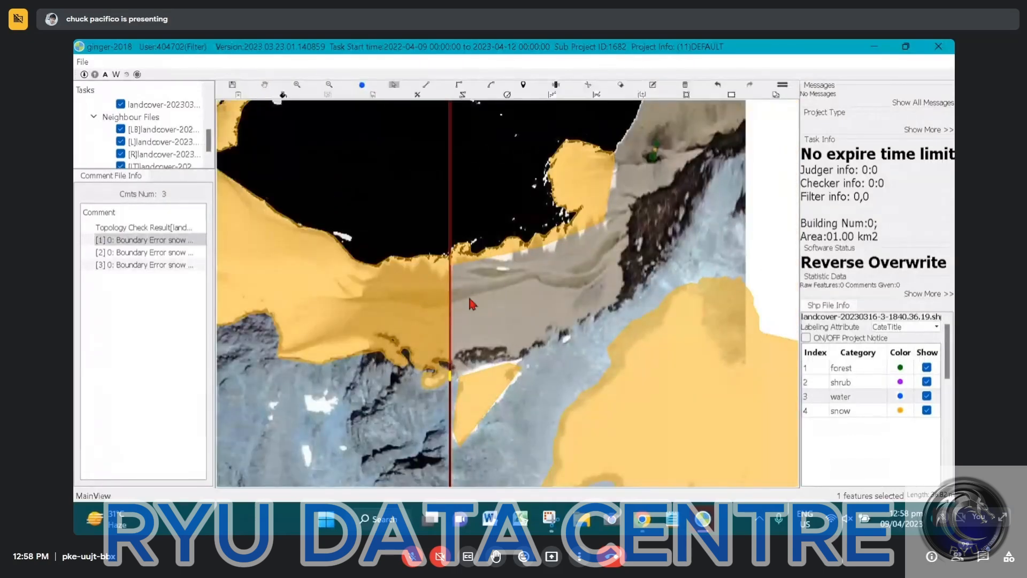
{"action": "key", "text": "l"}
{"action": "left_click", "coordinate": [451, 363]}
{"action": "left_click", "coordinate": [468, 355]}
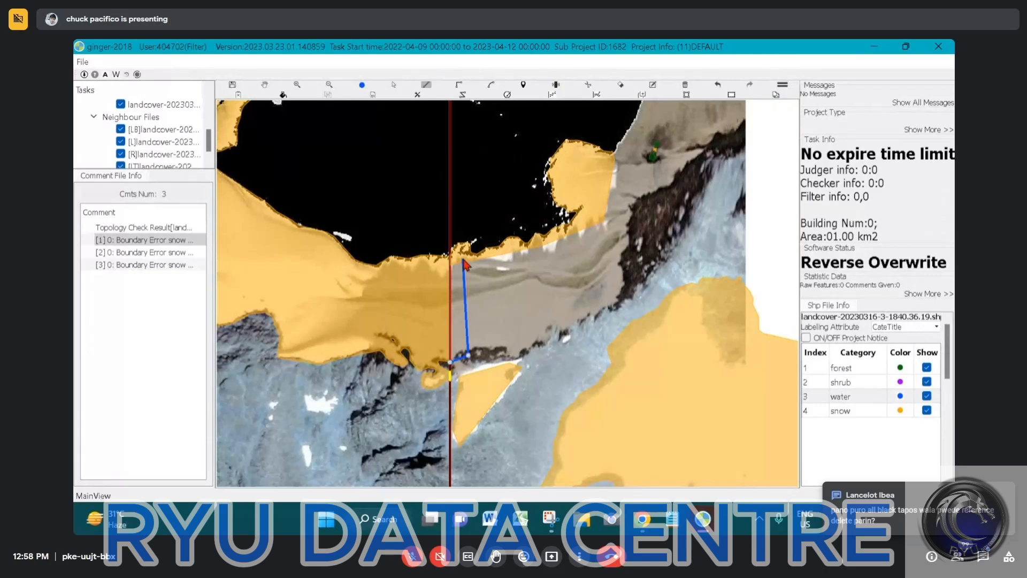
{"action": "left_click", "coordinate": [464, 260]}
{"action": "left_click", "coordinate": [464, 327]}
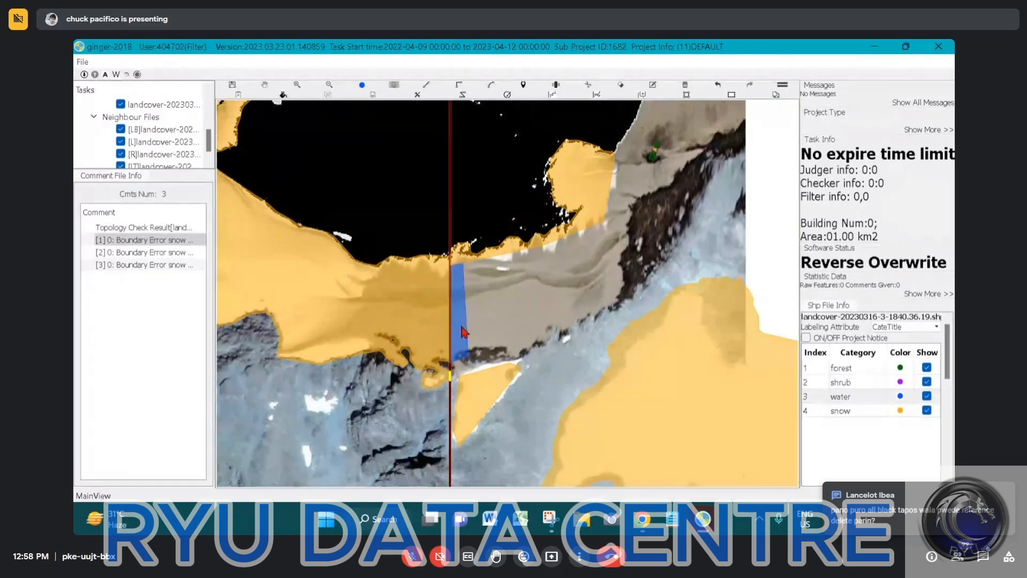
{"action": "left_click", "coordinate": [927, 411]}
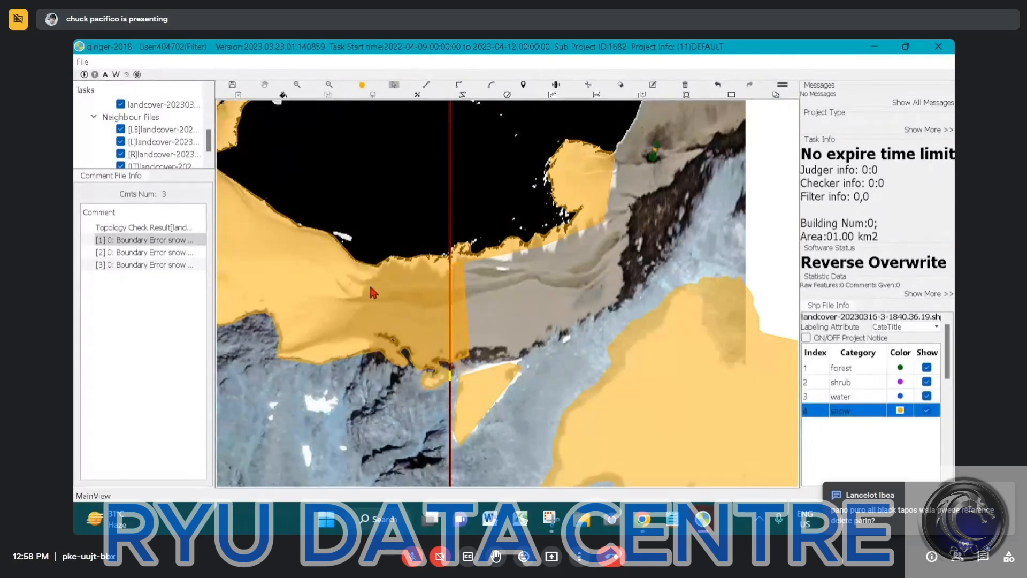
- Delete the narrow snow polygon just drawn beyond the eastern boundary
{"action": "scroll", "coordinate": [421, 309], "scroll_direction": "up", "scroll_amount": 1}
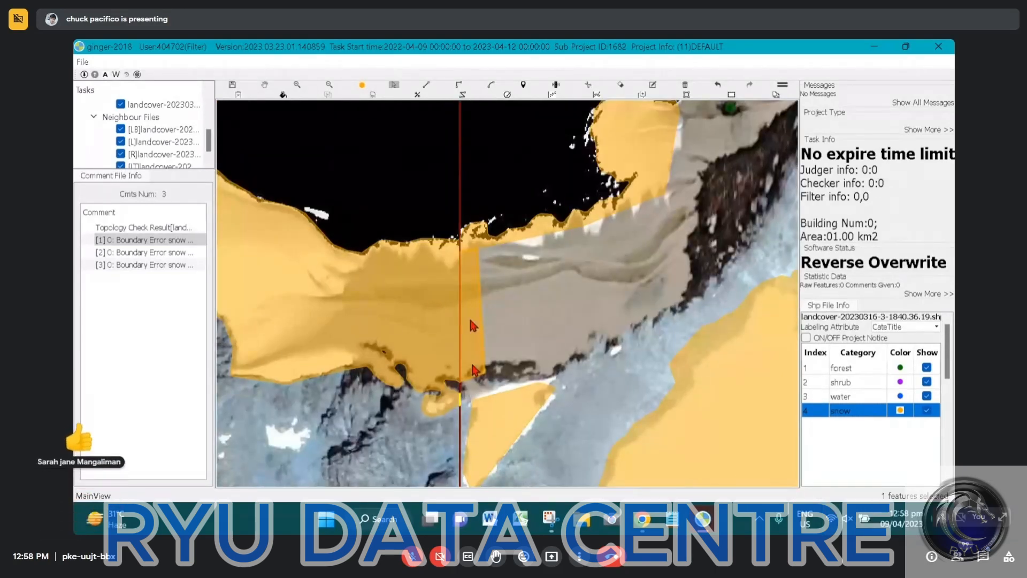
{"action": "left_click", "coordinate": [472, 365]}
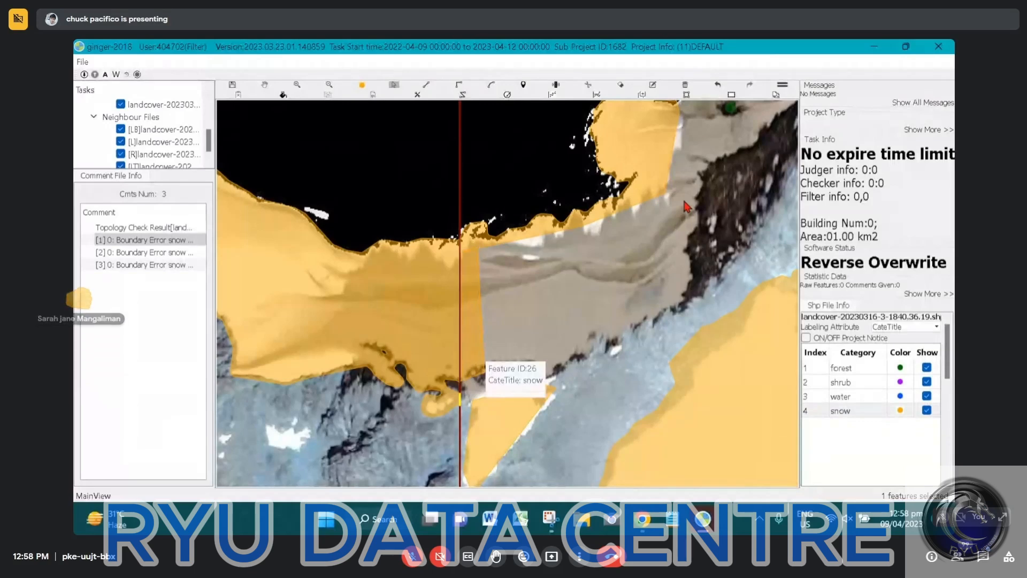
{"action": "left_click", "coordinate": [655, 262]}
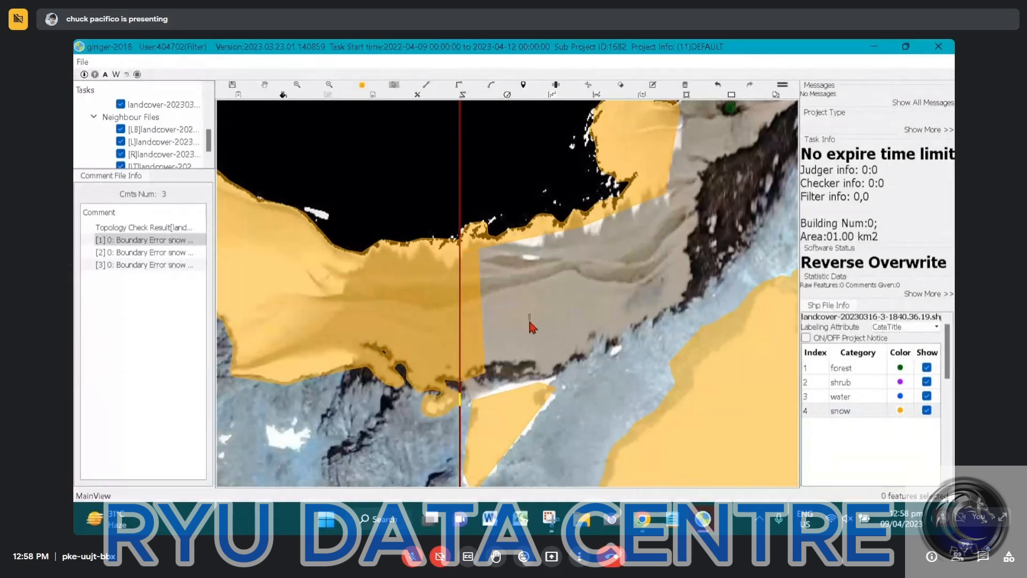
{"action": "key", "text": "space"}
{"action": "left_click_drag", "start_coordinate": [666, 272], "coordinate": [487, 484]}
{"action": "scroll", "coordinate": [656, 299], "scroll_direction": "down", "scroll_amount": 2}
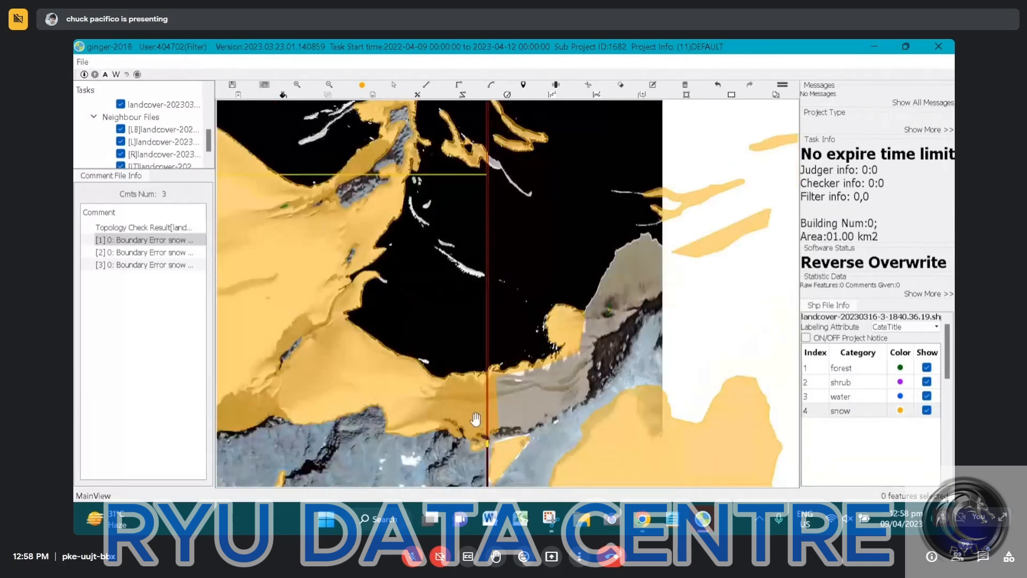
{"action": "scroll", "coordinate": [485, 430], "scroll_direction": "up", "scroll_amount": 2}
{"action": "key", "text": "space"}
{"action": "left_click", "coordinate": [499, 422]}
{"action": "key", "text": "Delete"}
- Add a comment box with a snow comment over the unlabelled shaded snow just beyond the tile's eastern boundary
{"action": "key", "text": "space"}
{"action": "left_click_drag", "start_coordinate": [519, 349], "coordinate": [477, 297]}
{"action": "key", "text": "space"}
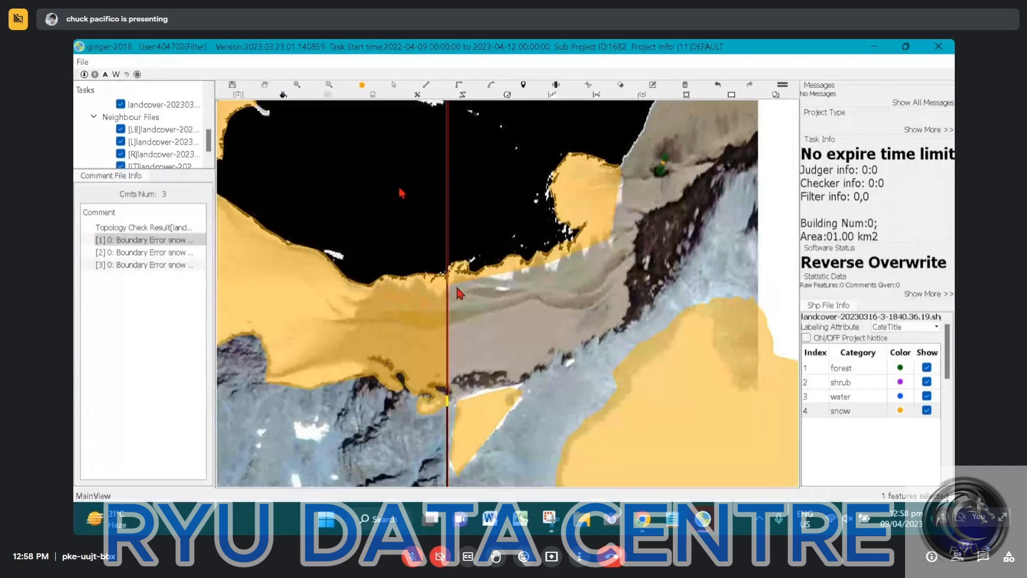
{"action": "mouse_move", "coordinate": [466, 241]}
{"action": "left_mouse_down"}
{"action": "mouse_move", "coordinate": [542, 455]}
{"action": "mouse_move", "coordinate": [547, 444]}
{"action": "left_mouse_up"}
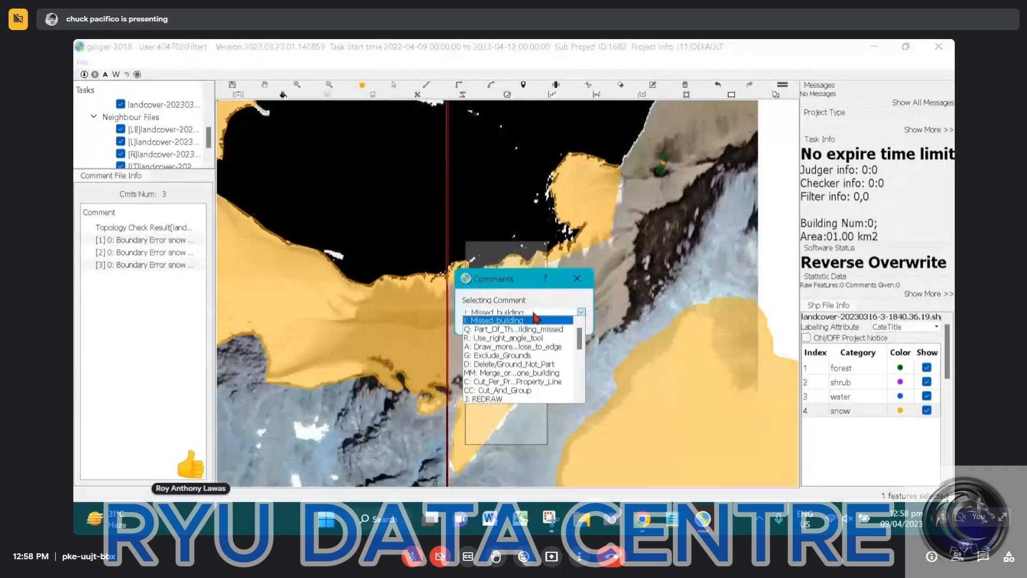
{"action": "left_click_drag", "start_coordinate": [534, 313], "coordinate": [323, 303]}
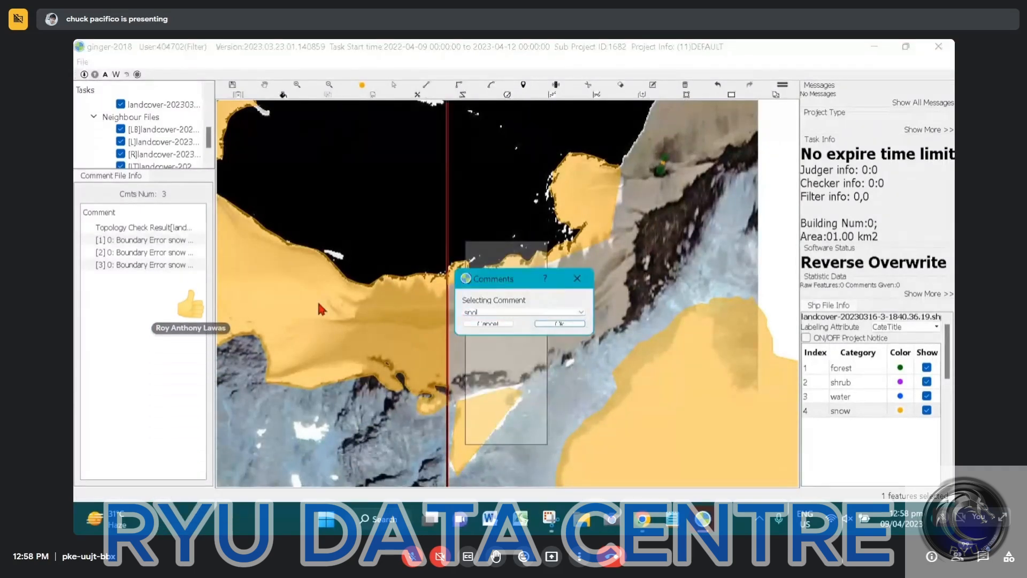
{"action": "key", "text": "Return"}
- Compare the snow around the eastern boundary with the bare imagery and submit the report for the eastern neighbour file
{"action": "scroll", "coordinate": [130, 164], "scroll_direction": "down", "scroll_amount": 1}
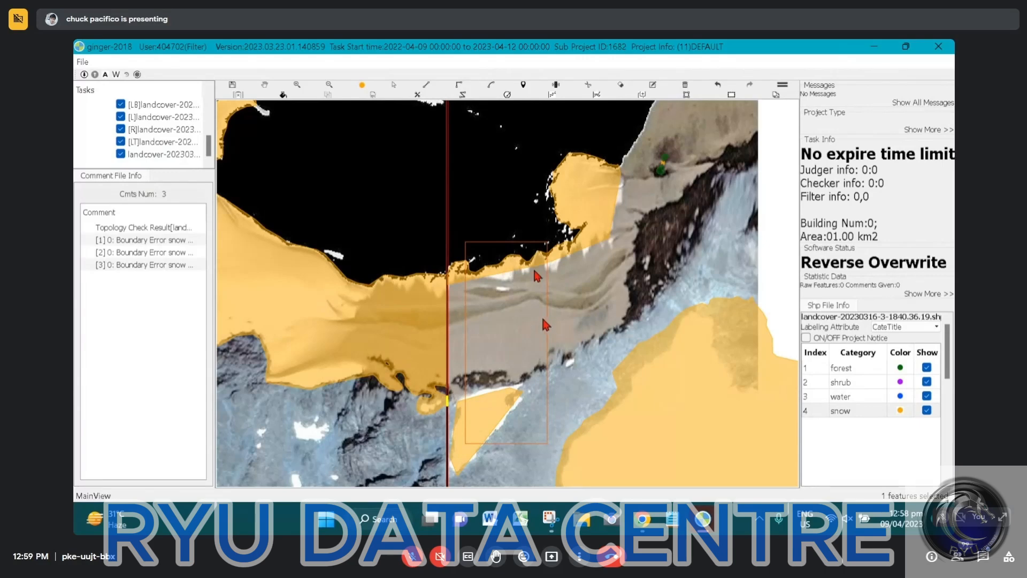
{"action": "left_click", "coordinate": [170, 154]}
{"action": "left_click_drag", "start_coordinate": [419, 344], "coordinate": [534, 300]}
{"action": "scroll", "coordinate": [535, 300], "scroll_direction": "down", "scroll_amount": 1}
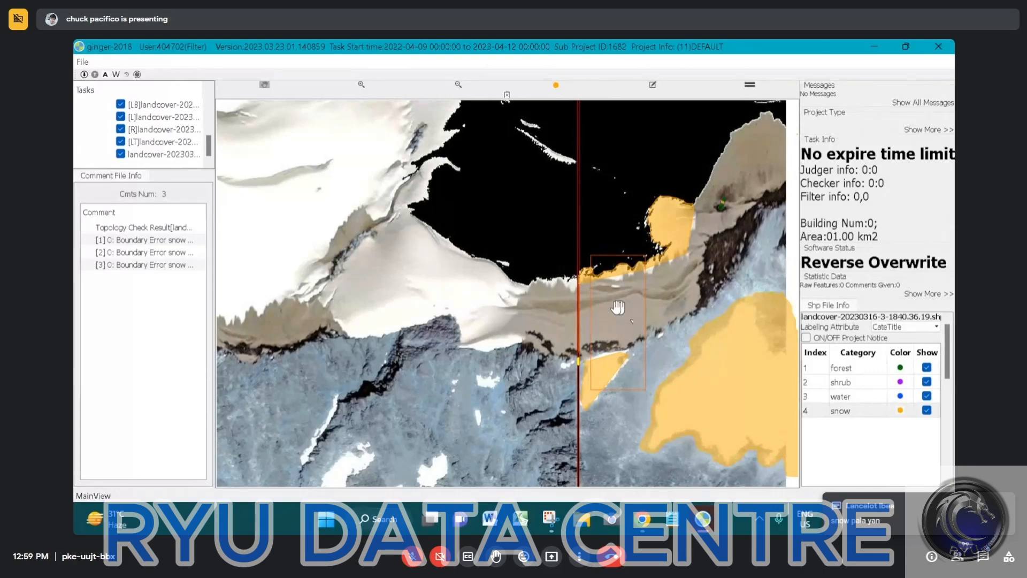
{"action": "scroll", "coordinate": [544, 318], "scroll_direction": "up", "scroll_amount": 4}
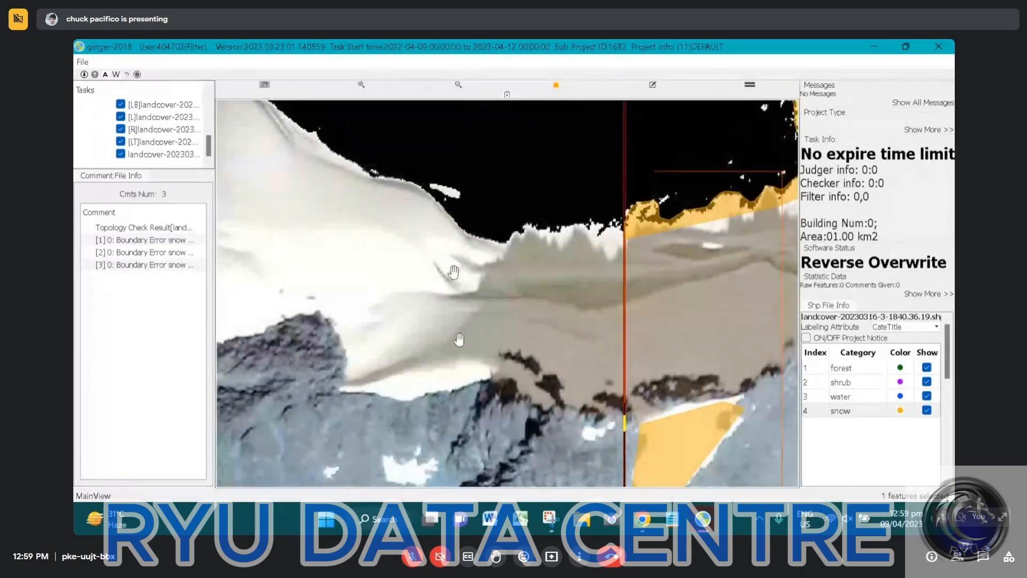
{"action": "left_click_drag", "start_coordinate": [593, 337], "coordinate": [459, 339]}
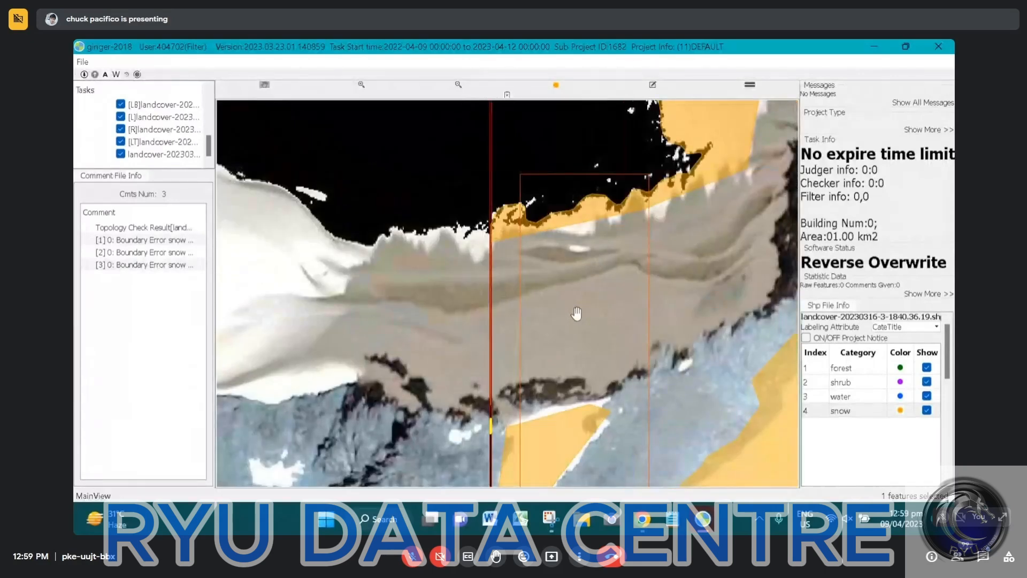
{"action": "scroll", "coordinate": [576, 314], "scroll_direction": "down", "scroll_amount": 2}
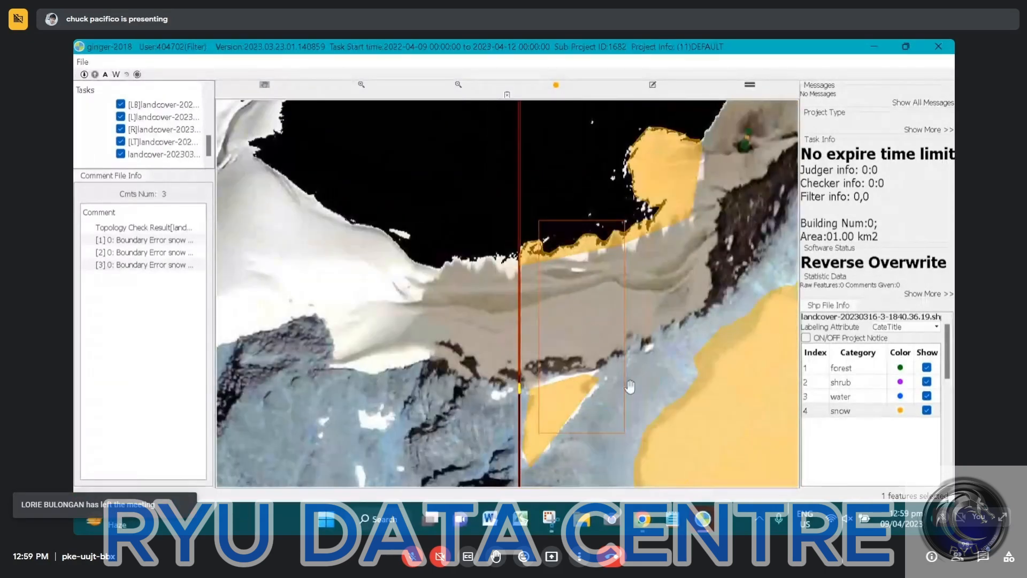
{"action": "right_click", "coordinate": [161, 154]}
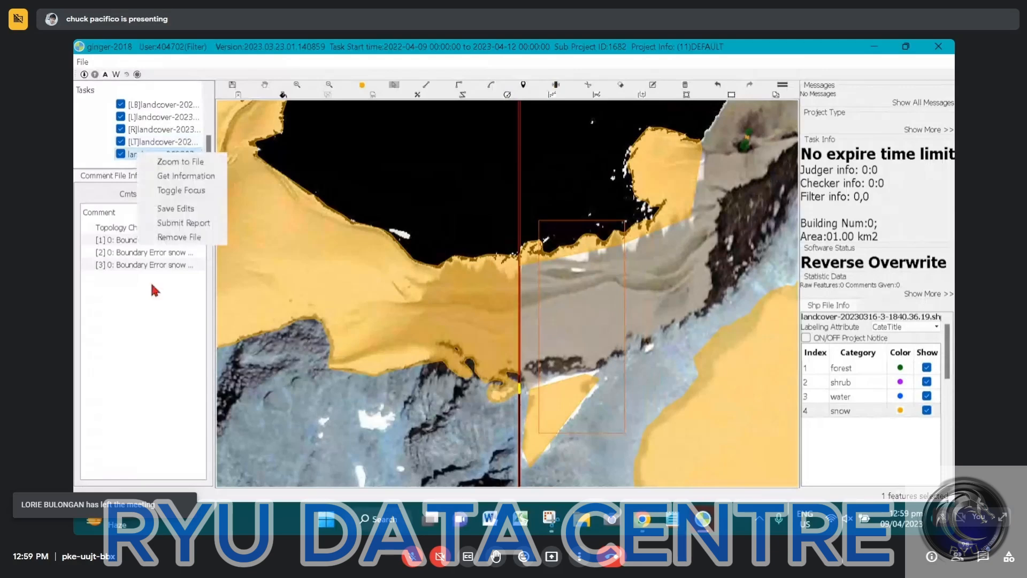
{"action": "left_click", "coordinate": [171, 223]}
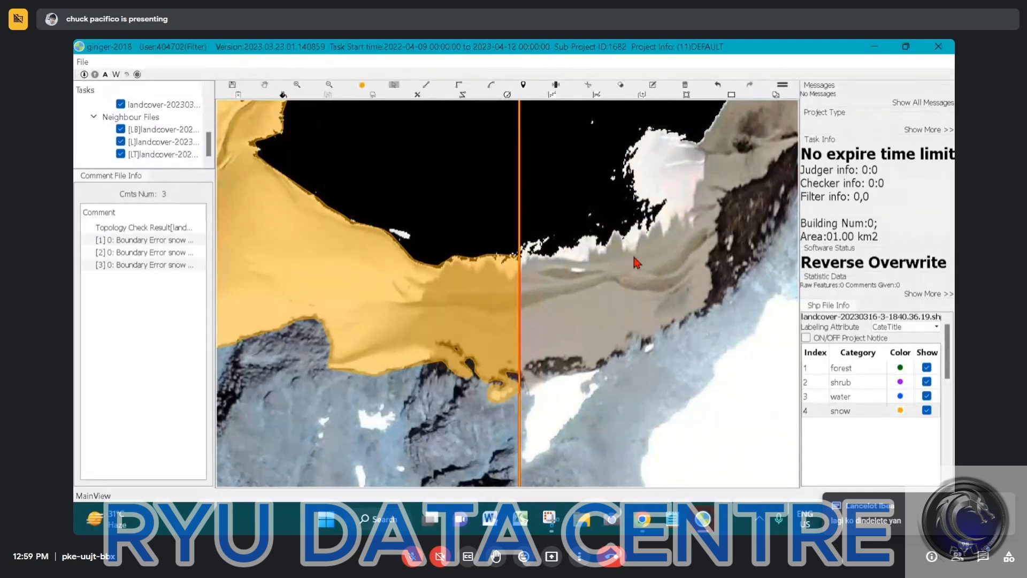
- Review the whole tile's snow labels against the bare imagery
{"action": "scroll", "coordinate": [634, 259], "scroll_direction": "down", "scroll_amount": 3}
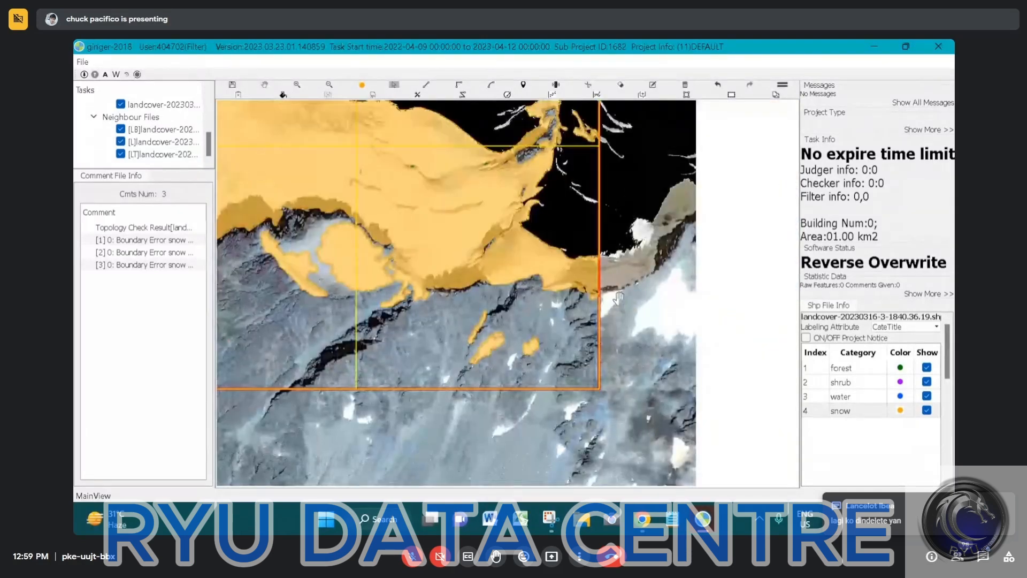
{"action": "key", "text": "space"}
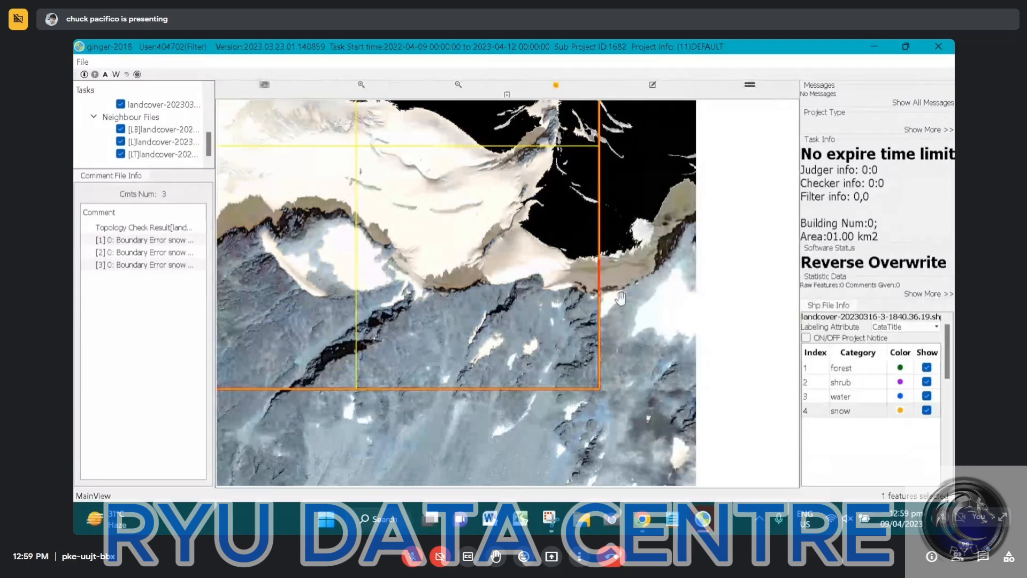
{"action": "key", "text": "space"}
{"action": "left_click_drag", "start_coordinate": [537, 133], "coordinate": [620, 286]}
{"action": "scroll", "coordinate": [620, 286], "scroll_direction": "down", "scroll_amount": 2}
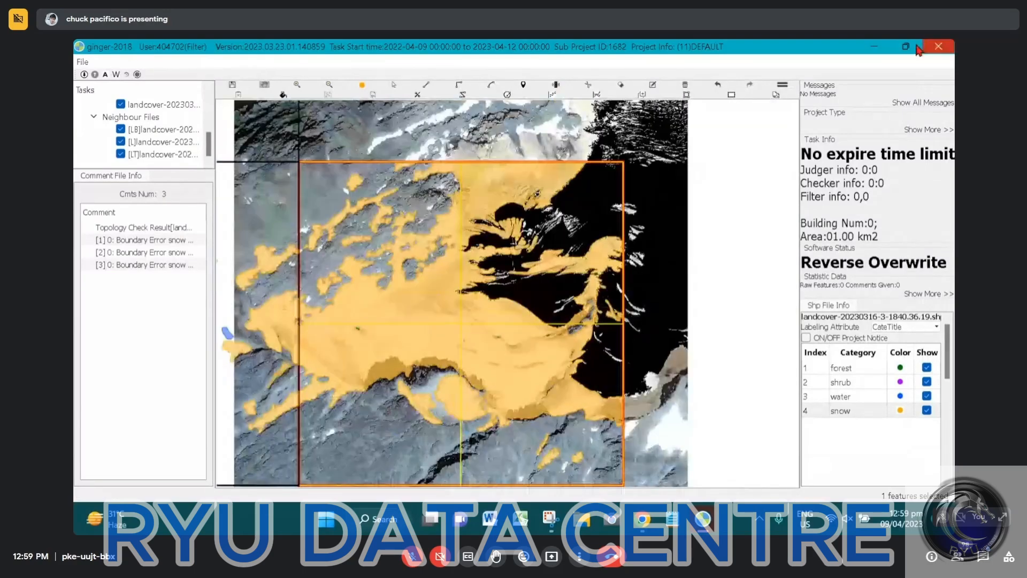
- Restore the task window to a smaller size, dismiss the upload failure error and bring the other landcover task window forward
{"action": "left_click", "coordinate": [915, 47]}
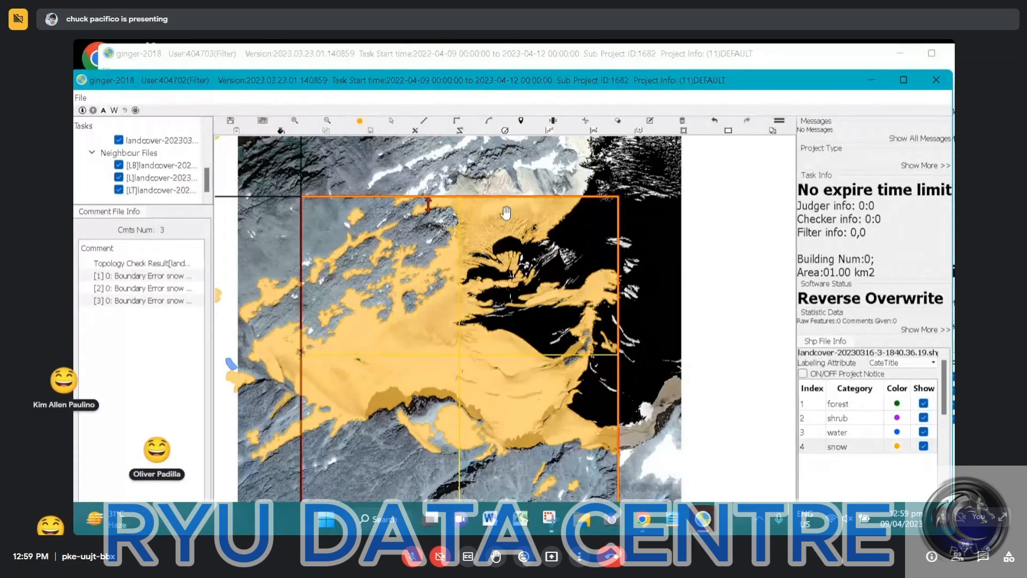
{"action": "mouse_move", "coordinate": [703, 519]}
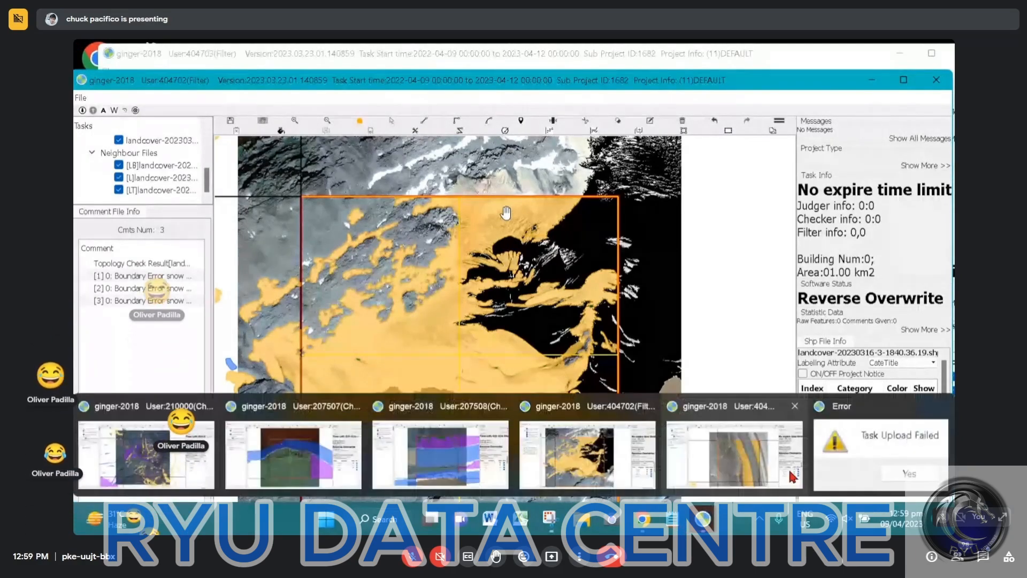
{"action": "left_click", "coordinate": [868, 465]}
{"action": "left_click", "coordinate": [362, 43]}
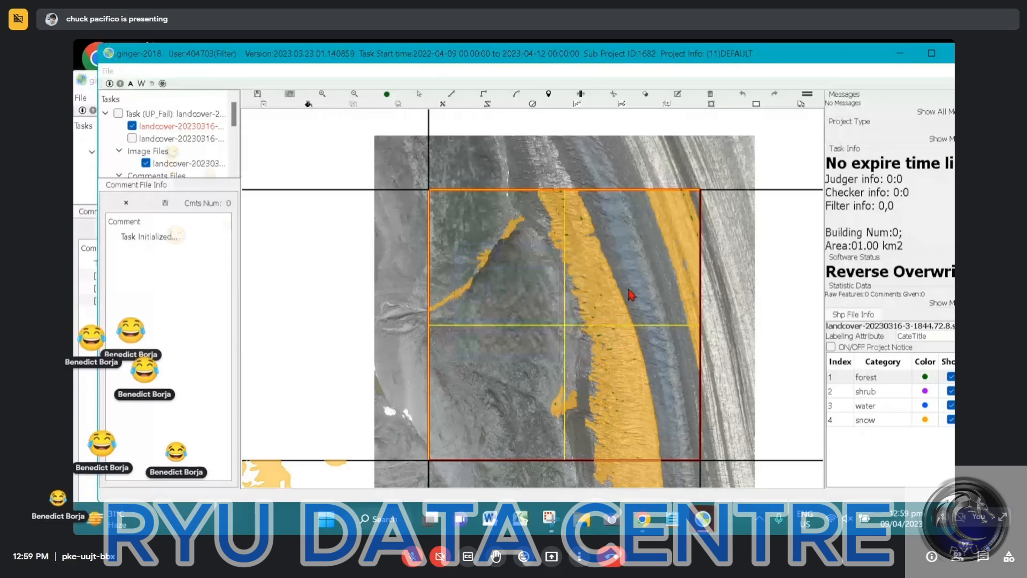
- Examine the tile's snow labels and the lower edge of the north-eastern neighbour's snow polygon against the bare imagery
{"action": "scroll", "coordinate": [631, 294], "scroll_direction": "down", "scroll_amount": 2}
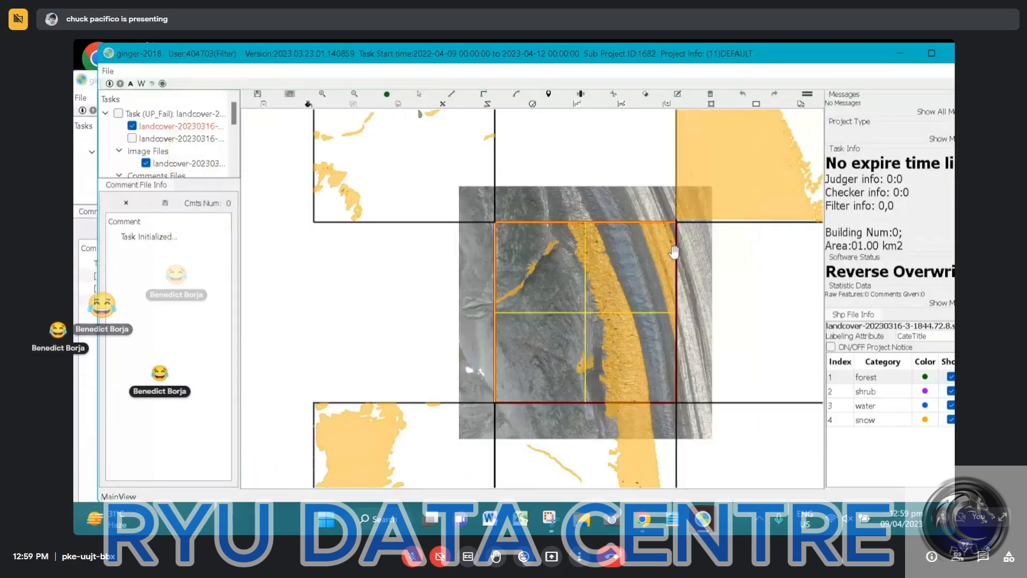
{"action": "key", "text": "space"}
{"action": "scroll", "coordinate": [719, 182], "scroll_direction": "up", "scroll_amount": 3}
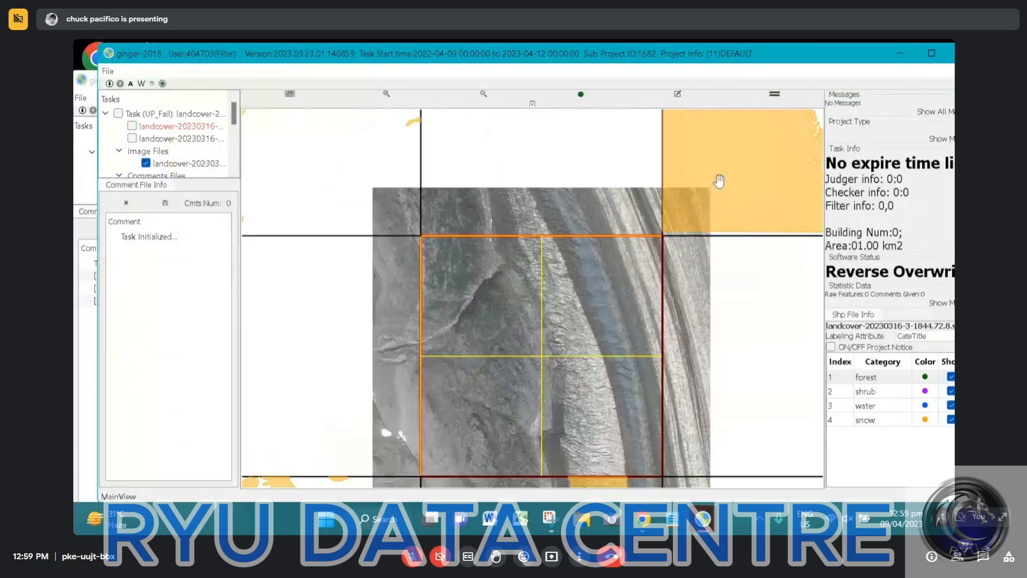
{"action": "scroll", "coordinate": [720, 181], "scroll_direction": "up", "scroll_amount": 2}
{"action": "left_click_drag", "start_coordinate": [796, 201], "coordinate": [613, 262]}
{"action": "scroll", "coordinate": [612, 261], "scroll_direction": "up", "scroll_amount": 5}
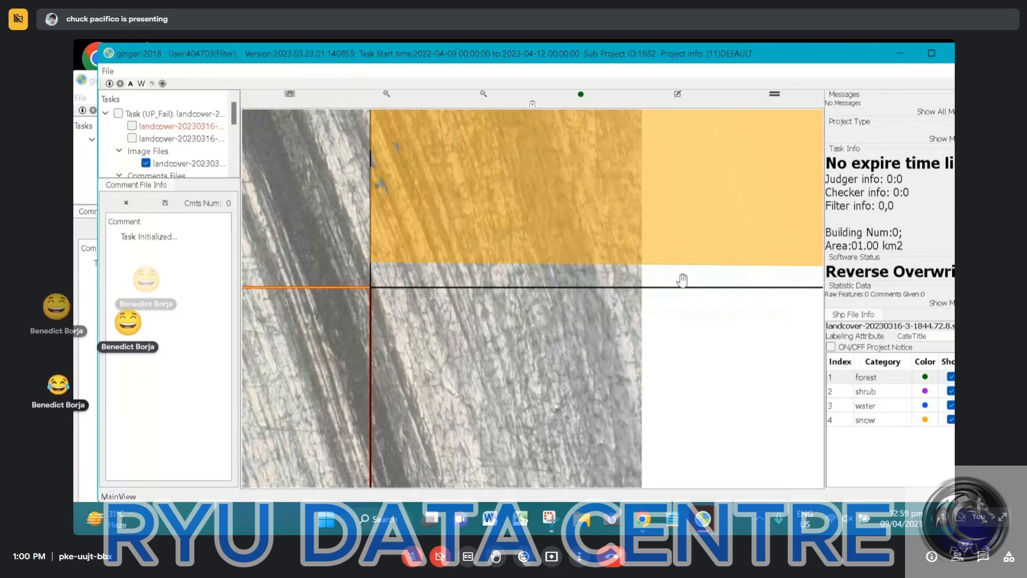
{"action": "scroll", "coordinate": [537, 301], "scroll_direction": "down", "scroll_amount": 3}
{"action": "scroll", "coordinate": [497, 303], "scroll_direction": "down", "scroll_amount": 1}
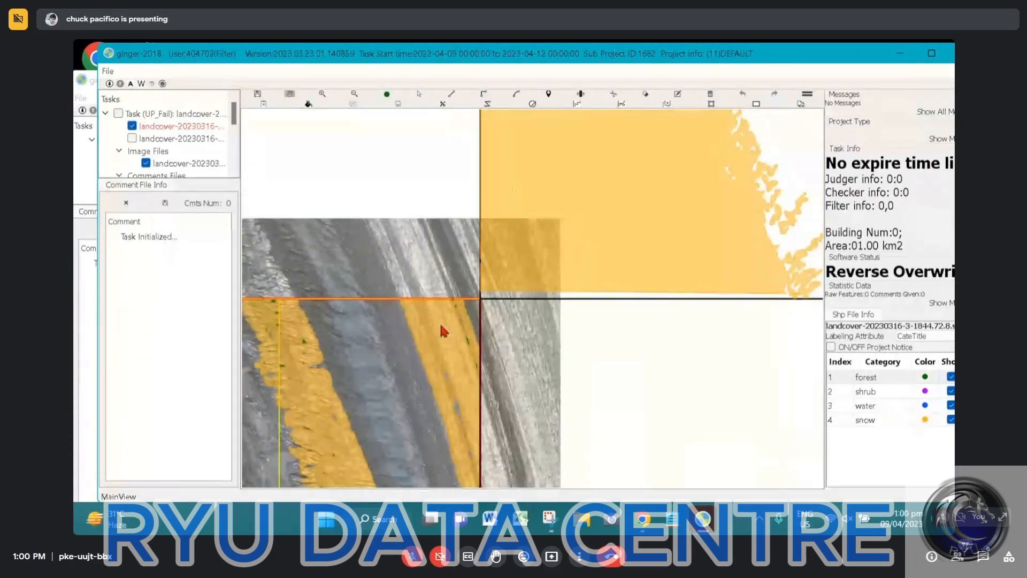
{"action": "left_click_drag", "start_coordinate": [443, 323], "coordinate": [468, 273]}
{"action": "left_click_drag", "start_coordinate": [350, 298], "coordinate": [456, 230]}
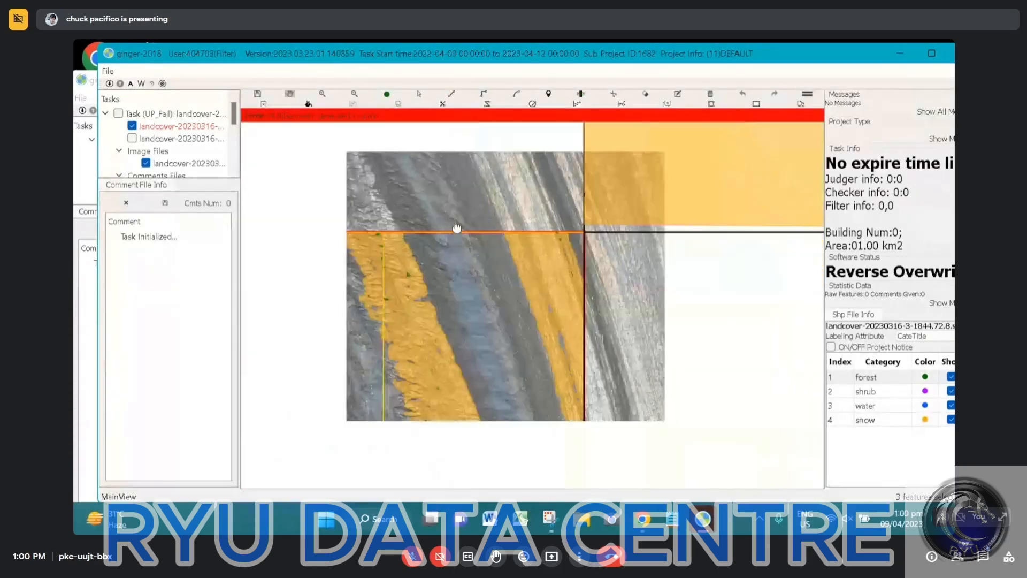
{"action": "scroll", "coordinate": [426, 249], "scroll_direction": "down", "scroll_amount": 2}
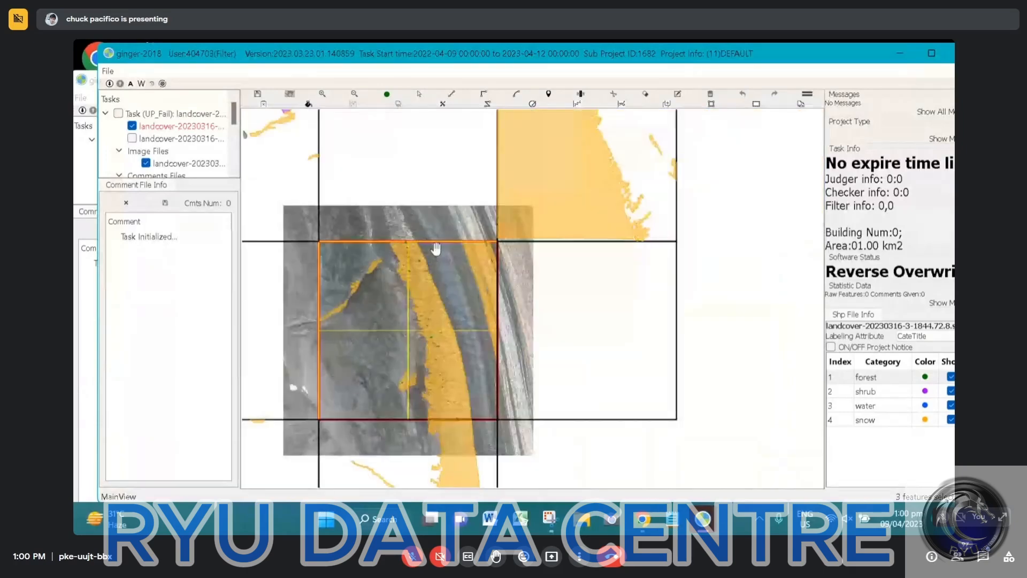
- Check the other landcover task window, return to the glacier task and inspect the tiles surrounding the current one
{"action": "left_click", "coordinate": [77, 376]}
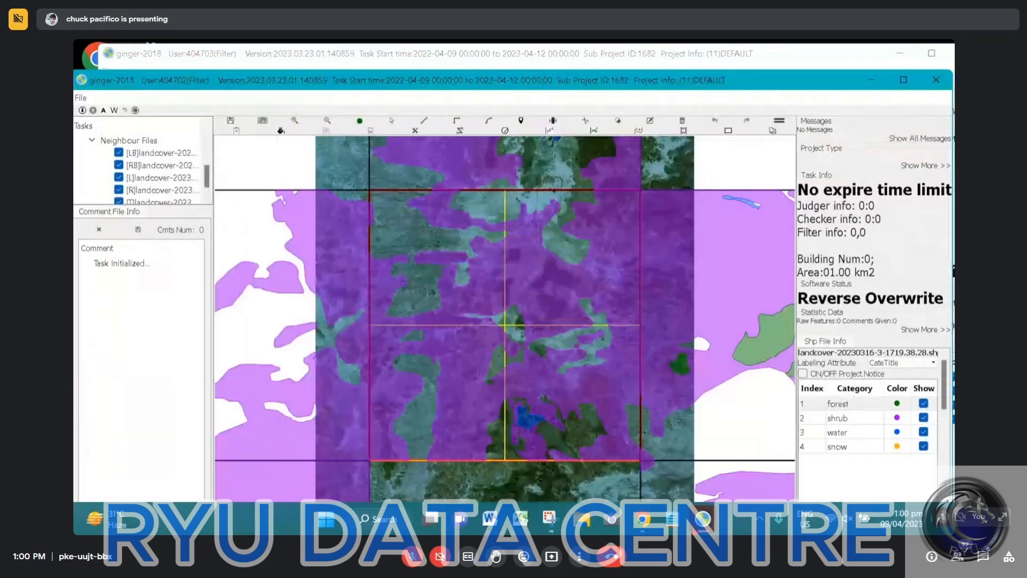
{"action": "left_click", "coordinate": [702, 519]}
{"action": "left_click", "coordinate": [877, 450]}
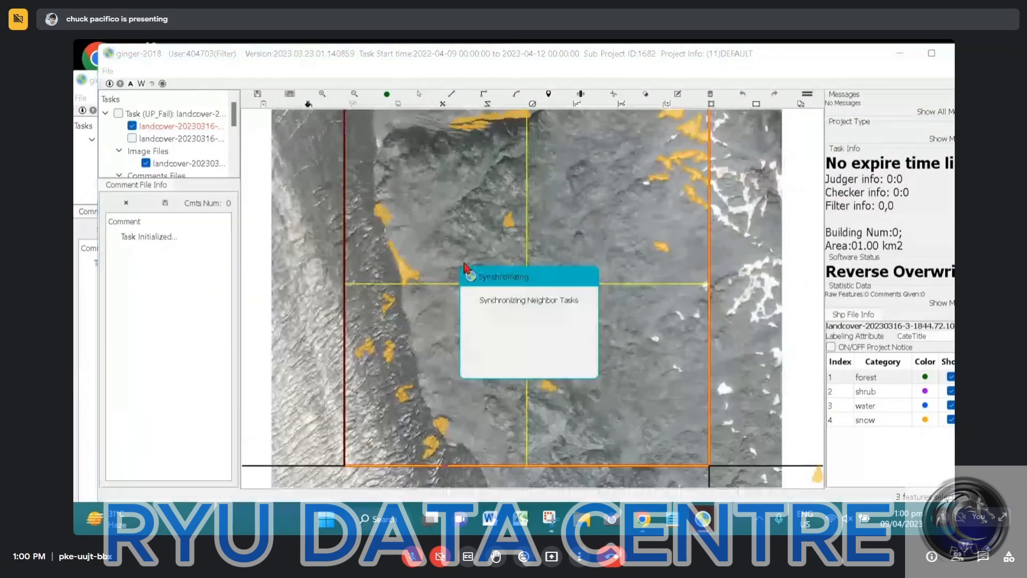
{"action": "scroll", "coordinate": [466, 267], "scroll_direction": "down", "scroll_amount": 4}
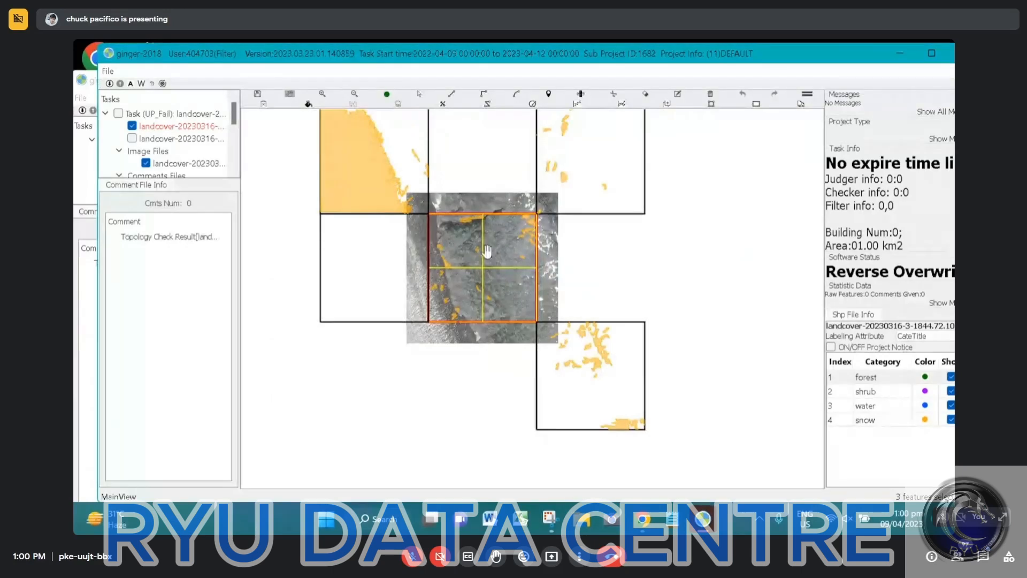
{"action": "scroll", "coordinate": [429, 264], "scroll_direction": "up", "scroll_amount": 3}
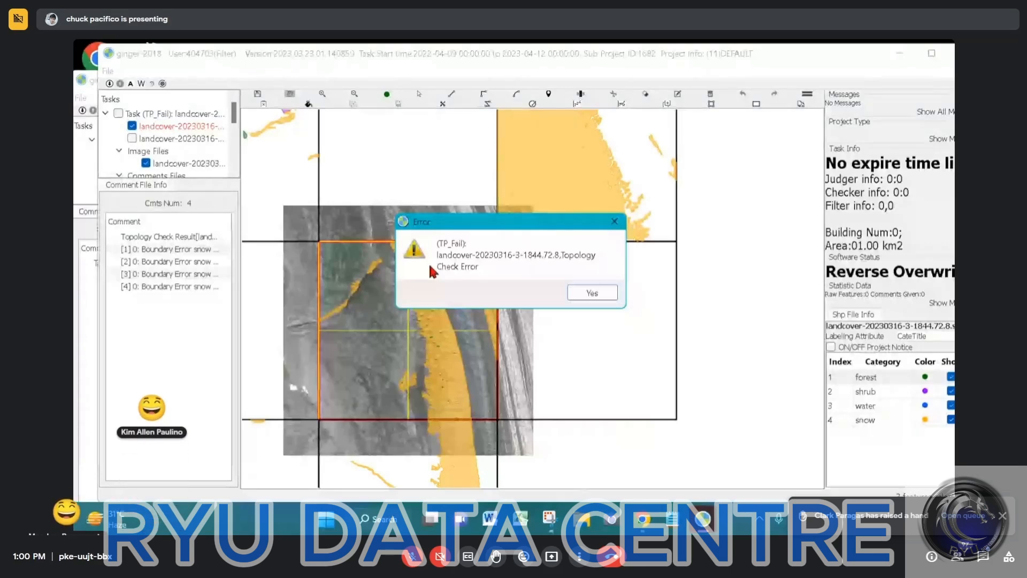
- Compare the new tile's forest, shrub, water and snow labels with the bare imagery and the neighbouring tiles
{"action": "left_click", "coordinate": [172, 249]}
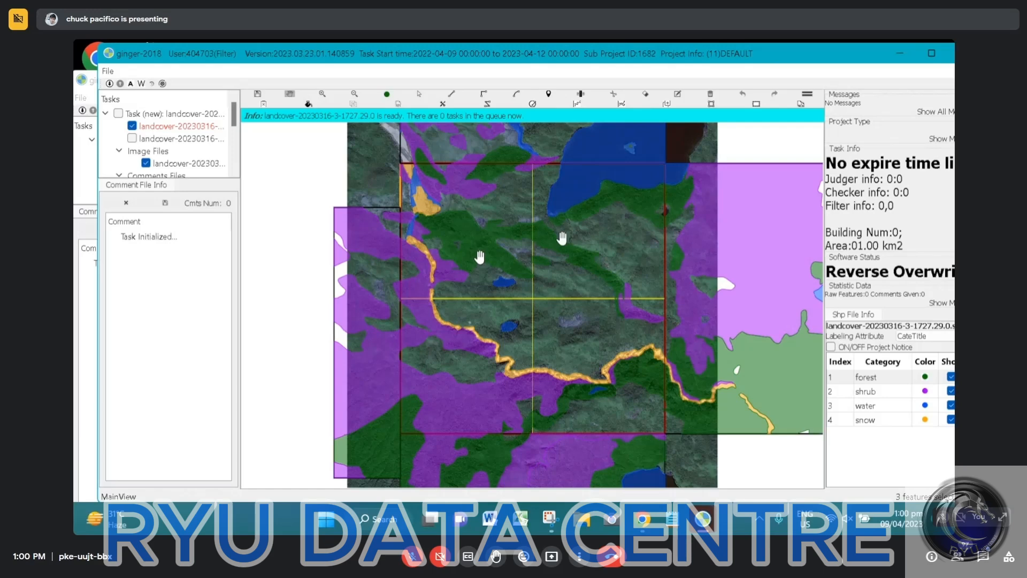
{"action": "key", "text": "space"}
{"action": "left_click_drag", "start_coordinate": [623, 196], "coordinate": [525, 327]}
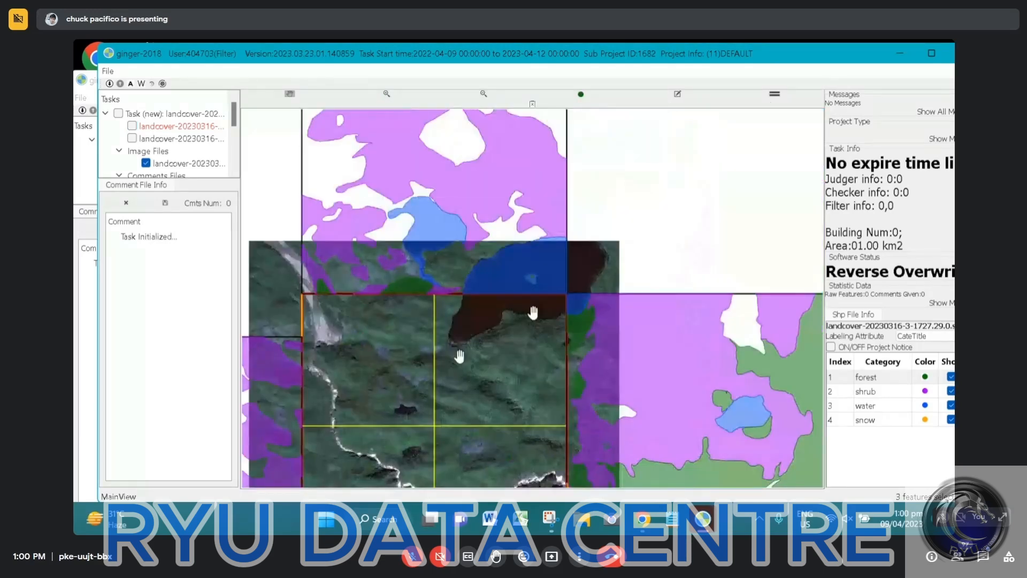
{"action": "left_click_drag", "start_coordinate": [458, 358], "coordinate": [495, 253]}
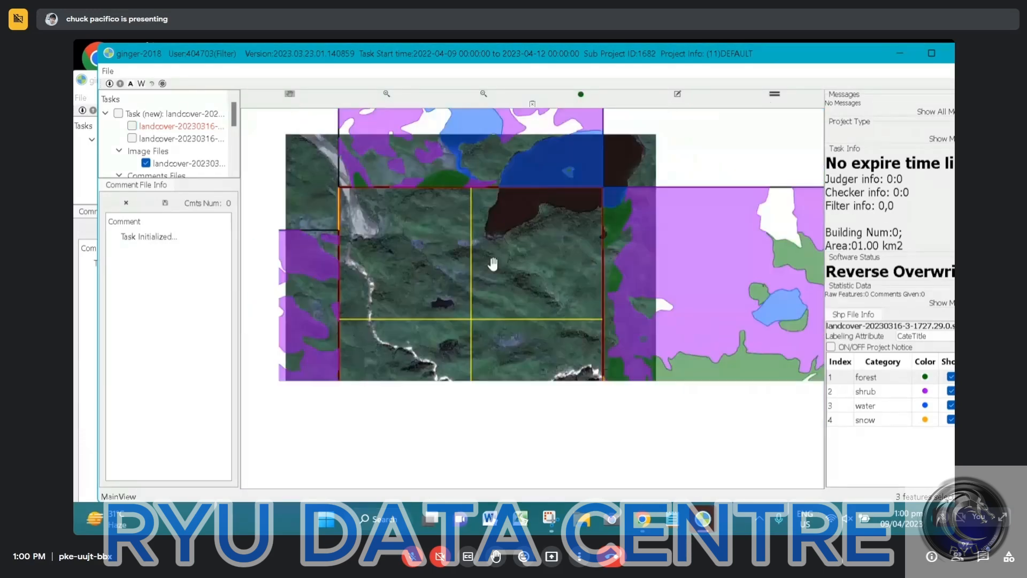
{"action": "key", "text": "space"}
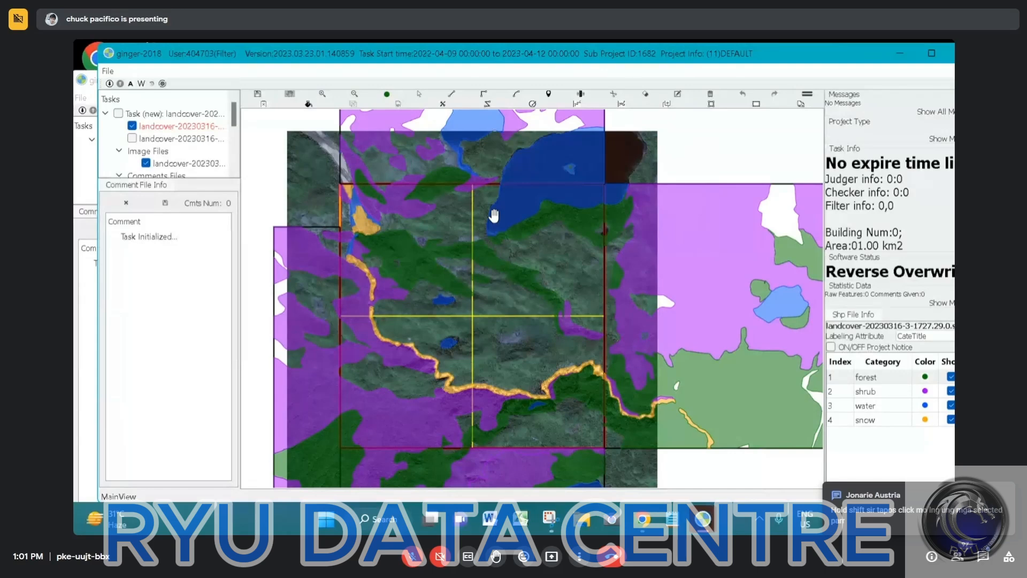
- Try deleting the group of features box-selected across the tile, and undo the deletion
{"action": "left_click_drag", "start_coordinate": [493, 247], "coordinate": [542, 183]}
{"action": "key", "text": "Escape"}
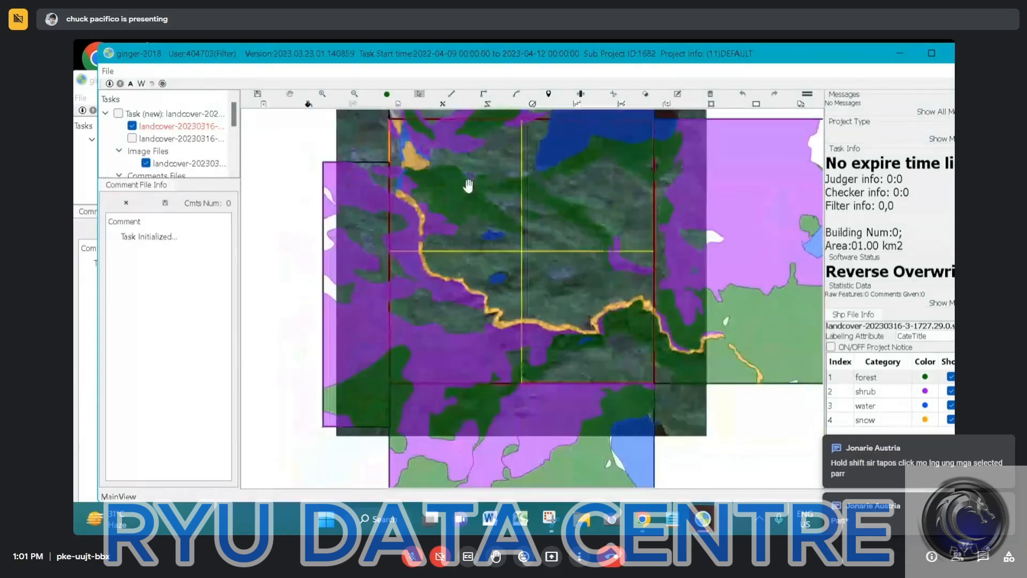
{"action": "left_click_drag", "start_coordinate": [487, 167], "coordinate": [639, 399]}
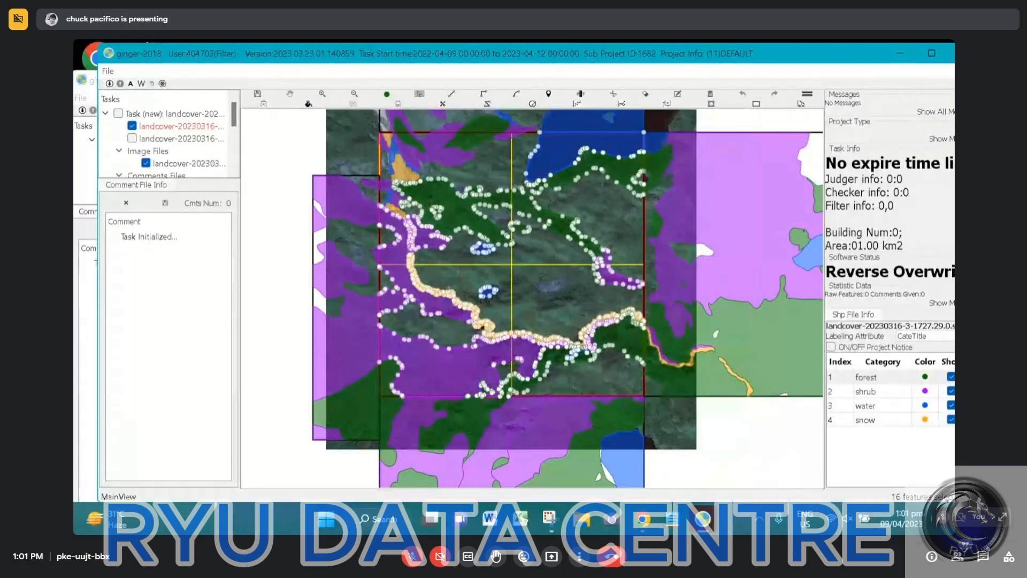
{"action": "key", "text": "Delete"}
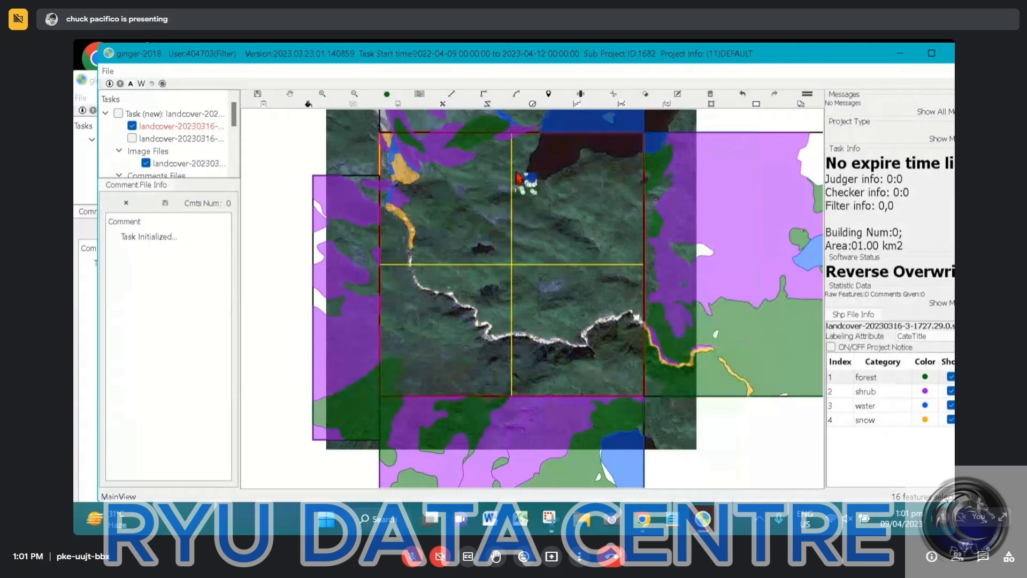
{"action": "key", "text": "ctrl+z"}
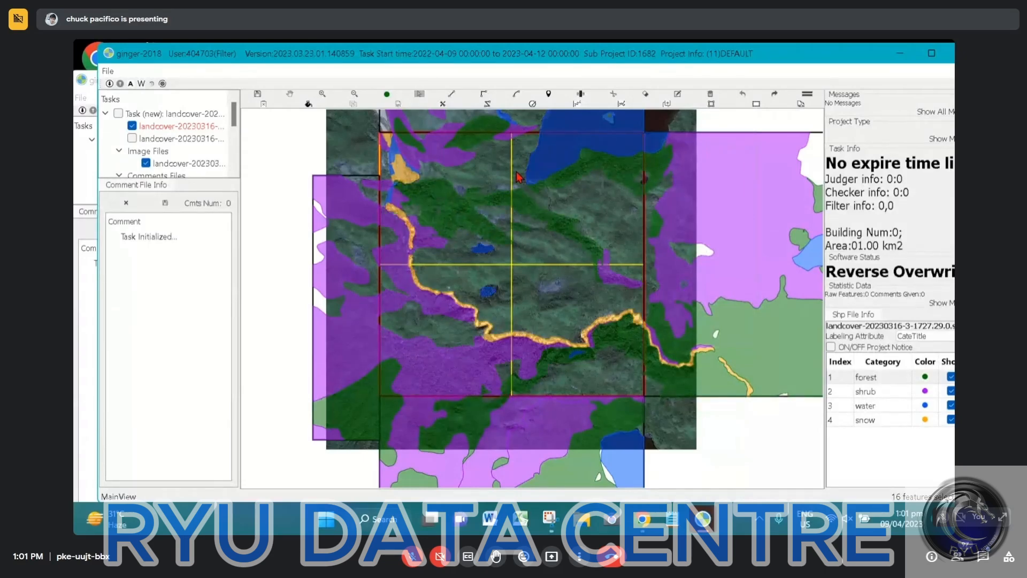
- Select the winding snow strip across the tile's lower half and maximize the task window for a closer view
{"action": "key", "text": "space"}
{"action": "key", "text": "space"}
{"action": "scroll", "coordinate": [446, 280], "scroll_direction": "up", "scroll_amount": 3}
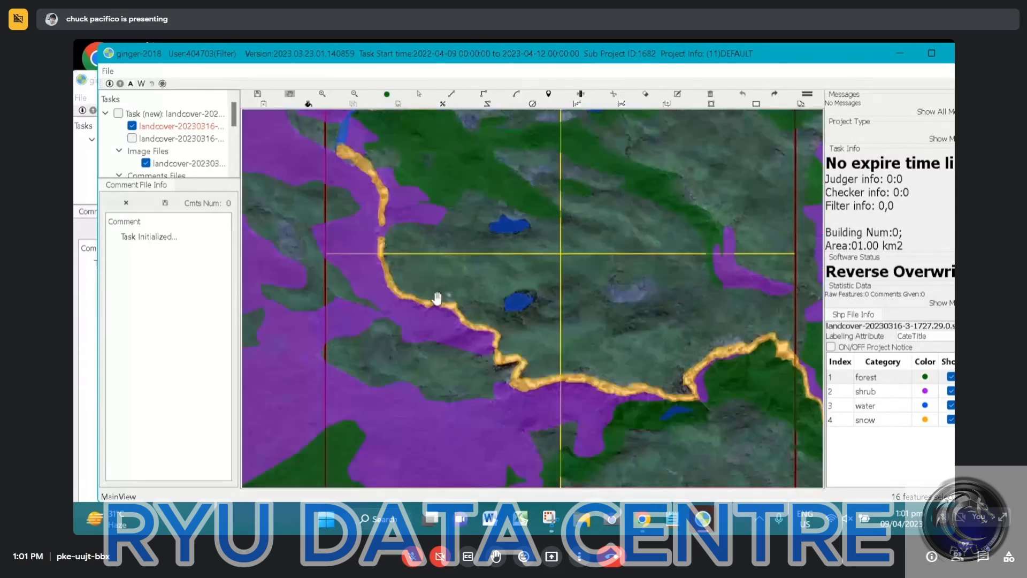
{"action": "left_click", "coordinate": [437, 300]}
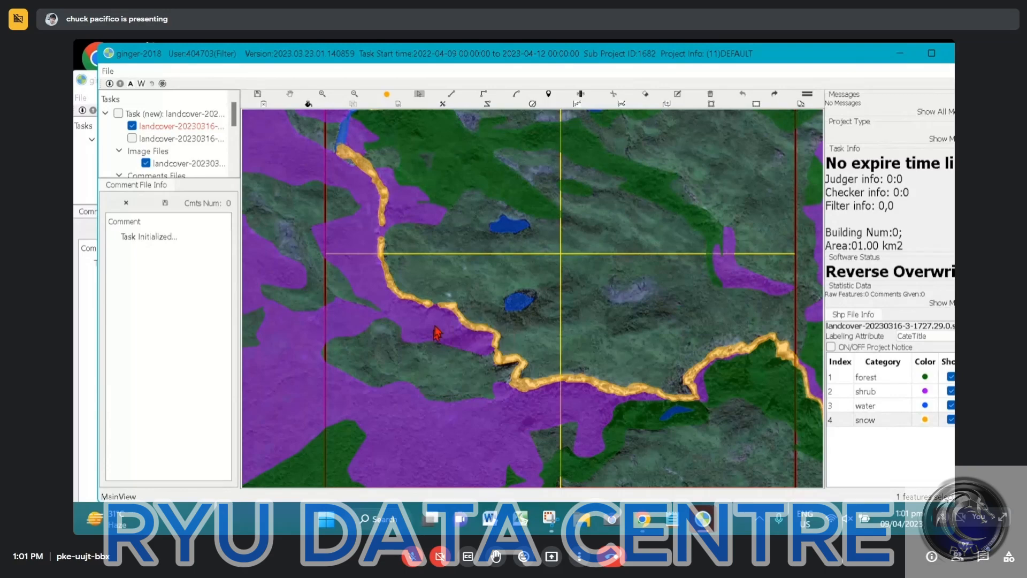
{"action": "scroll", "coordinate": [437, 334], "scroll_direction": "up", "scroll_amount": 2}
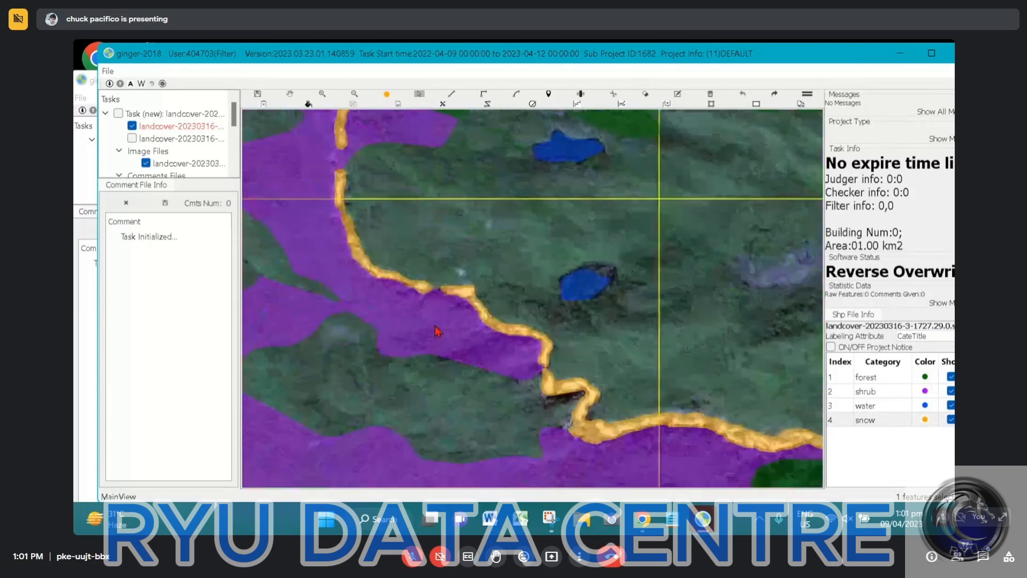
{"action": "double_click", "coordinate": [529, 53]}
{"action": "scroll", "coordinate": [490, 172], "scroll_direction": "down", "scroll_amount": 2}
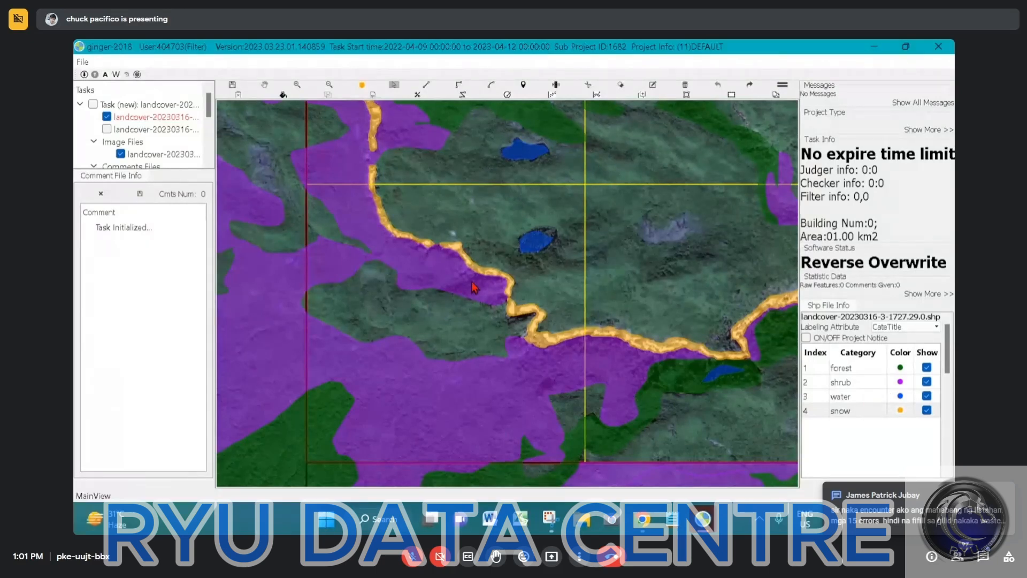
{"action": "key", "text": "space"}
{"action": "left_click_drag", "start_coordinate": [632, 232], "coordinate": [537, 252]}
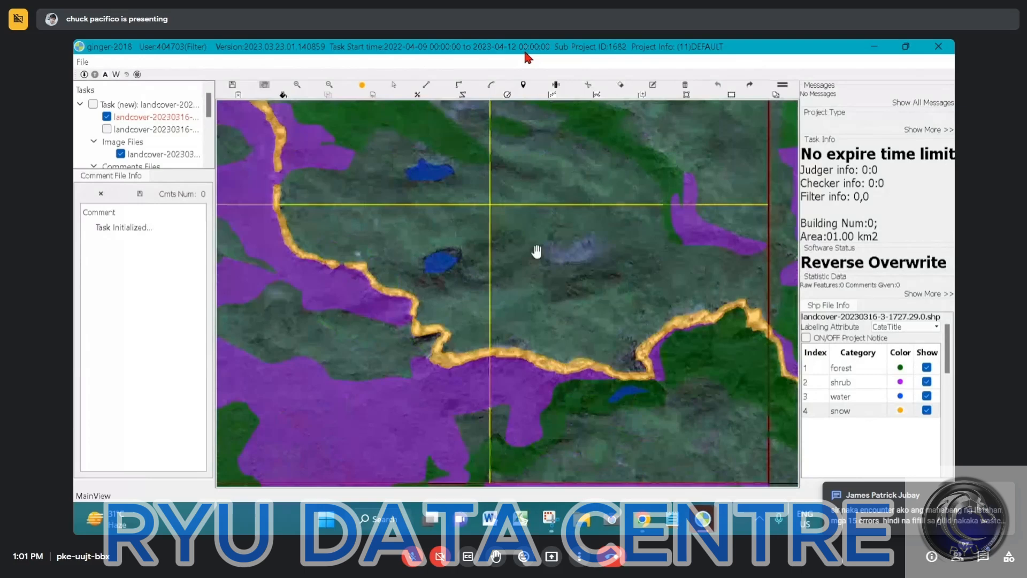
- Hide the shrub and water categories, show them again, and compare the labels with the bare imagery
{"action": "left_click", "coordinate": [926, 381]}
{"action": "left_click", "coordinate": [926, 396]}
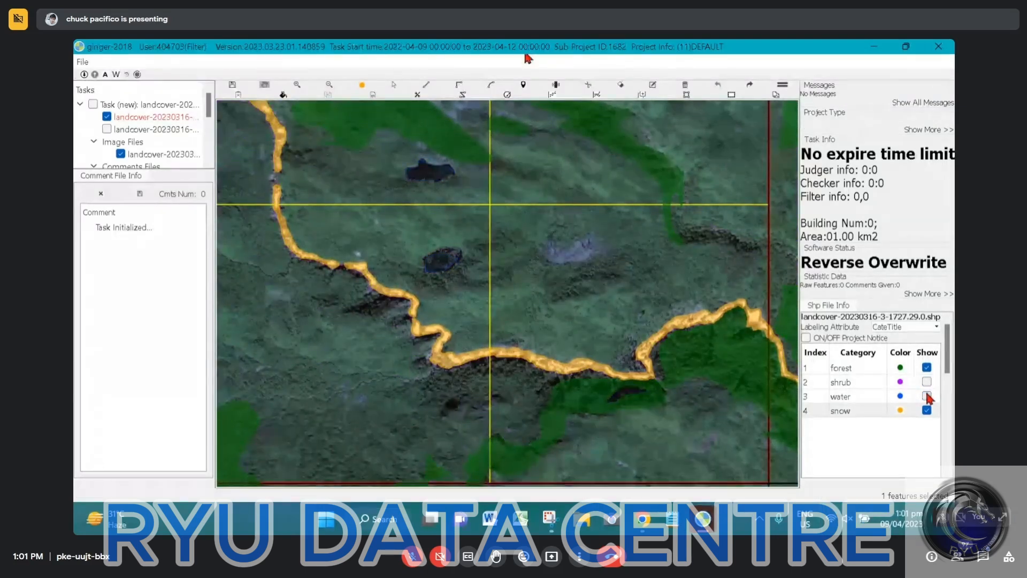
{"action": "left_click", "coordinate": [926, 396]}
{"action": "left_click", "coordinate": [926, 381]}
{"action": "scroll", "coordinate": [576, 284], "scroll_direction": "down", "scroll_amount": 3}
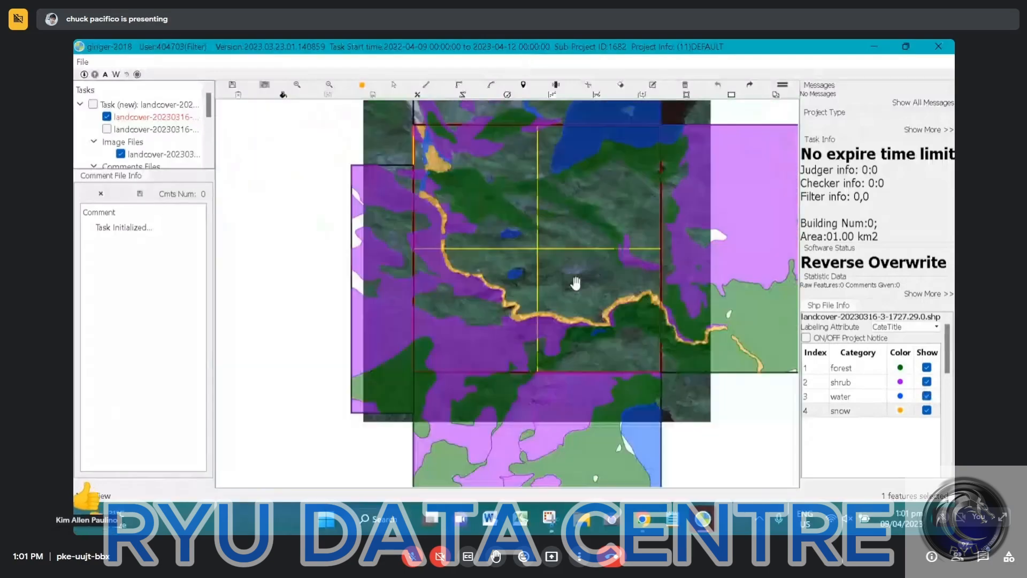
{"action": "scroll", "coordinate": [491, 269], "scroll_direction": "up", "scroll_amount": 2}
{"action": "key", "text": "space"}
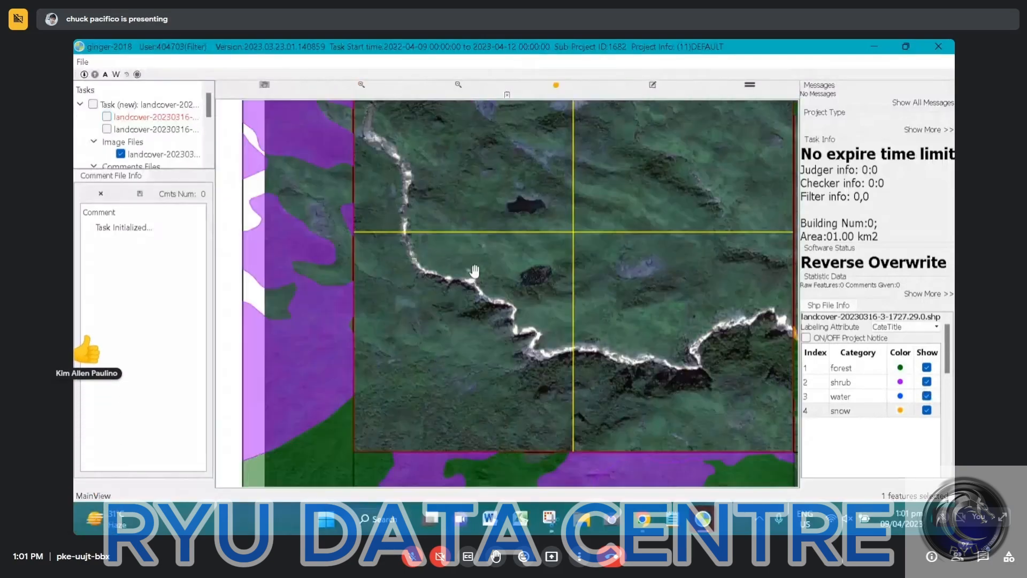
{"action": "key", "text": "space"}
- Try merging the shrub polygon and the adjoining snow strip into one snow feature, and undo the merge
{"action": "scroll", "coordinate": [475, 272], "scroll_direction": "up", "scroll_amount": 2}
{"action": "left_click_drag", "start_coordinate": [376, 255], "coordinate": [410, 300]}
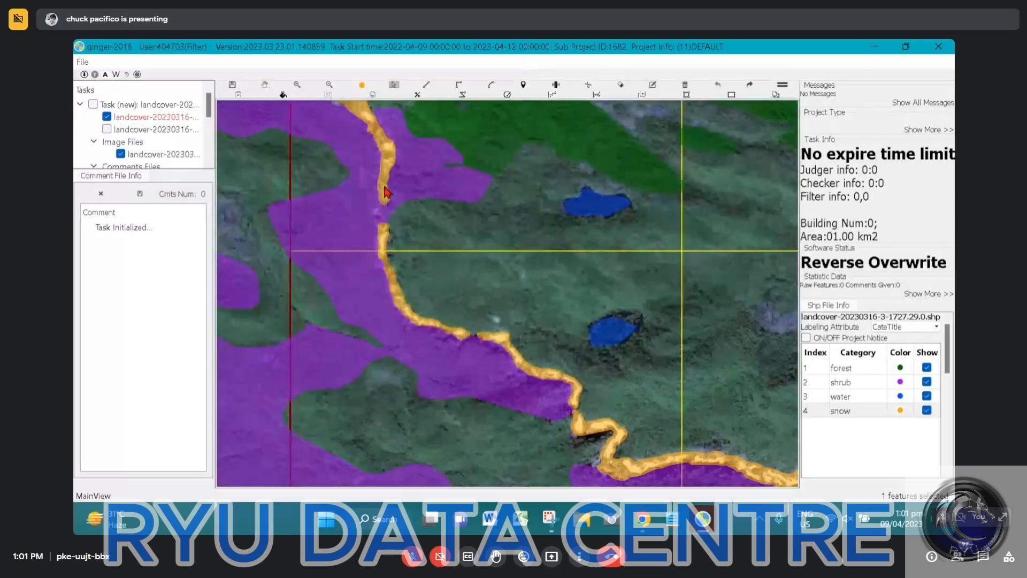
{"action": "left_click", "coordinate": [386, 193]}
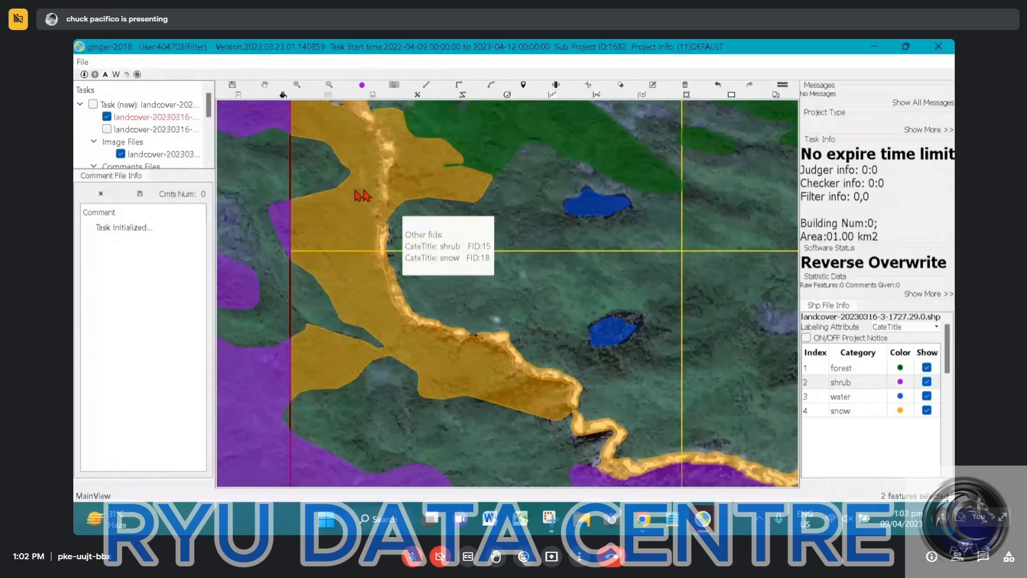
{"action": "key", "text": "ctrl+z"}
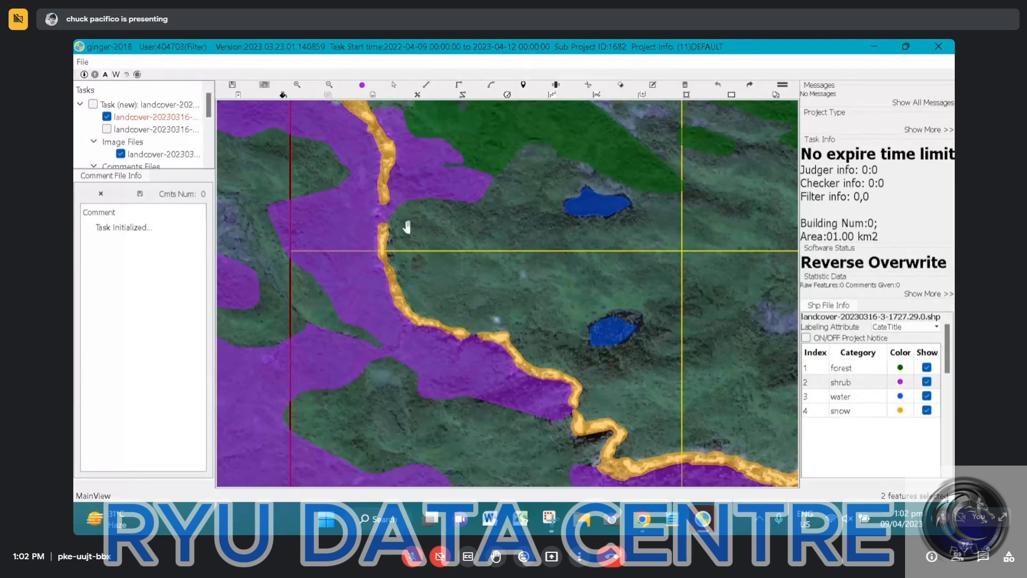
- Try merging the two snow strip segments on either side of the gap into the surrounding shrub polygon, and undo it
{"action": "left_click_drag", "start_coordinate": [375, 197], "coordinate": [379, 213]}
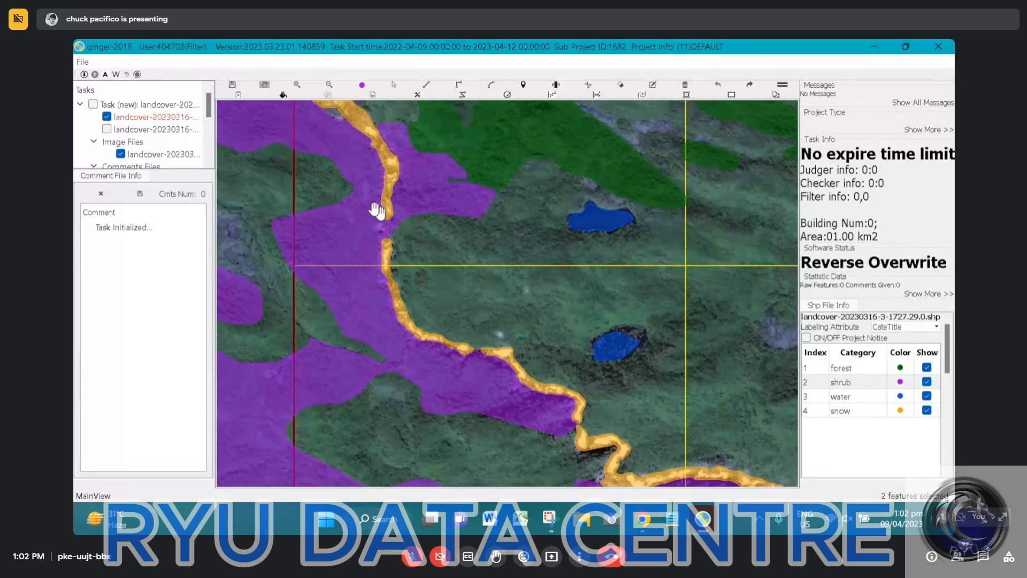
{"action": "left_click_drag", "start_coordinate": [374, 157], "coordinate": [385, 176]}
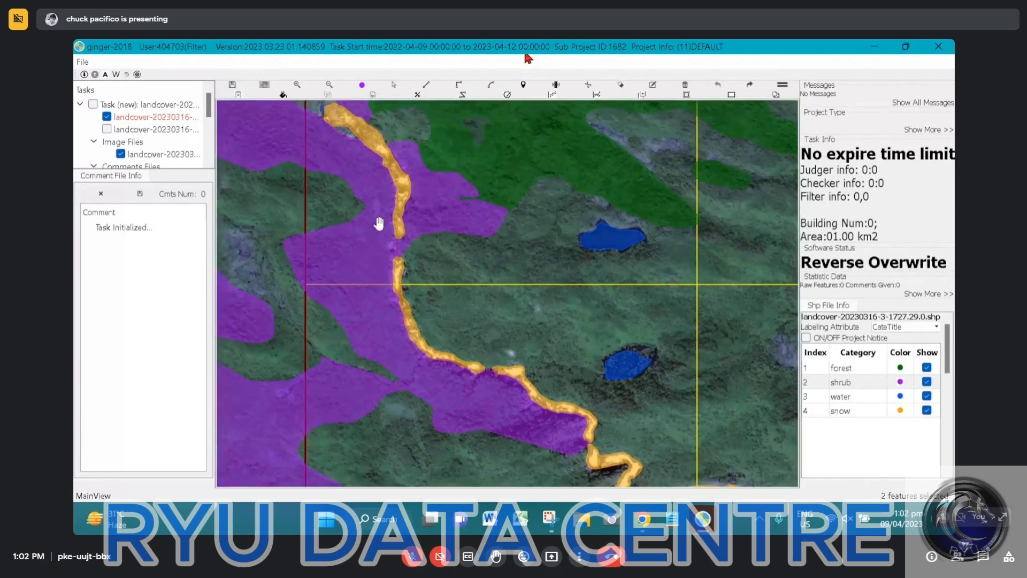
{"action": "key", "text": "space"}
{"action": "left_click_drag", "start_coordinate": [369, 227], "coordinate": [420, 274]}
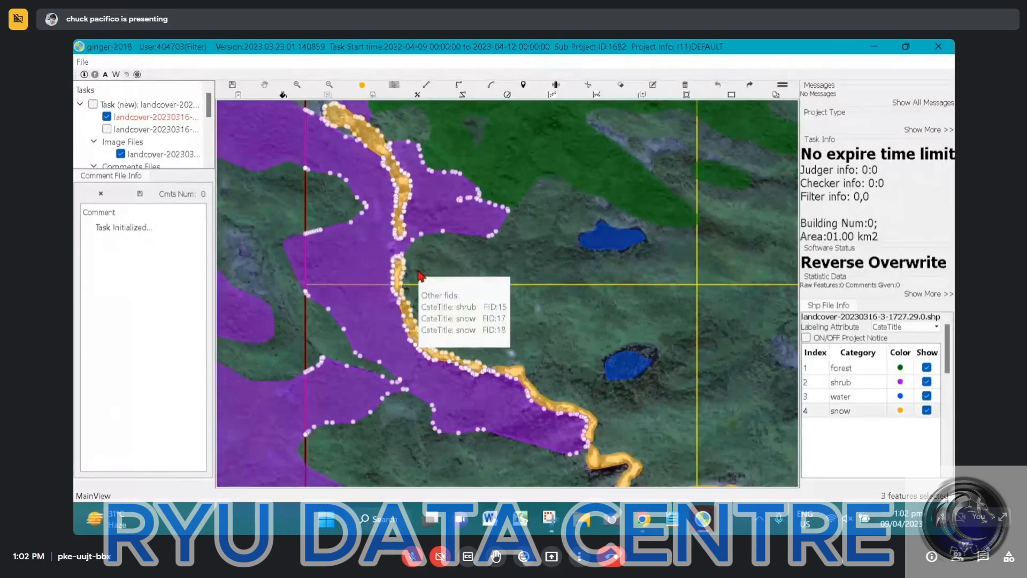
{"action": "key", "text": "Delete"}
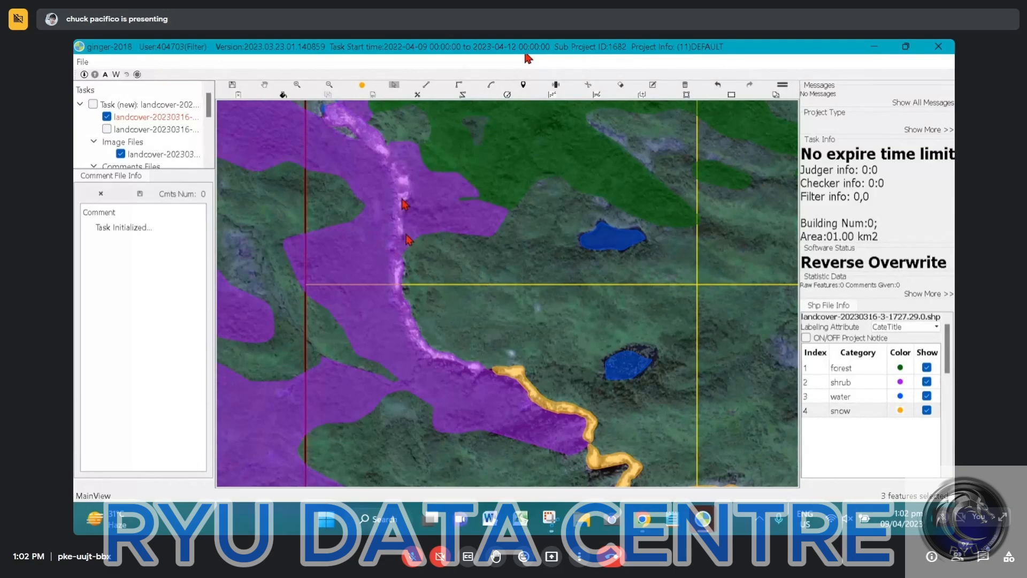
{"action": "key", "text": "ctrl+z"}
- Try merging the surrounding shrub polygon into the two snow strip segments as a snow feature, and undo it
{"action": "scroll", "coordinate": [409, 239], "scroll_direction": "up", "scroll_amount": 2}
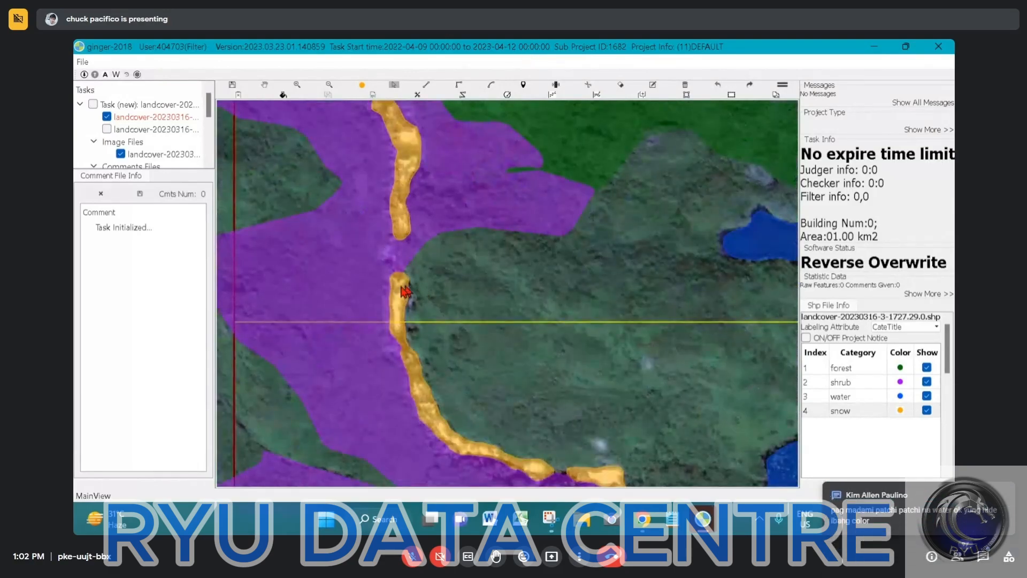
{"action": "left_click_drag", "start_coordinate": [400, 284], "coordinate": [413, 248]}
{"action": "left_click_drag", "start_coordinate": [418, 228], "coordinate": [418, 227]}
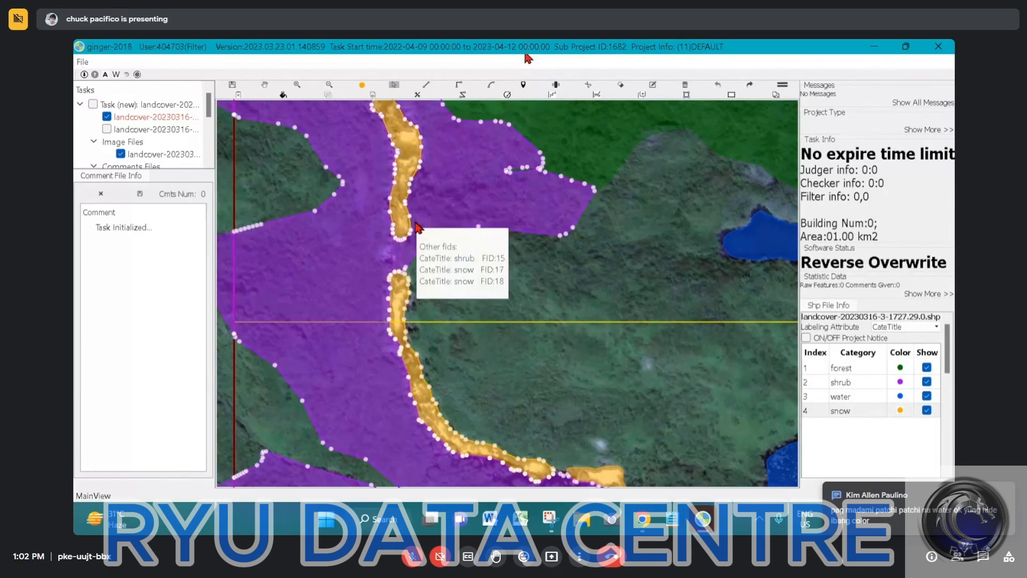
{"action": "scroll", "coordinate": [415, 223], "scroll_direction": "up", "scroll_amount": 5}
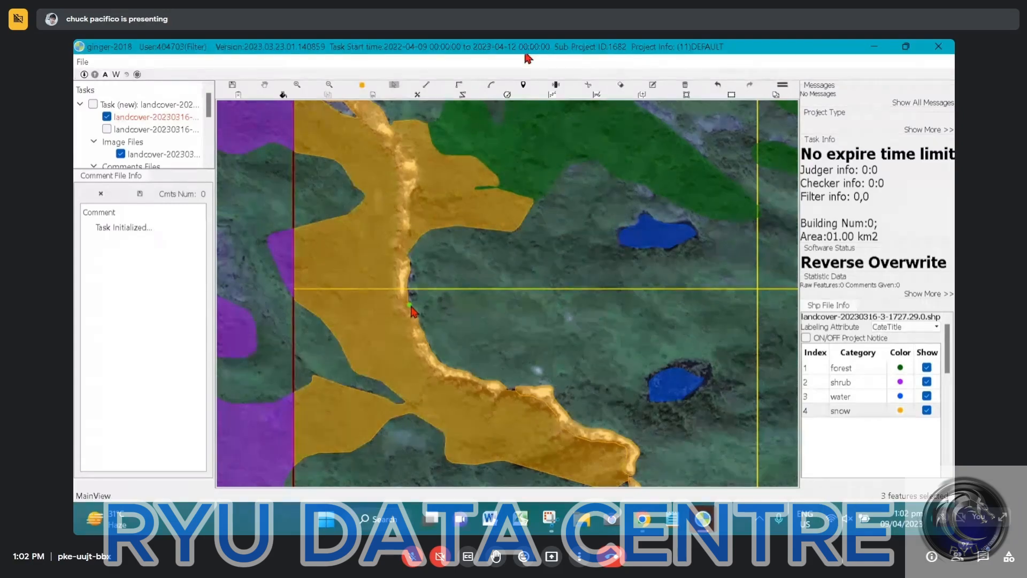
{"action": "key", "text": "ctrl+z"}
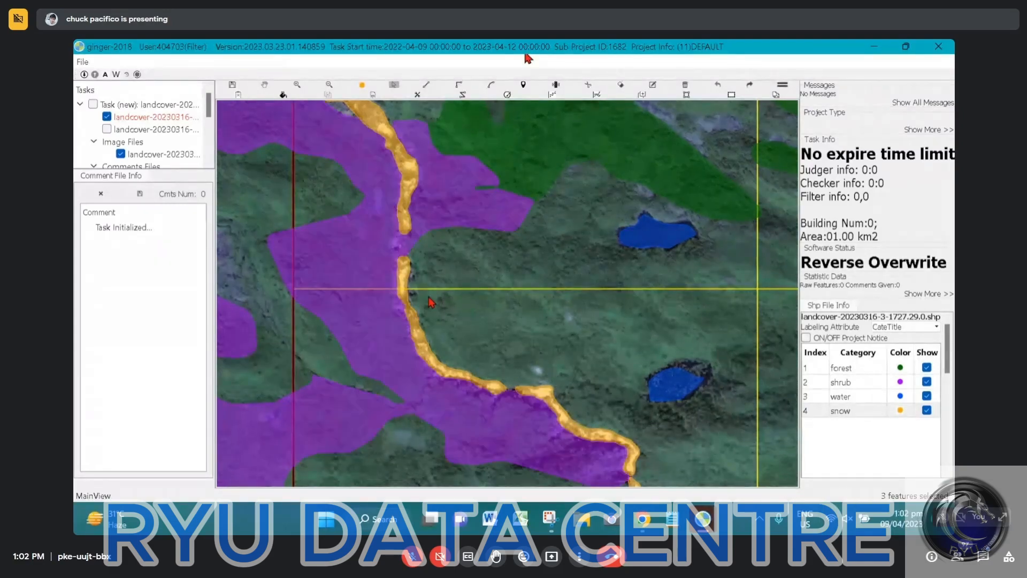
- Try merging the forest, shrub and two snow features around the strip's gap into one forest feature, and undo it
{"action": "scroll", "coordinate": [431, 303], "scroll_direction": "down", "scroll_amount": 3}
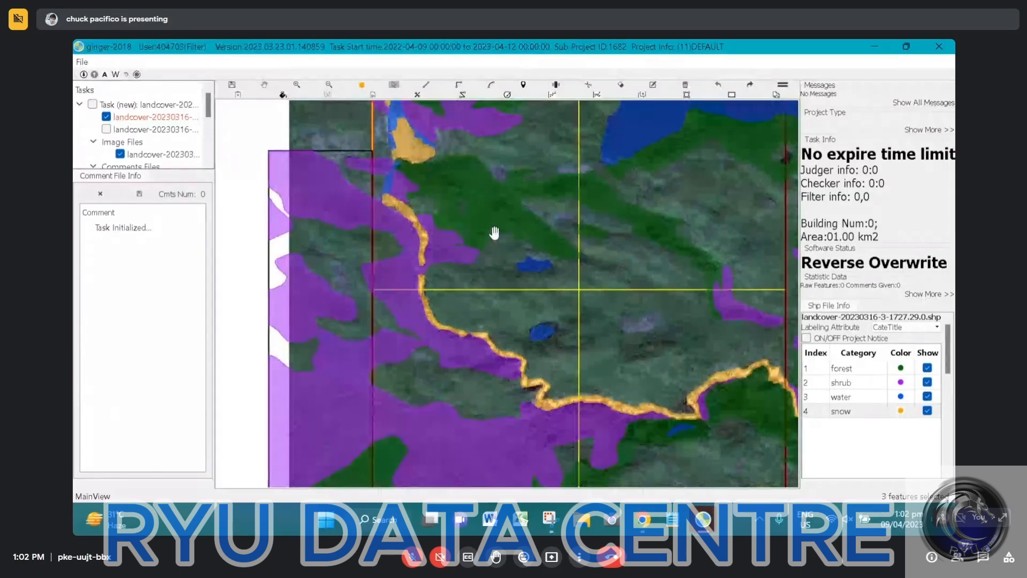
{"action": "left_click_drag", "start_coordinate": [470, 221], "coordinate": [410, 301]}
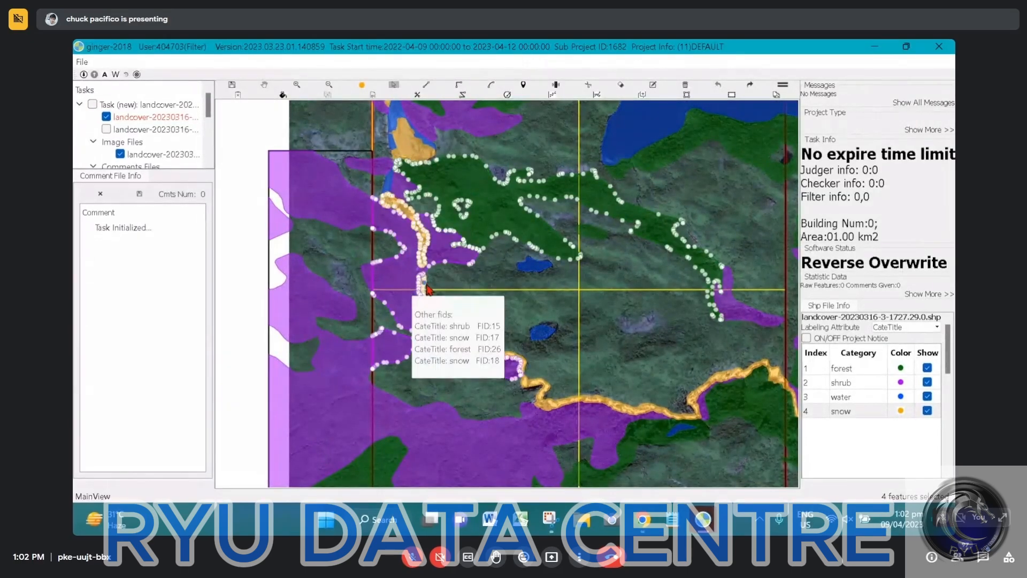
{"action": "key", "text": "m"}
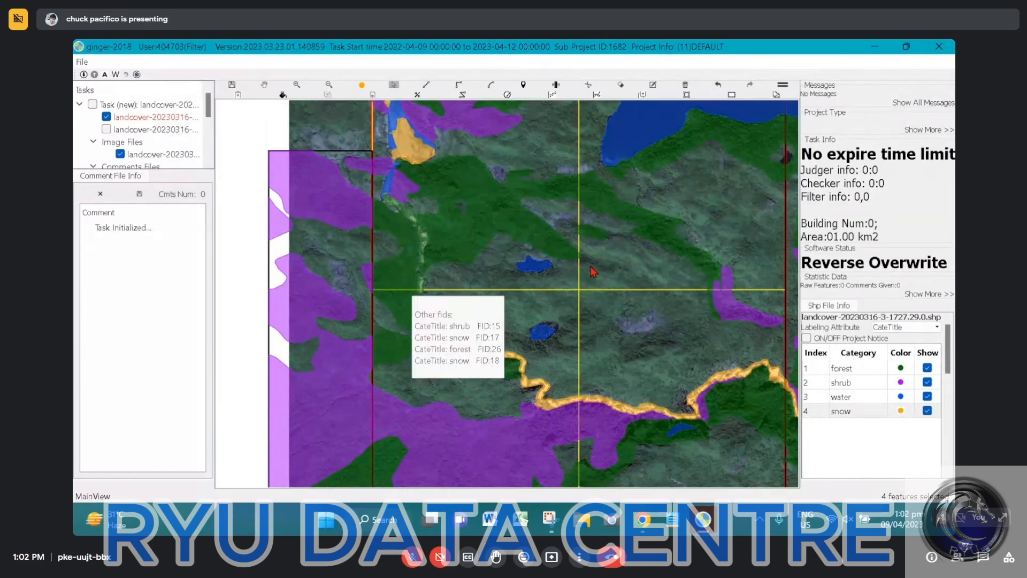
{"action": "key", "text": "ctrl+z"}
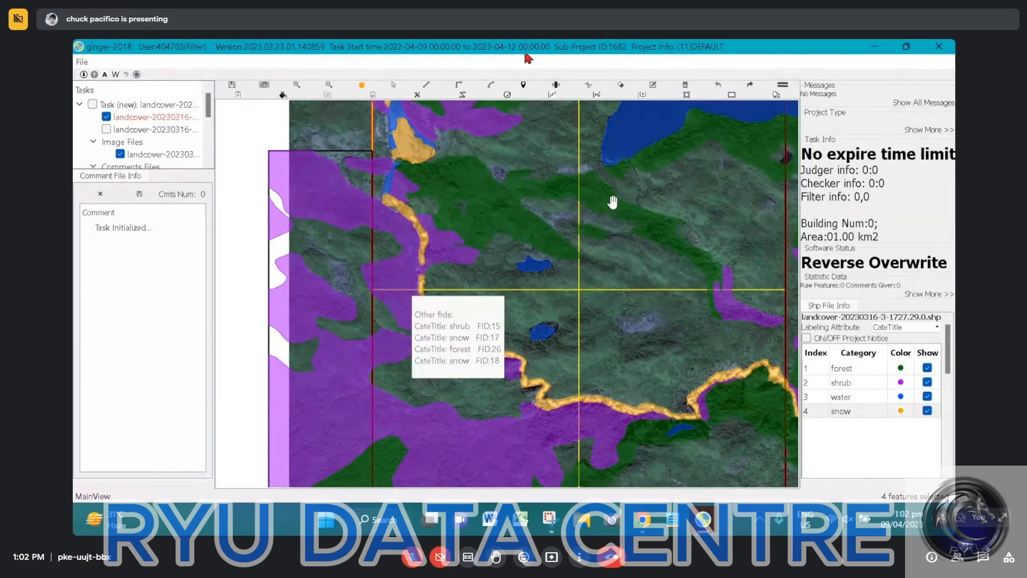
- Examine the tile's upper half and the areas around its small lakes, comparing the labels with the bare imagery
{"action": "left_click_drag", "start_coordinate": [613, 201], "coordinate": [546, 234]}
{"action": "key", "text": "space"}
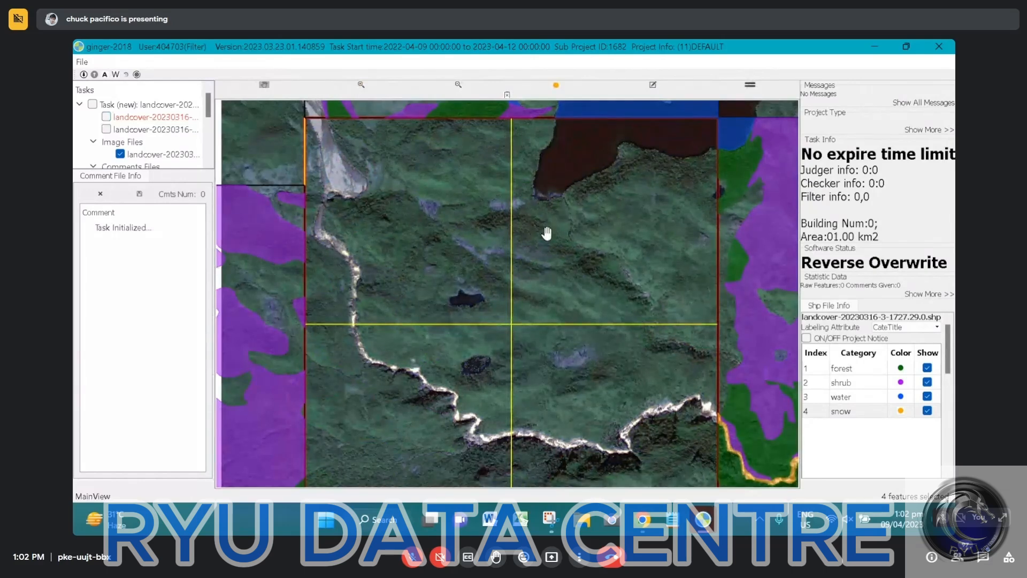
{"action": "key", "text": "space"}
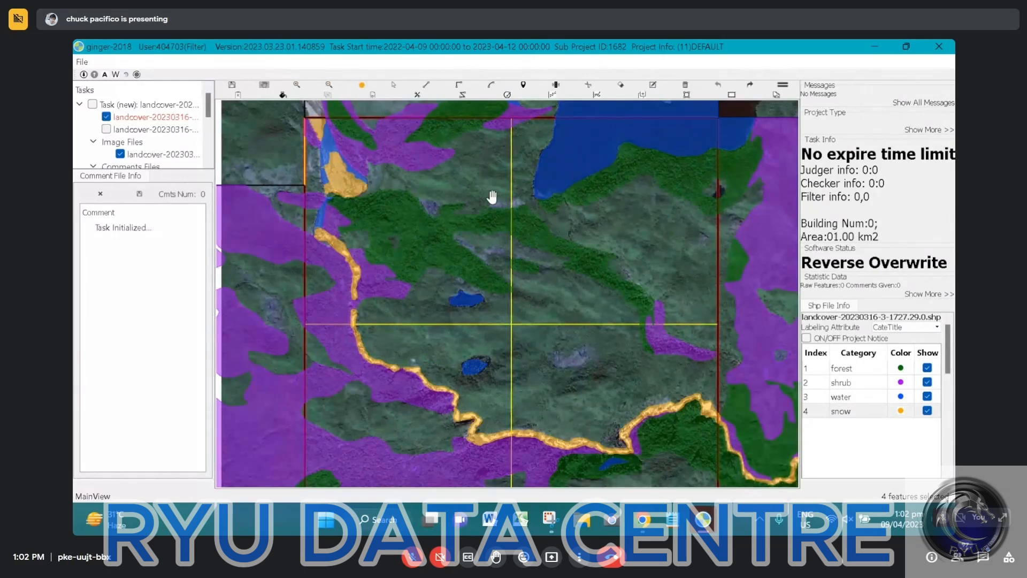
{"action": "key", "text": "space"}
{"action": "scroll", "coordinate": [492, 197], "scroll_direction": "up", "scroll_amount": 4}
{"action": "left_click_drag", "start_coordinate": [425, 257], "coordinate": [497, 254]}
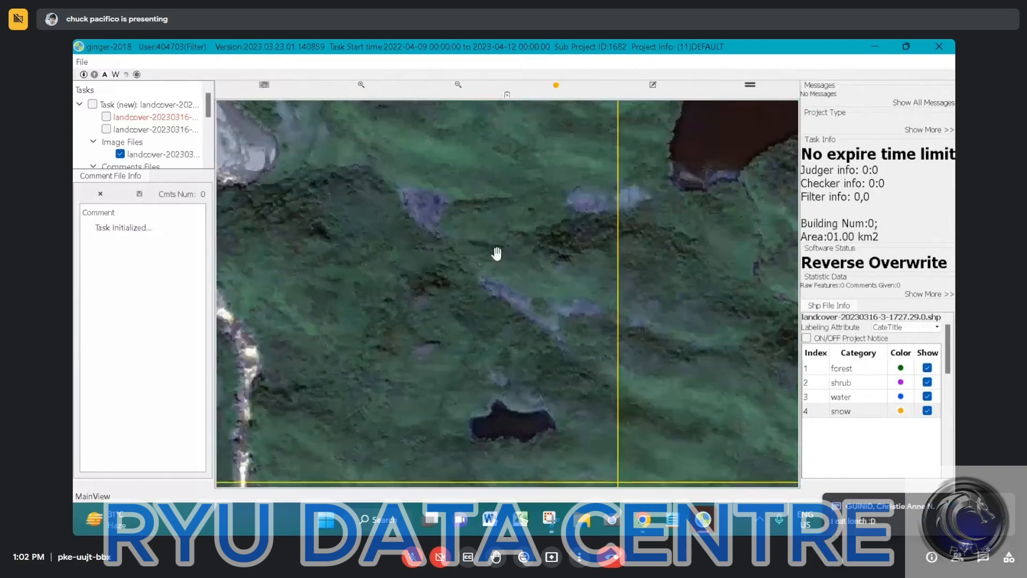
{"action": "key", "text": "space"}
{"action": "scroll", "coordinate": [497, 254], "scroll_direction": "down", "scroll_amount": 4}
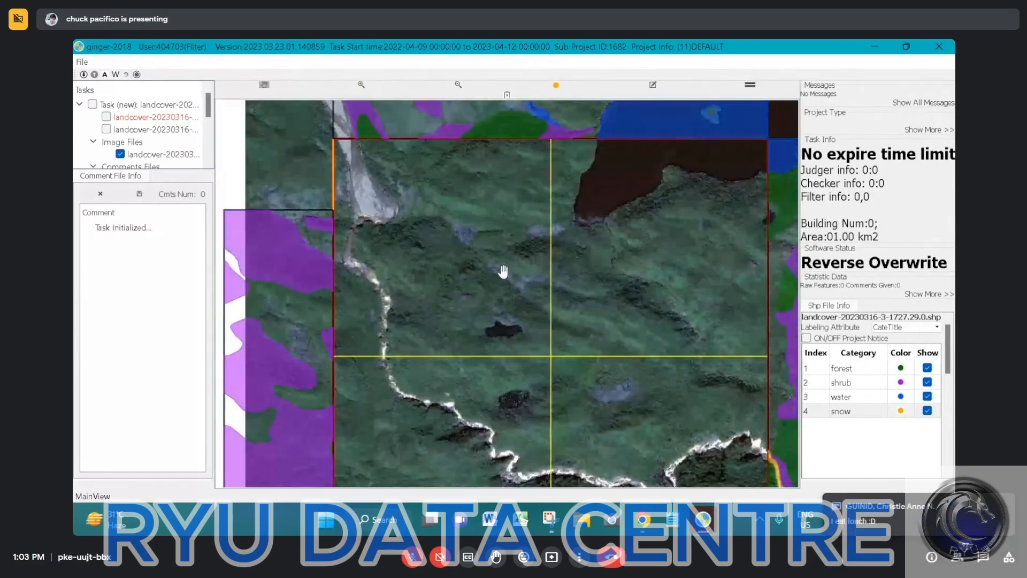
- Examine the labels around the large lake and the diagonal forest band, and the bare imagery of the pale patch southeast of the tile's centre
{"action": "key", "text": "space"}
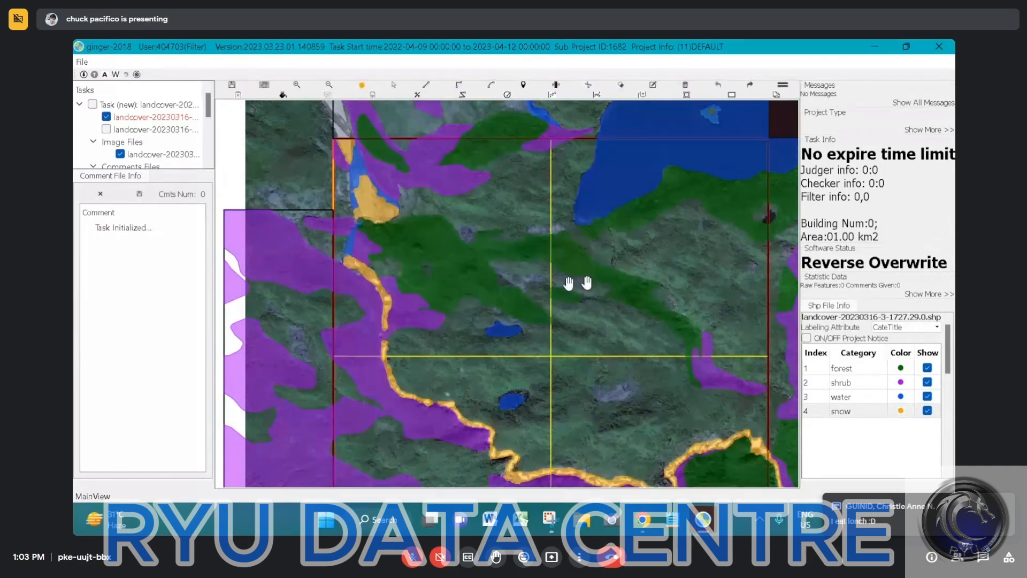
{"action": "left_click_drag", "start_coordinate": [591, 295], "coordinate": [488, 274]}
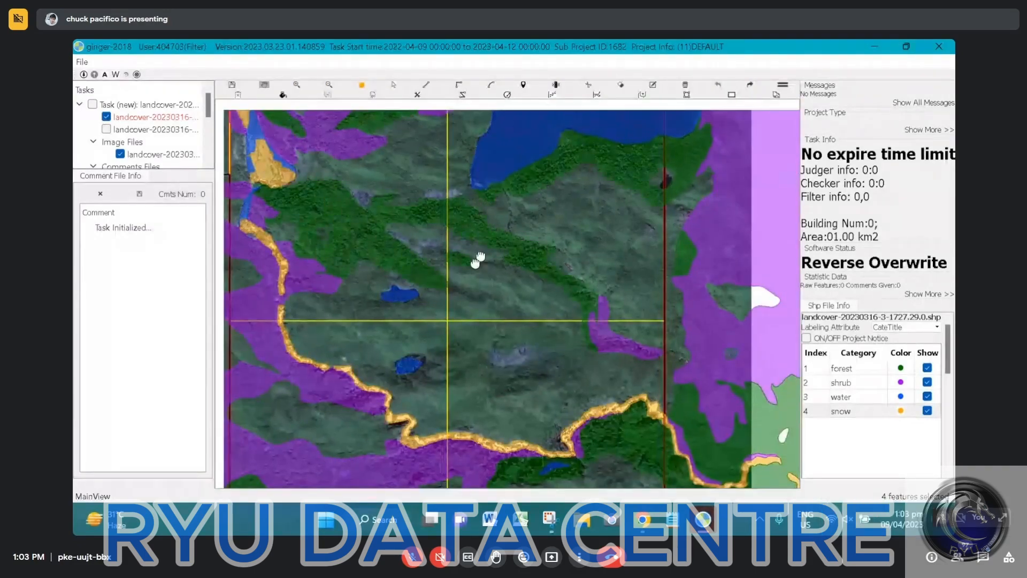
{"action": "left_click_drag", "start_coordinate": [493, 208], "coordinate": [577, 230]}
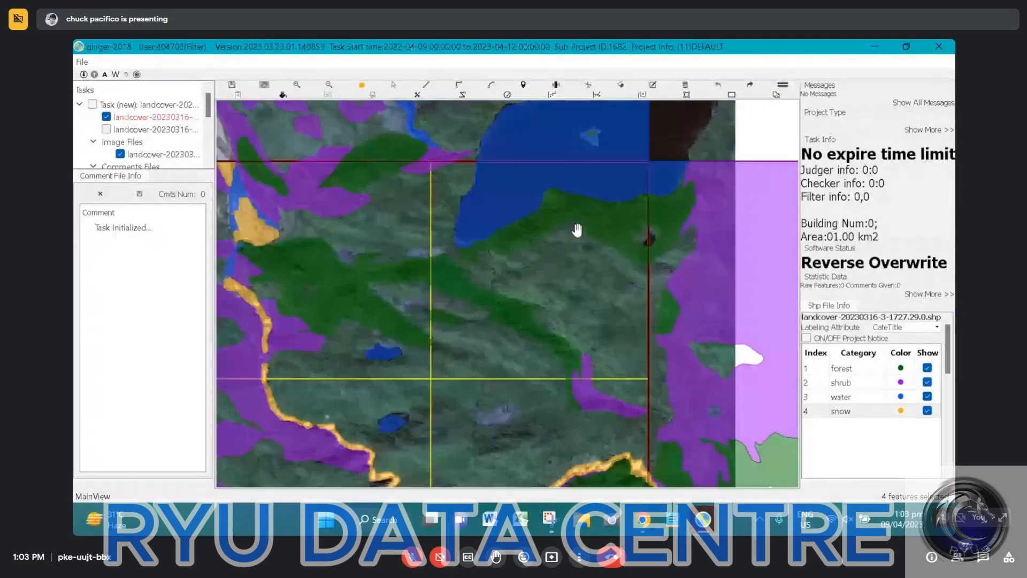
{"action": "scroll", "coordinate": [587, 227], "scroll_direction": "up", "scroll_amount": 3}
{"action": "scroll", "coordinate": [562, 297], "scroll_direction": "down", "scroll_amount": 1}
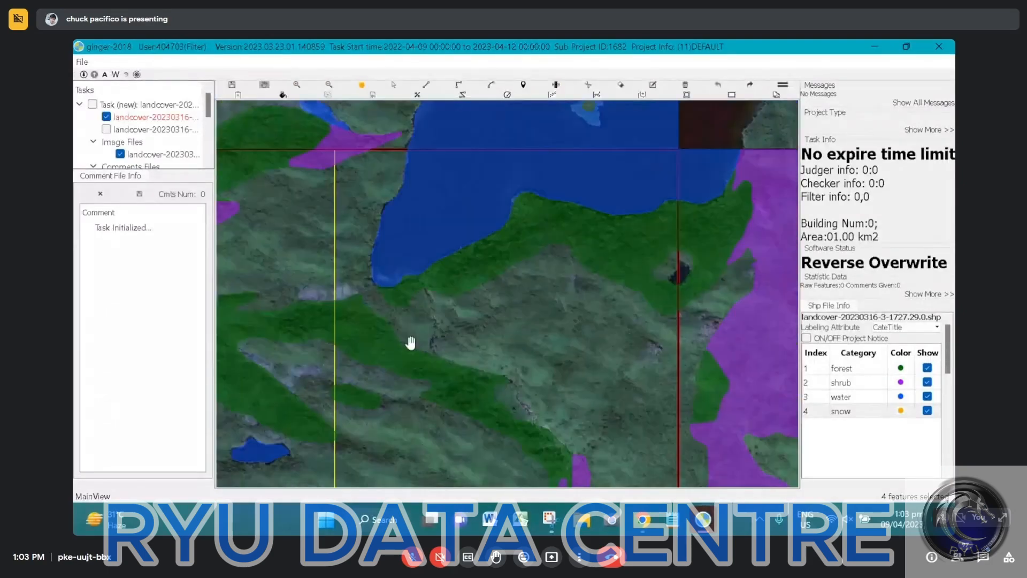
{"action": "scroll", "coordinate": [411, 343], "scroll_direction": "down", "scroll_amount": 1}
{"action": "left_click_drag", "start_coordinate": [471, 347], "coordinate": [518, 253]}
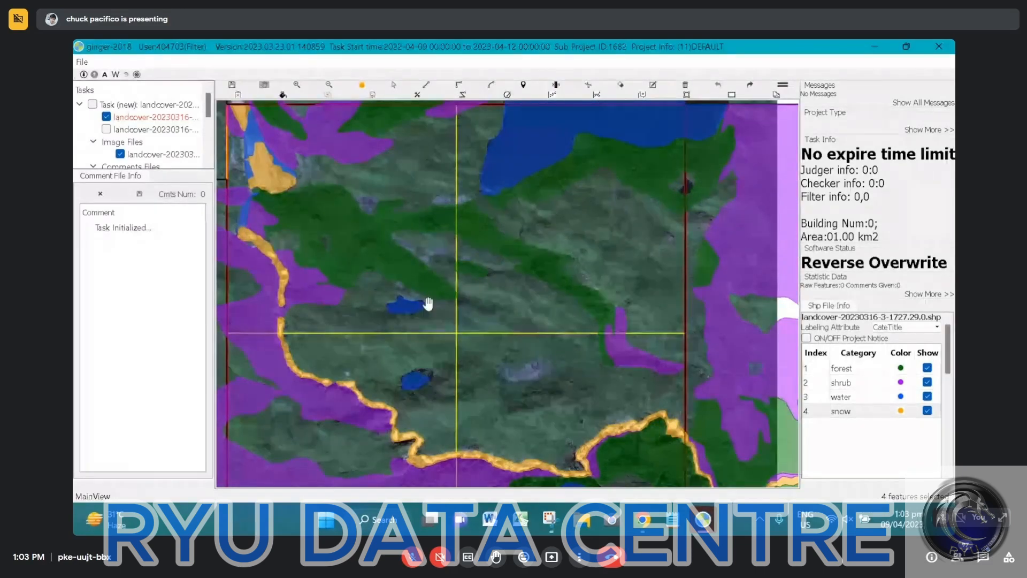
{"action": "scroll", "coordinate": [524, 371], "scroll_direction": "up", "scroll_amount": 3}
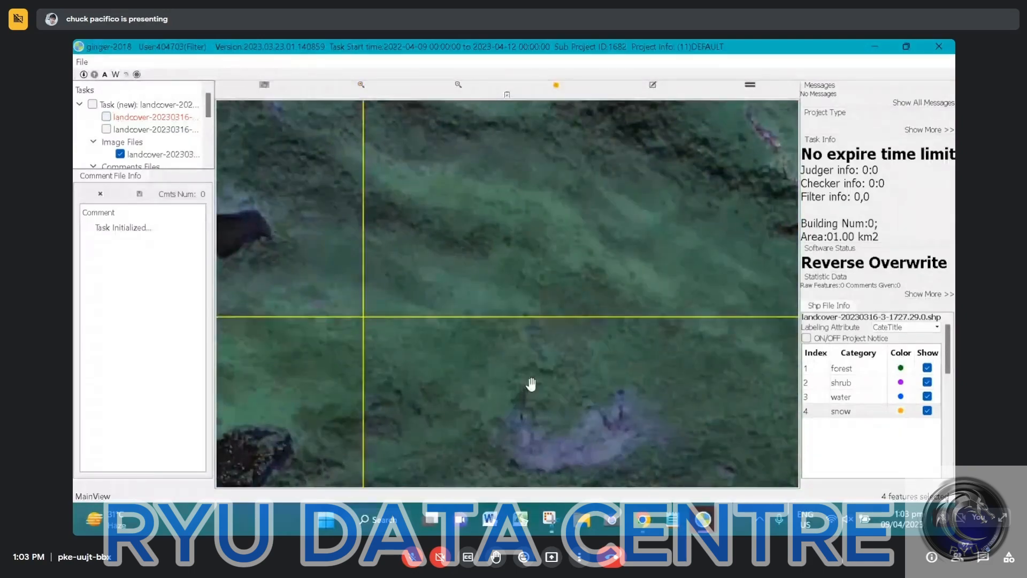
{"action": "left_click_drag", "start_coordinate": [475, 378], "coordinate": [538, 216]}
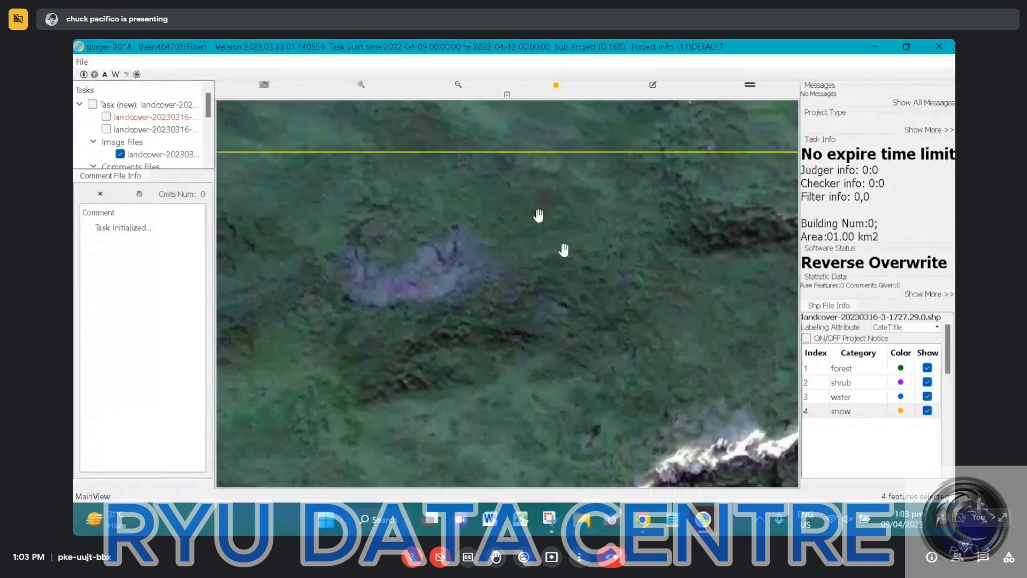
{"action": "scroll", "coordinate": [602, 256], "scroll_direction": "down", "scroll_amount": 2}
{"action": "scroll", "coordinate": [601, 256], "scroll_direction": "down", "scroll_amount": 2}
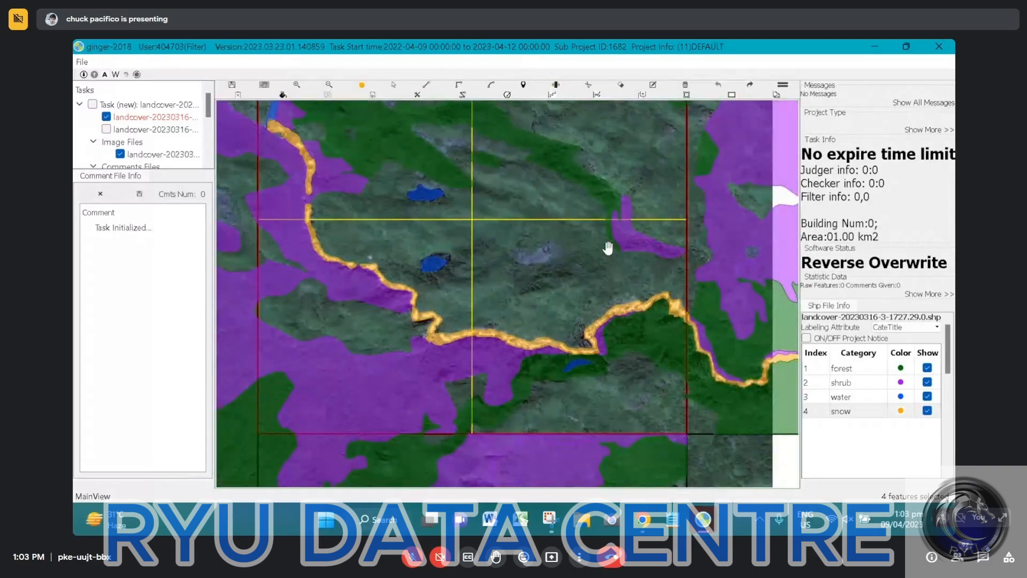
- Compare the forest label on the large lake's south shore and the shrub strip near the tile's east edge with the bare imagery
{"action": "scroll", "coordinate": [607, 248], "scroll_direction": "up", "scroll_amount": 3}
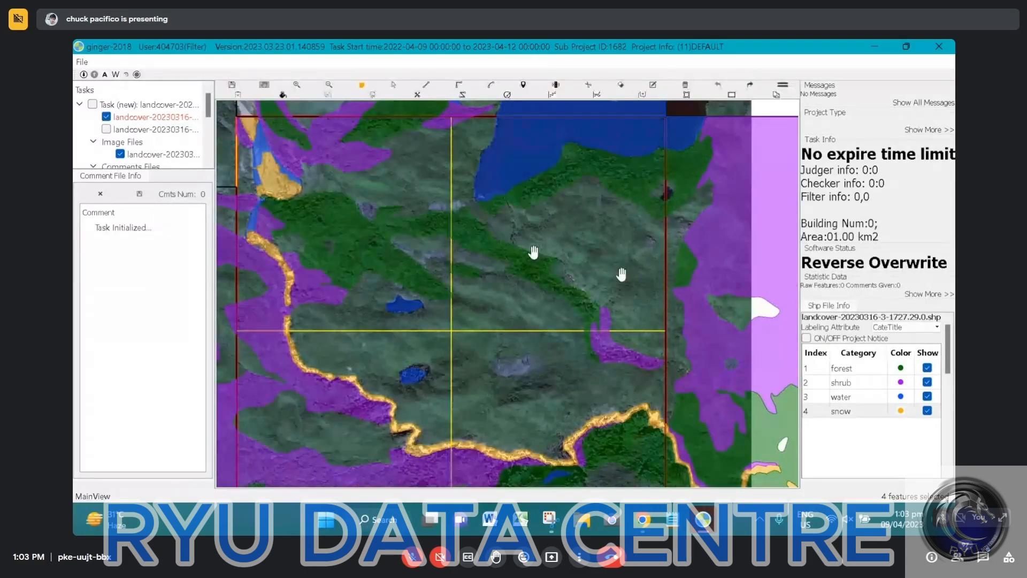
{"action": "scroll", "coordinate": [540, 225], "scroll_direction": "up", "scroll_amount": 2}
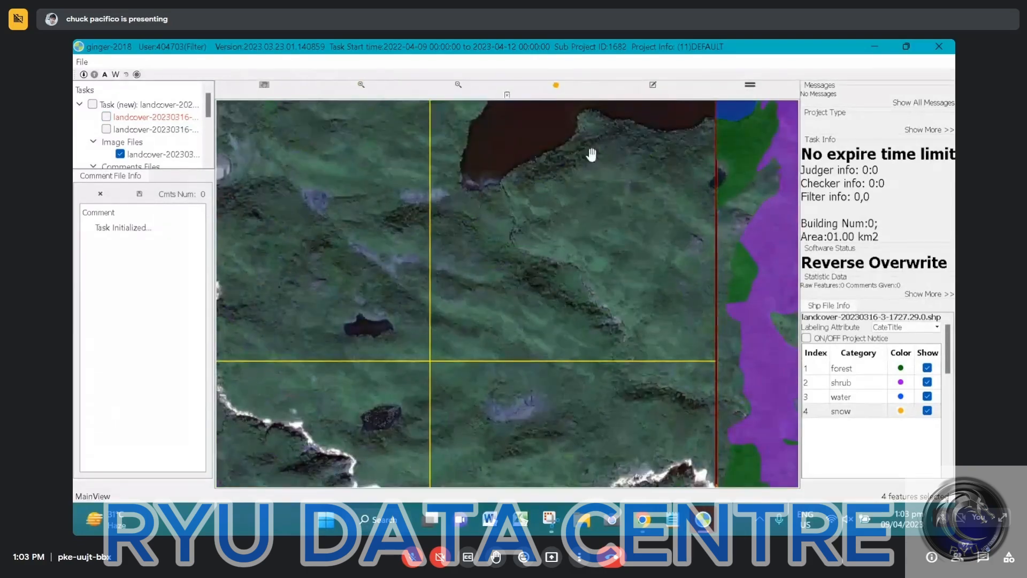
{"action": "scroll", "coordinate": [591, 155], "scroll_direction": "up", "scroll_amount": 3}
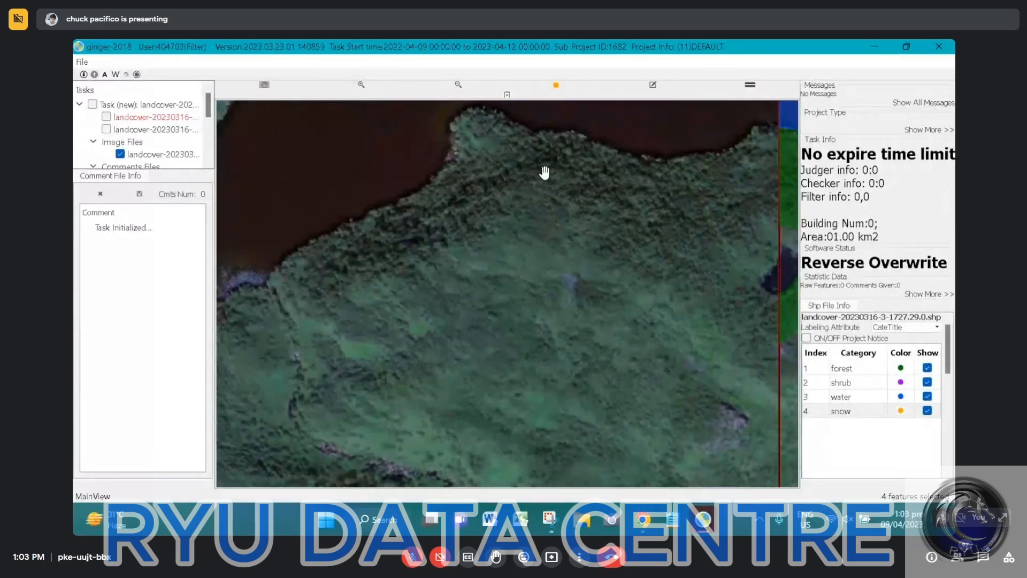
{"action": "scroll", "coordinate": [538, 184], "scroll_direction": "down", "scroll_amount": 2}
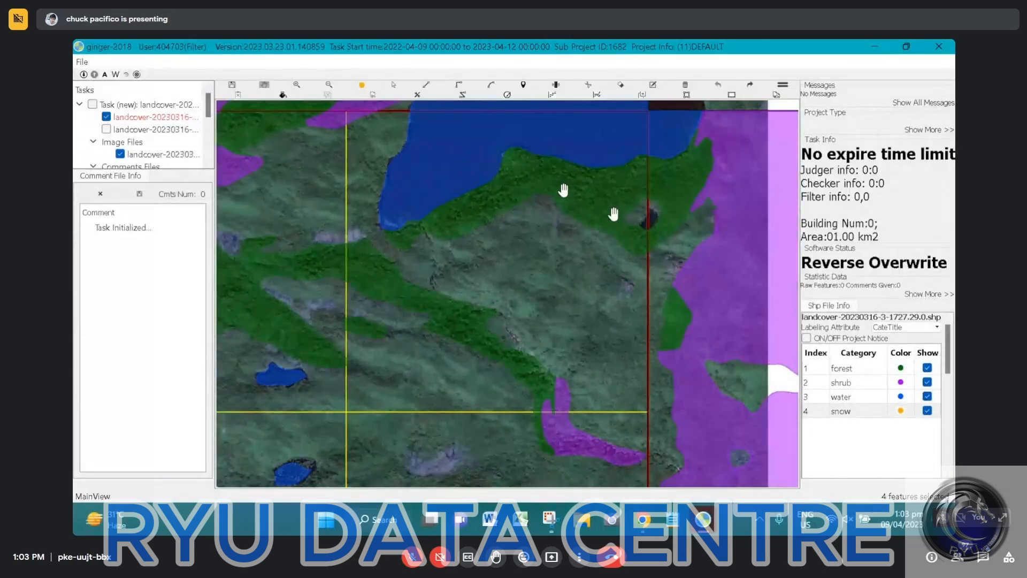
{"action": "left_click_drag", "start_coordinate": [462, 431], "coordinate": [510, 363]}
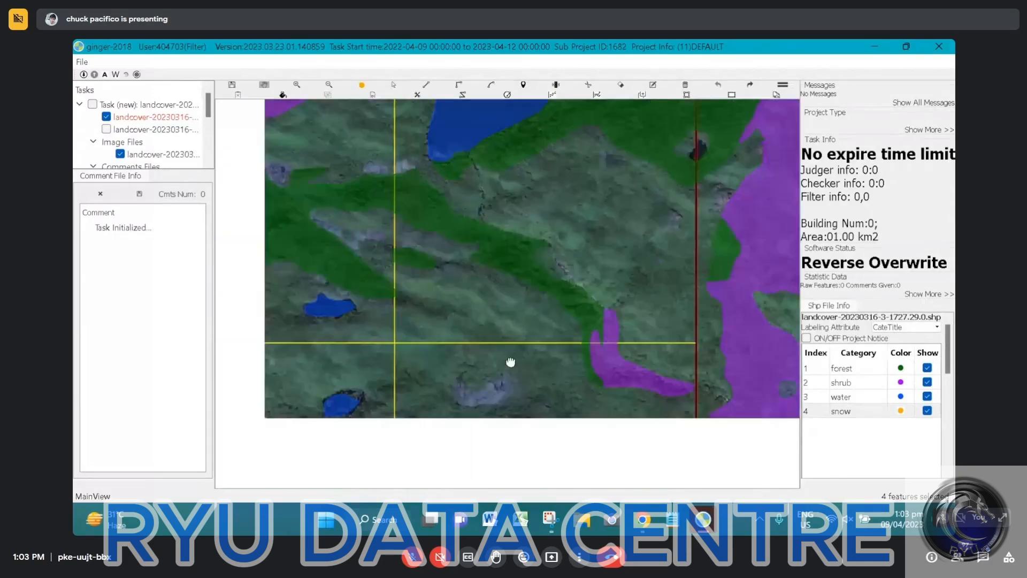
{"action": "scroll", "coordinate": [366, 185], "scroll_direction": "up", "scroll_amount": 2}
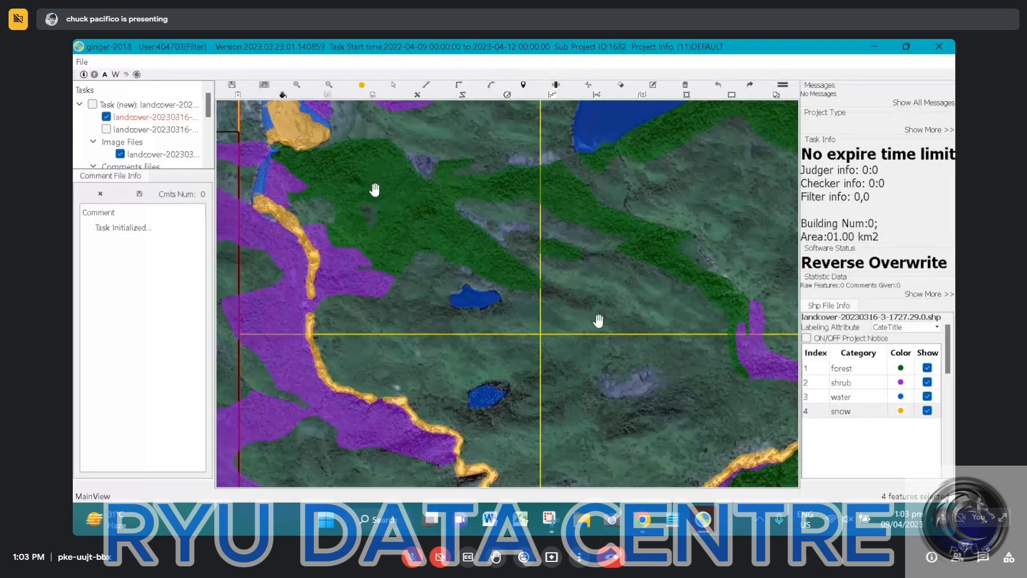
{"action": "left_click_drag", "start_coordinate": [701, 350], "coordinate": [503, 252]}
{"action": "key", "text": "space"}
{"action": "scroll", "coordinate": [548, 283], "scroll_direction": "up", "scroll_amount": 2}
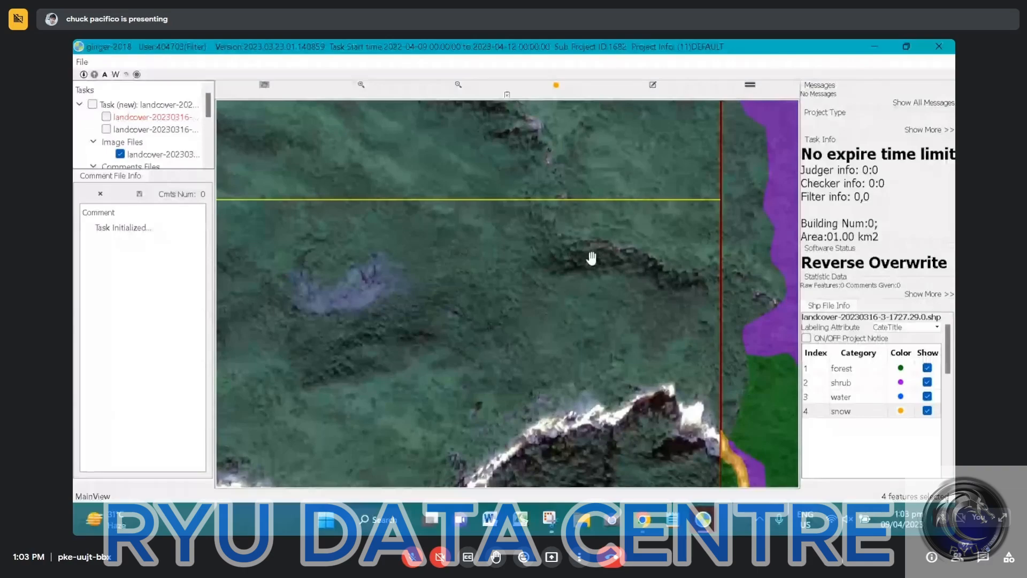
- Try merging the diagonal forest band and the shrub strip near the tile's east edge into one shrub feature, and undo it
{"action": "key", "text": "space"}
{"action": "scroll", "coordinate": [588, 259], "scroll_direction": "down", "scroll_amount": 1}
{"action": "scroll", "coordinate": [567, 259], "scroll_direction": "down", "scroll_amount": 1}
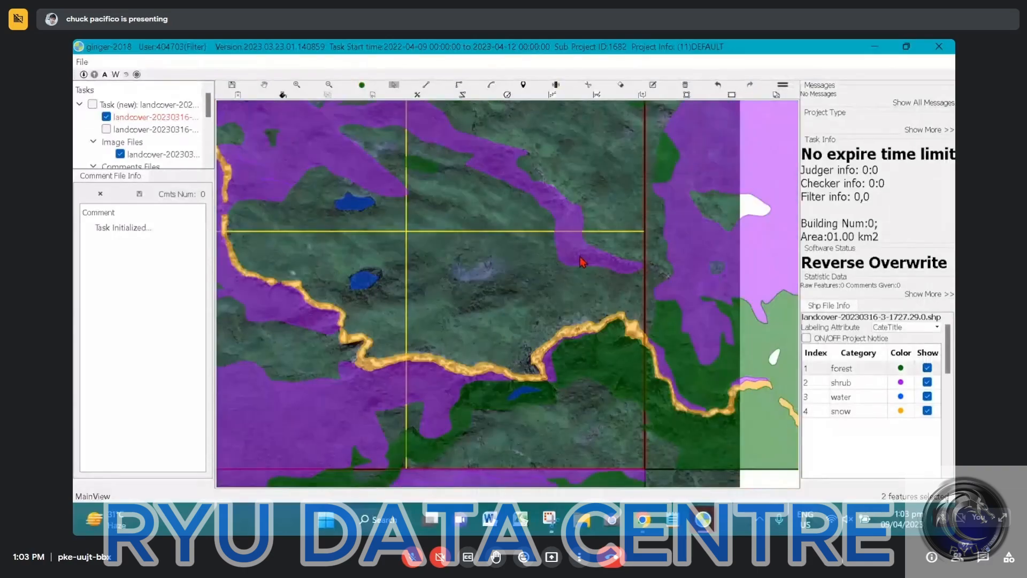
{"action": "key", "text": "ctrl+z"}
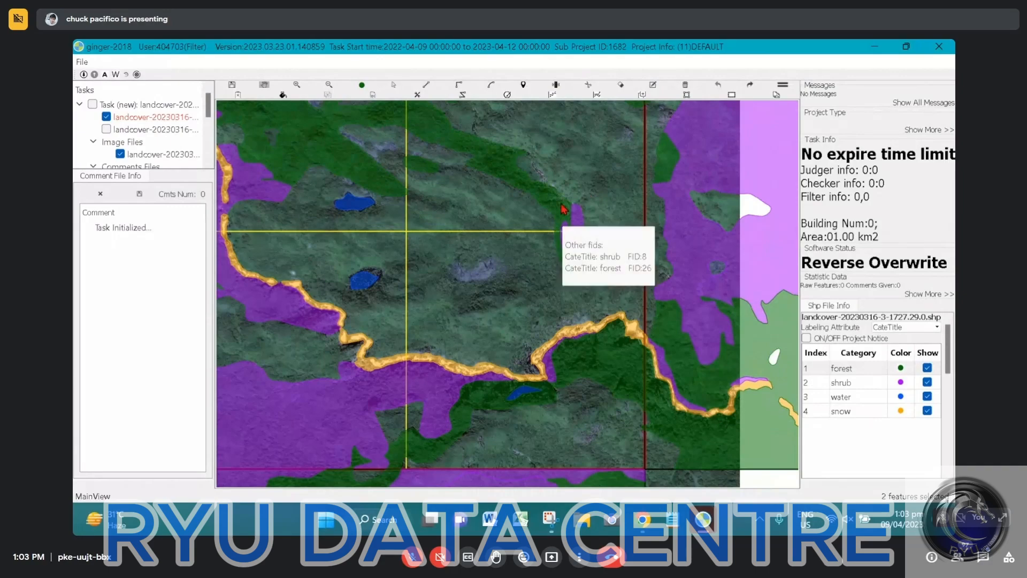
- Merge the shrub strip near the tile's east edge with the diagonal forest band as one forest feature
{"action": "left_click", "coordinate": [587, 234]}
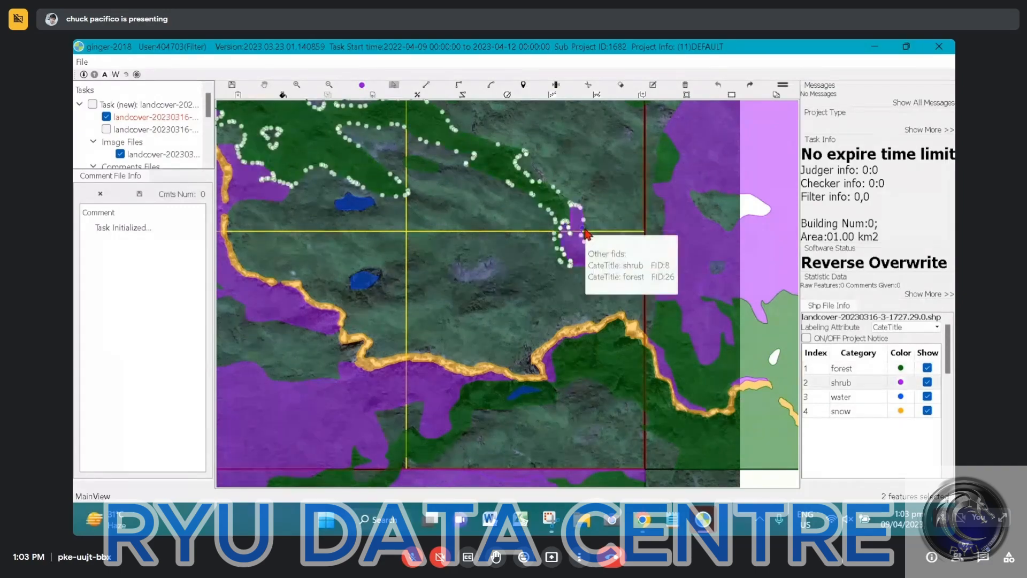
{"action": "key", "text": "m"}
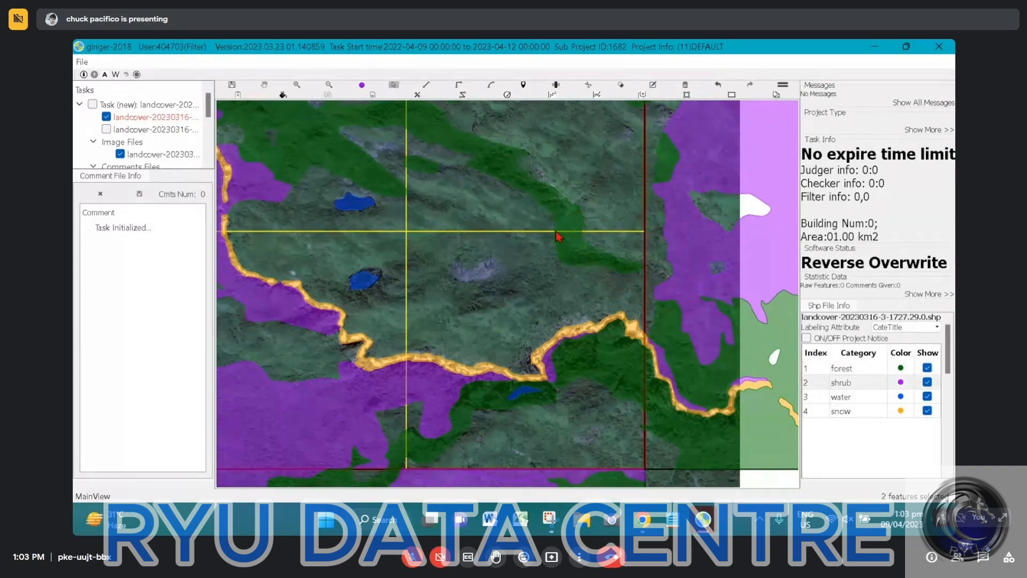
- Compare the labels with the bare imagery in the tile's southwest shrub area, around the two small lakes and around the pale patch
{"action": "scroll", "coordinate": [559, 235], "scroll_direction": "down", "scroll_amount": 2}
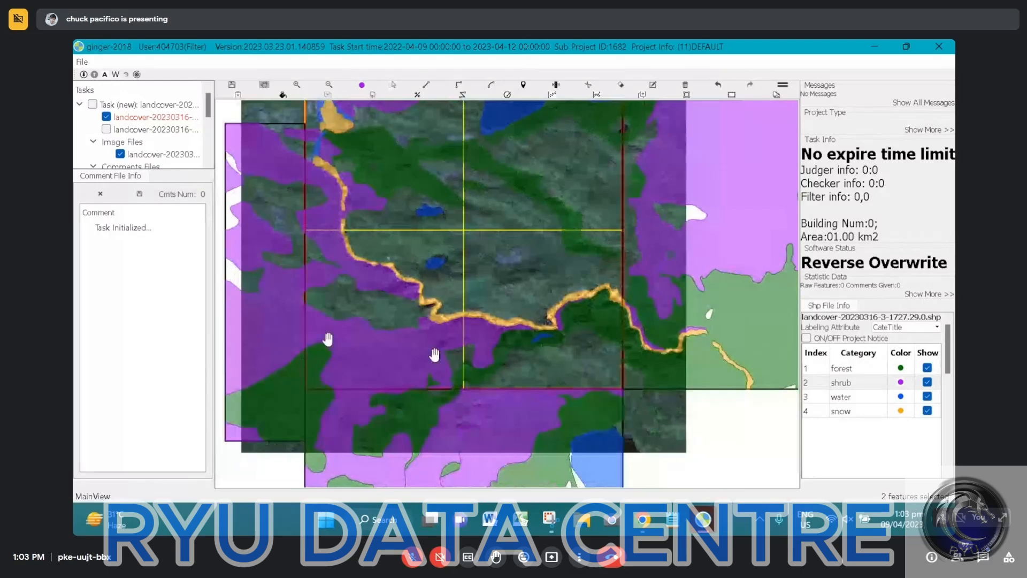
{"action": "scroll", "coordinate": [435, 355], "scroll_direction": "up", "scroll_amount": 4}
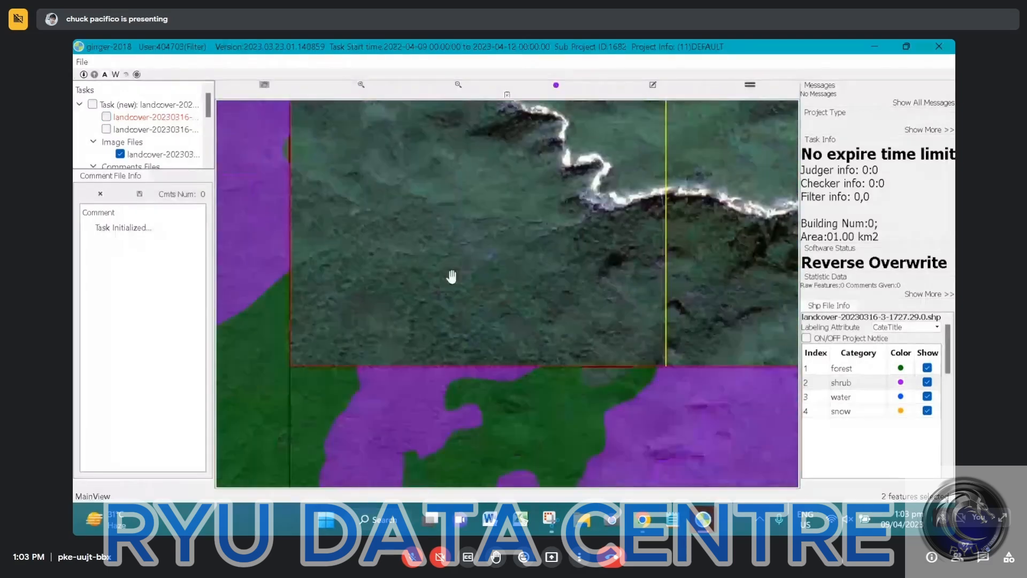
{"action": "scroll", "coordinate": [429, 292], "scroll_direction": "down", "scroll_amount": 2}
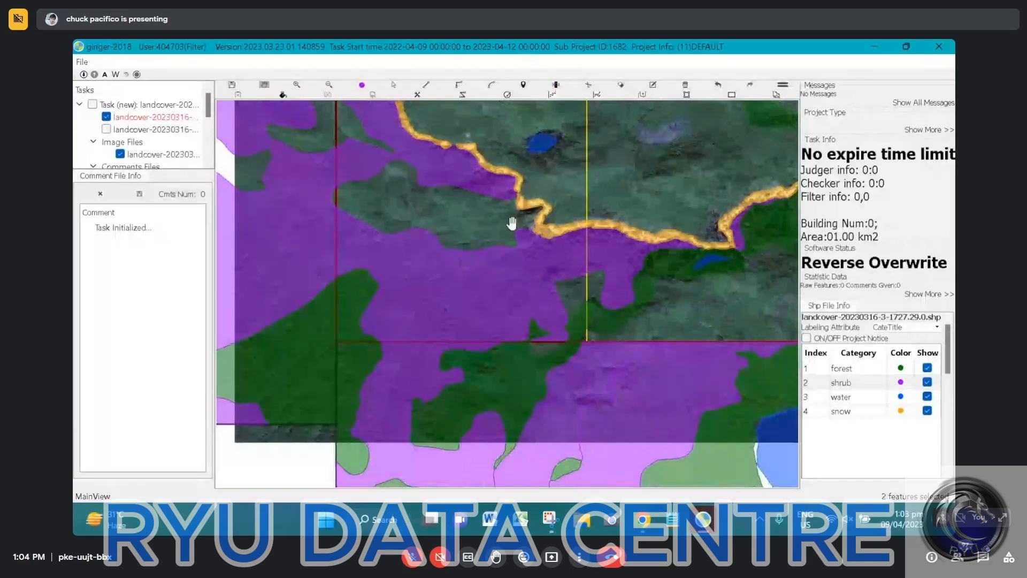
{"action": "scroll", "coordinate": [512, 223], "scroll_direction": "up", "scroll_amount": 4}
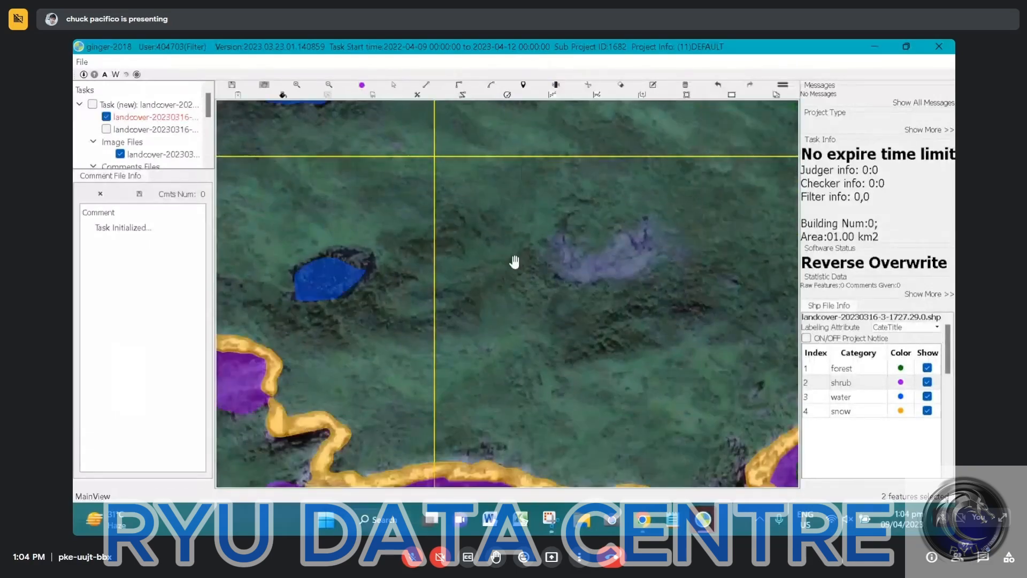
{"action": "scroll", "coordinate": [511, 261], "scroll_direction": "down", "scroll_amount": 2}
{"action": "left_click_drag", "start_coordinate": [497, 220], "coordinate": [573, 333]}
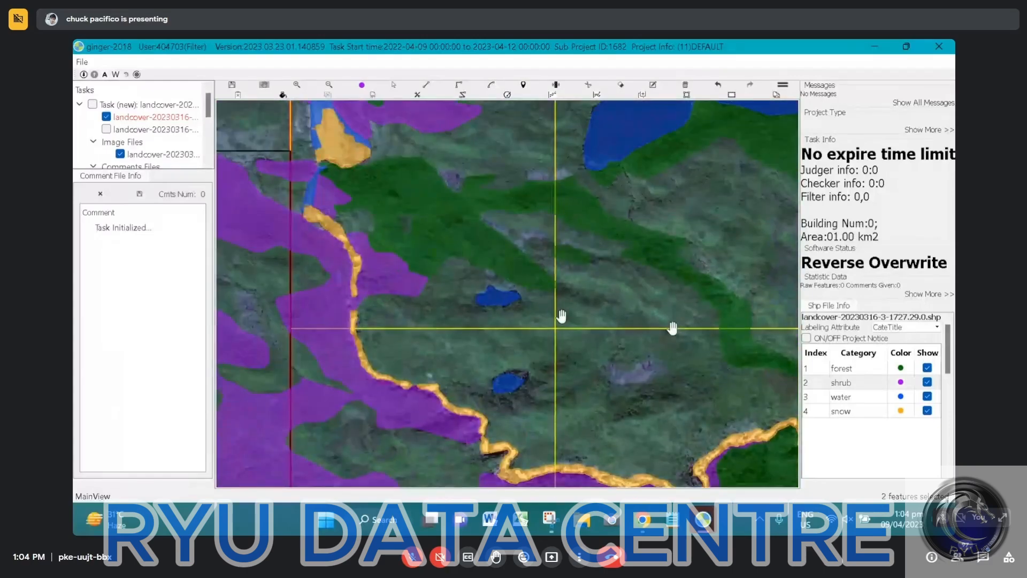
{"action": "left_click_drag", "start_coordinate": [715, 331], "coordinate": [610, 287]}
{"action": "key", "text": "space"}
{"action": "scroll", "coordinate": [615, 271], "scroll_direction": "up", "scroll_amount": 2}
{"action": "left_click_drag", "start_coordinate": [547, 392], "coordinate": [559, 396]}
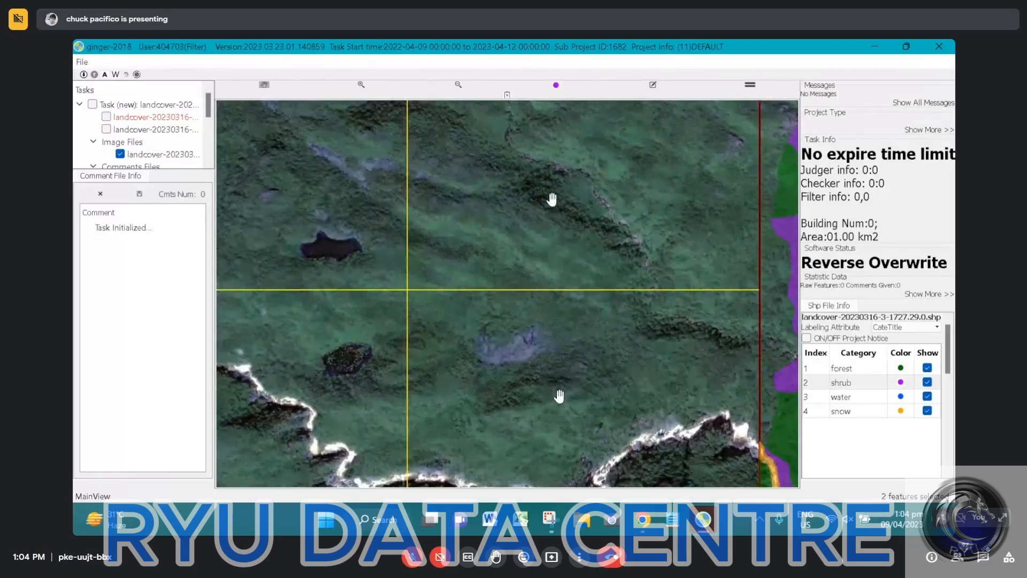
- Draw a forest feature from the bend of the diagonal forest band westward, just south of the pale patch, to the lower small lake
{"action": "key", "text": "space"}
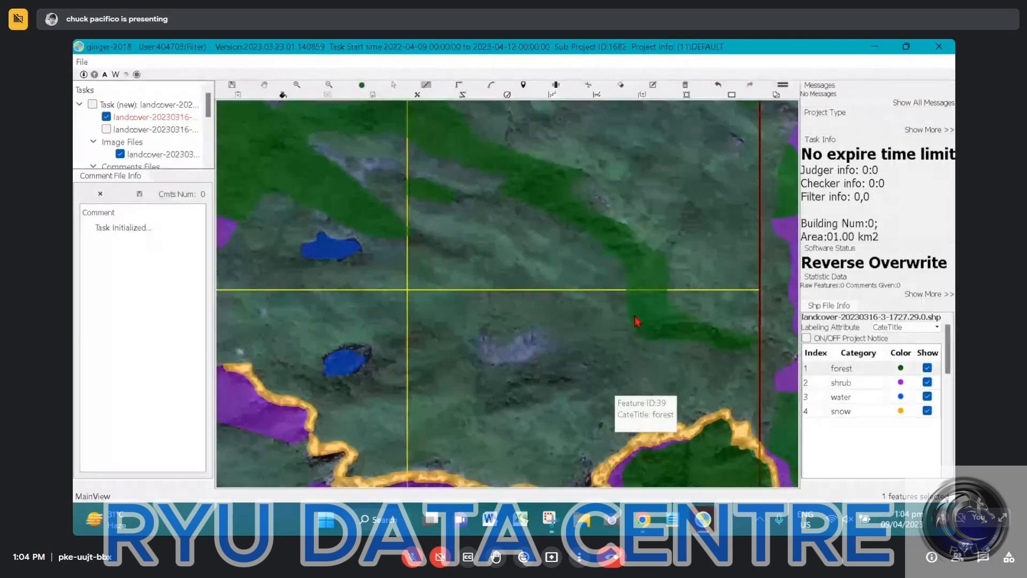
{"action": "left_click", "coordinate": [634, 316]}
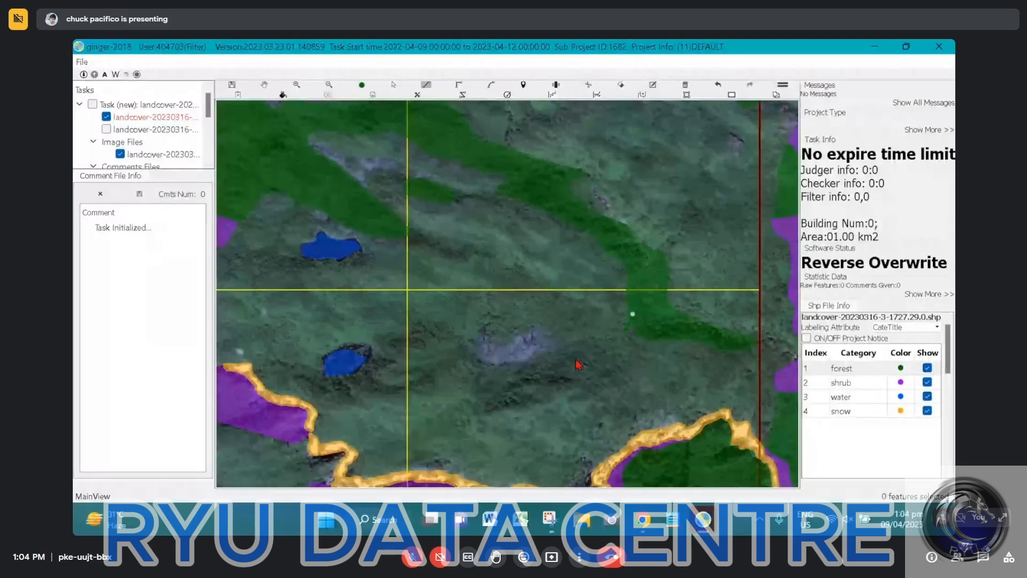
{"action": "left_click_drag", "start_coordinate": [578, 364], "coordinate": [326, 381]}
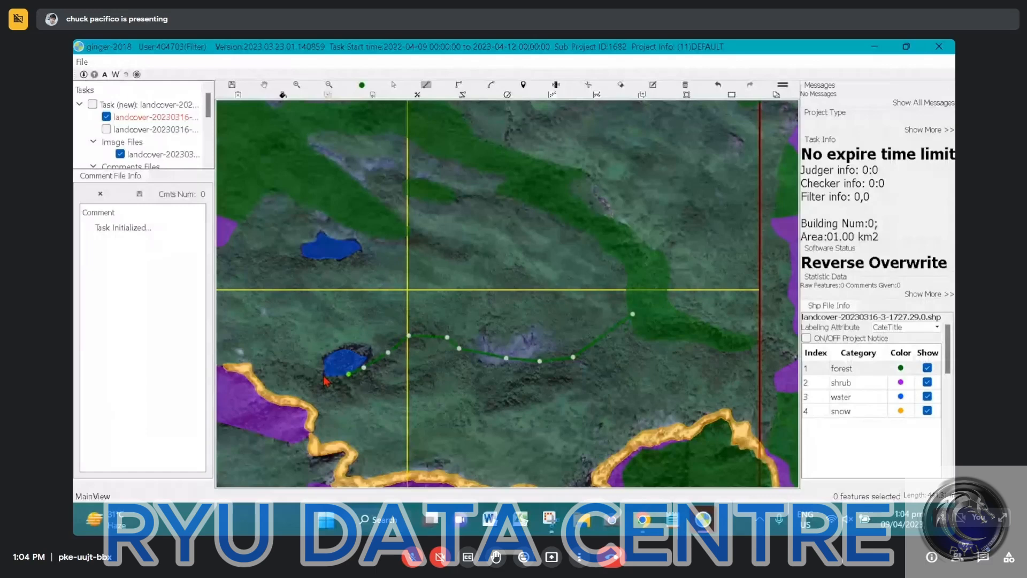
{"action": "left_click", "coordinate": [577, 390]}
{"action": "scroll", "coordinate": [576, 388], "scroll_direction": "down", "scroll_amount": 2}
{"action": "left_click", "coordinate": [283, 95]}
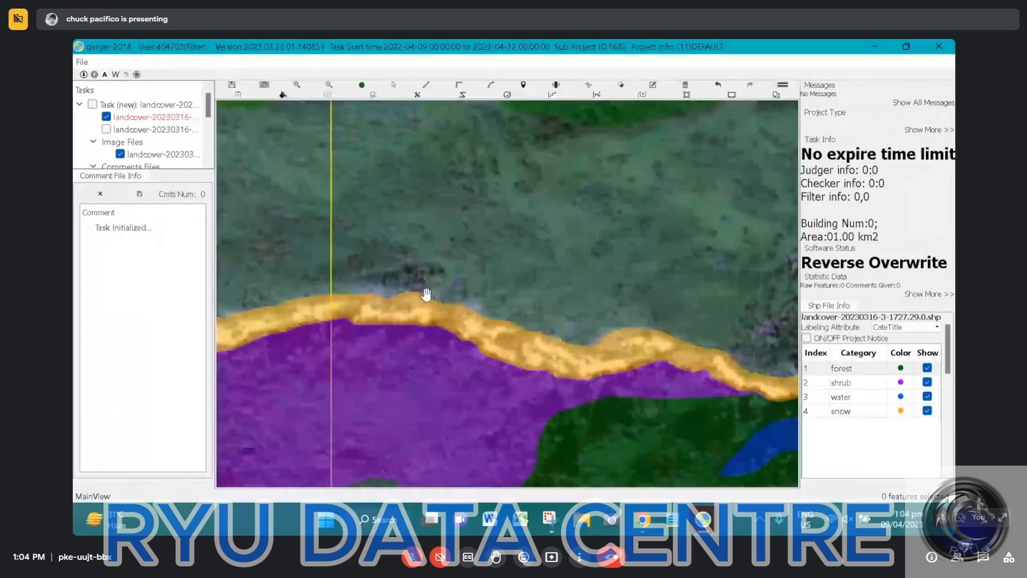
- Merge the small water feature just south of the snow strip with the surrounding forest as one forest feature
{"action": "scroll", "coordinate": [426, 295], "scroll_direction": "down", "scroll_amount": 1}
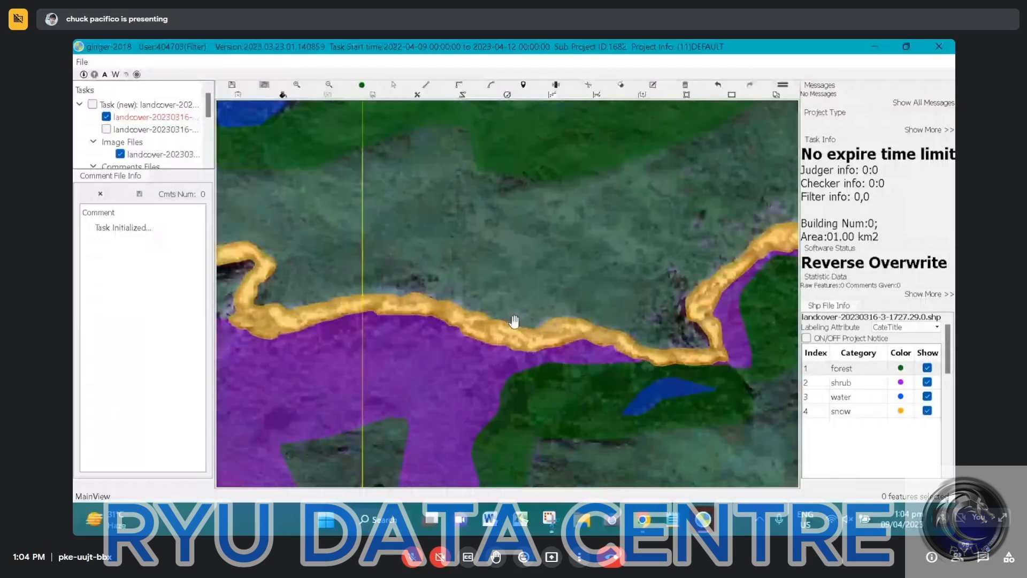
{"action": "scroll", "coordinate": [514, 321], "scroll_direction": "down", "scroll_amount": 2}
{"action": "left_click_drag", "start_coordinate": [657, 291], "coordinate": [380, 321]}
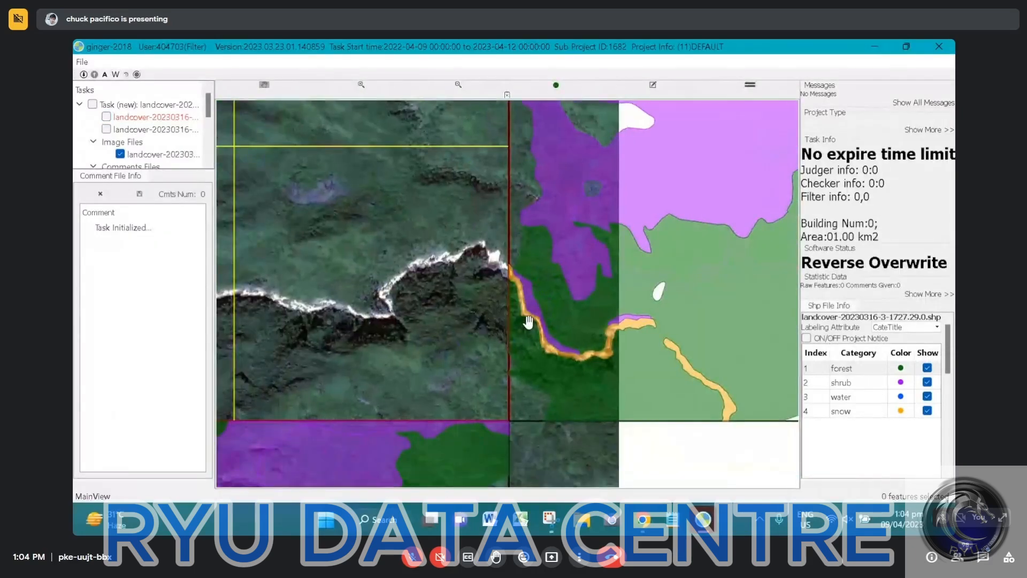
{"action": "left_click_drag", "start_coordinate": [377, 287], "coordinate": [537, 289]}
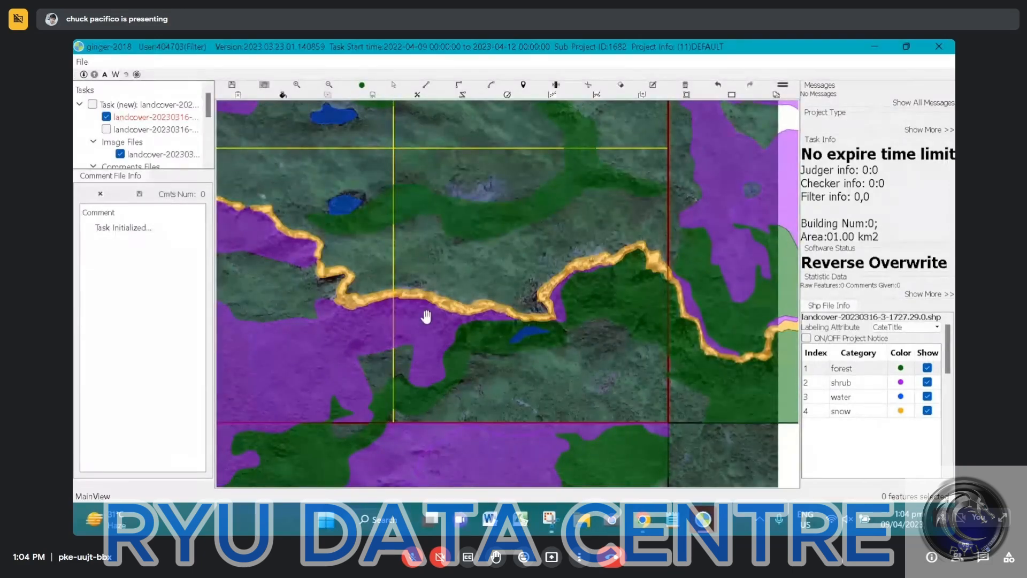
{"action": "scroll", "coordinate": [525, 349], "scroll_direction": "up", "scroll_amount": 3}
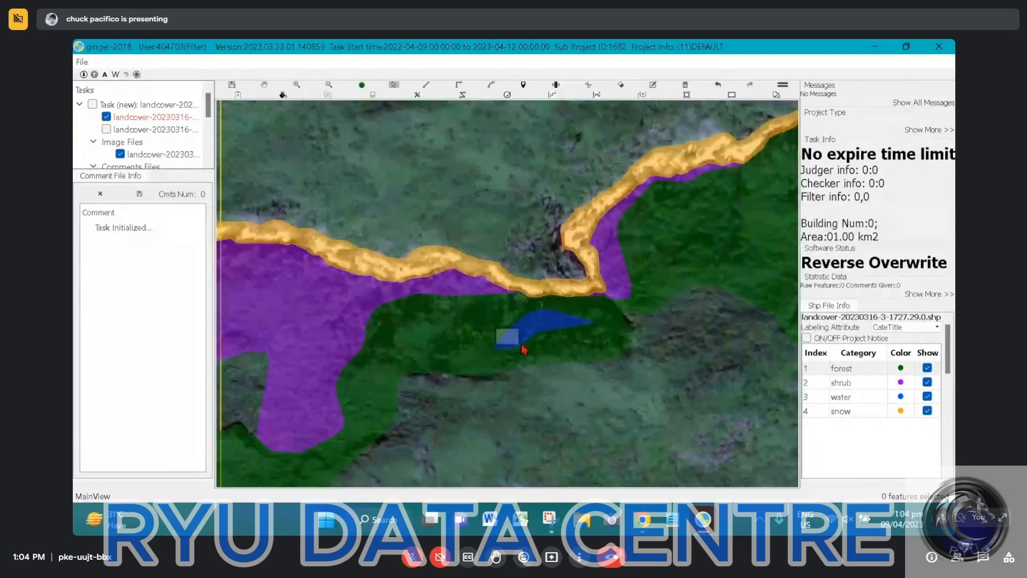
{"action": "scroll", "coordinate": [524, 348], "scroll_direction": "down", "scroll_amount": 5}
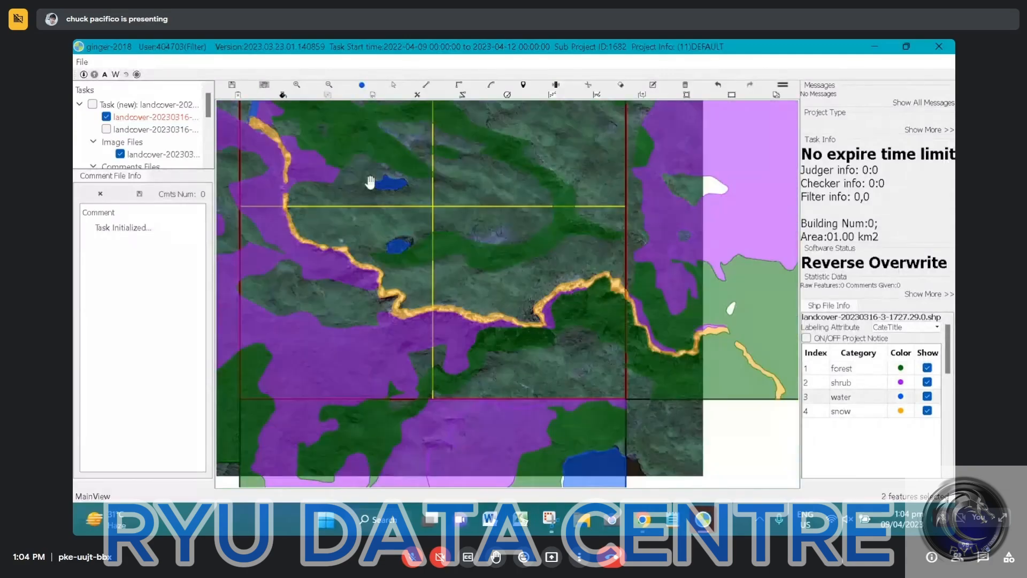
{"action": "left_click_drag", "start_coordinate": [370, 183], "coordinate": [464, 287]}
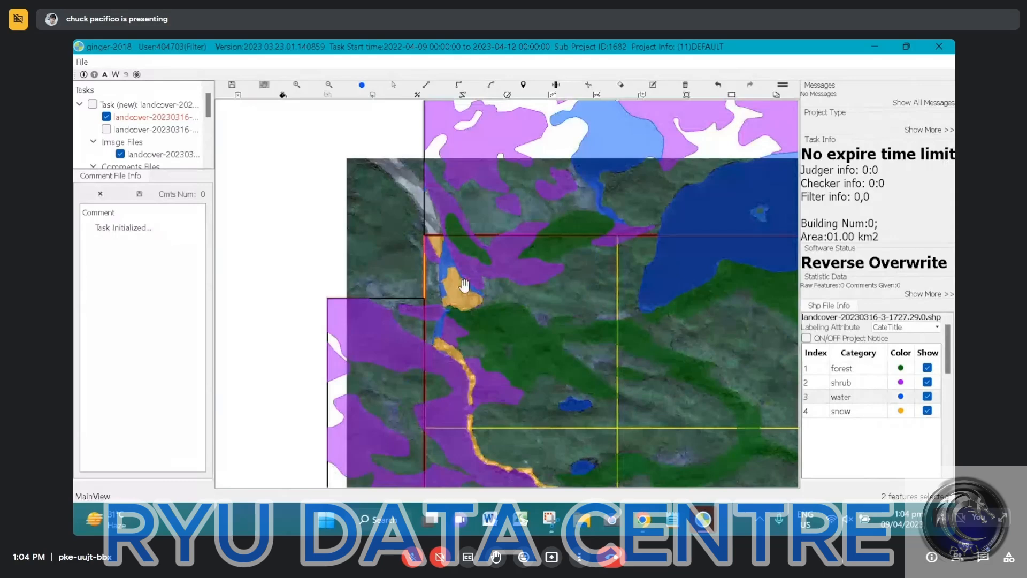
- Compare the snow patches in the tile's northwest corner with the bare imagery and merge them with the surrounding water as one water feature
{"action": "scroll", "coordinate": [451, 297], "scroll_direction": "up", "scroll_amount": 4}
{"action": "key", "text": "space"}
{"action": "key", "text": "space"}
{"action": "key", "text": "space"}
{"action": "left_click_drag", "start_coordinate": [433, 172], "coordinate": [459, 238]}
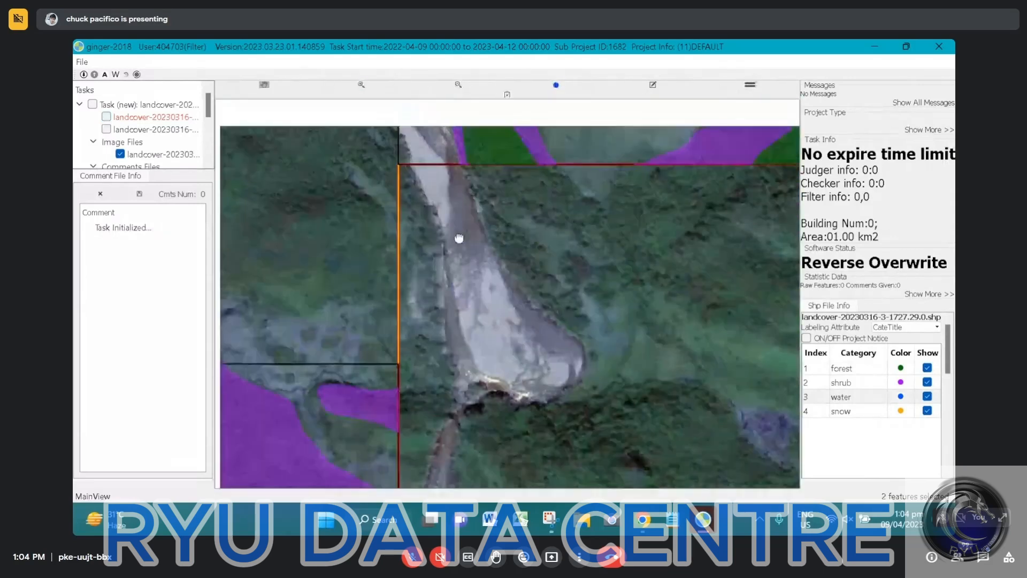
{"action": "scroll", "coordinate": [478, 303], "scroll_direction": "up", "scroll_amount": 1}
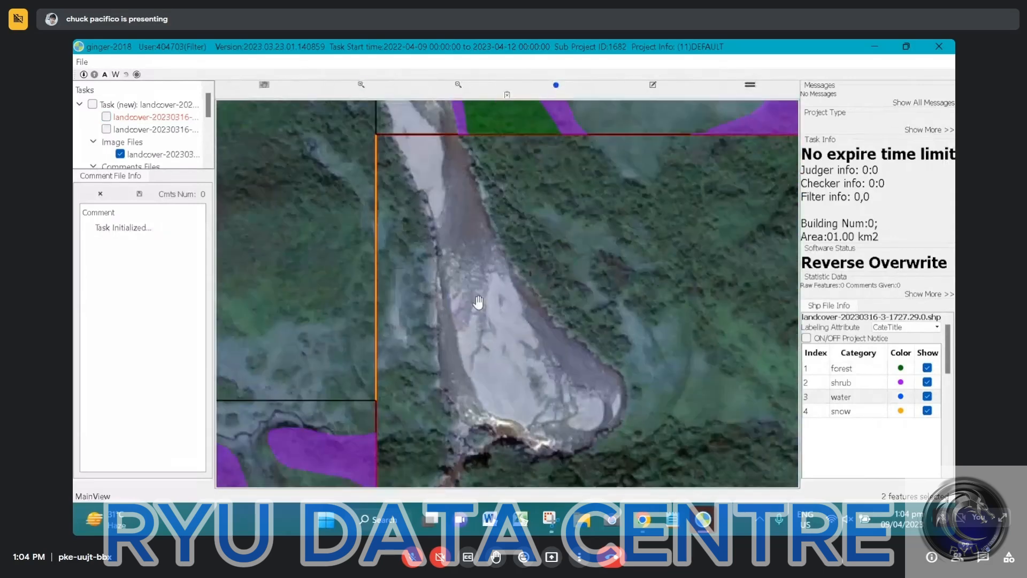
{"action": "scroll", "coordinate": [478, 307], "scroll_direction": "down", "scroll_amount": 3}
{"action": "scroll", "coordinate": [477, 313], "scroll_direction": "up", "scroll_amount": 3}
{"action": "key", "text": "space"}
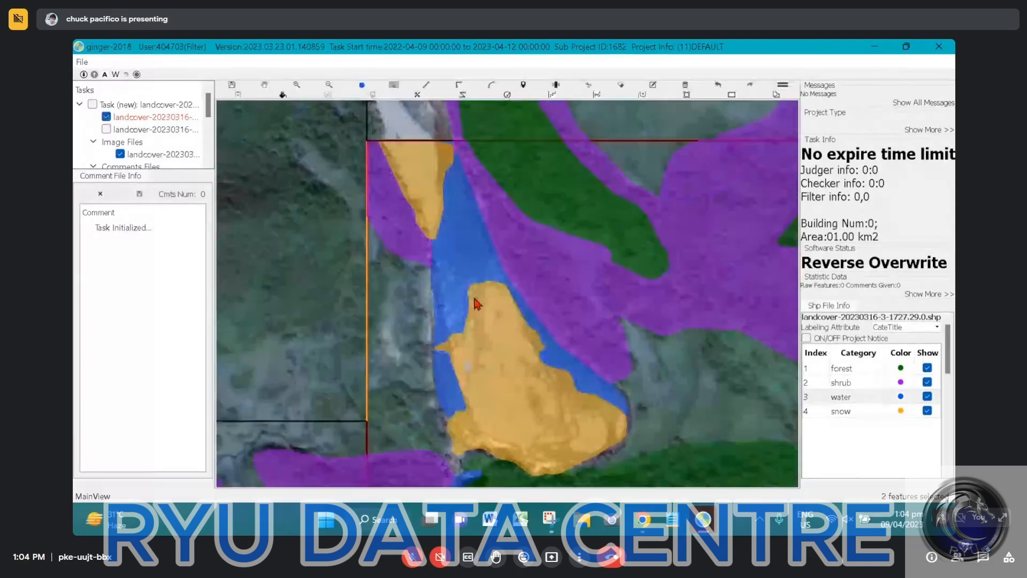
{"action": "left_click_drag", "start_coordinate": [464, 271], "coordinate": [480, 376]}
{"action": "key", "text": "m"}
{"action": "key", "text": "m"}
- Draw a water feature over the pale riverbed in the neighbour tile to the north, from the tile's northwest corner up to the small water sliver
{"action": "scroll", "coordinate": [427, 206], "scroll_direction": "down", "scroll_amount": 2}
{"action": "scroll", "coordinate": [430, 213], "scroll_direction": "down", "scroll_amount": 2}
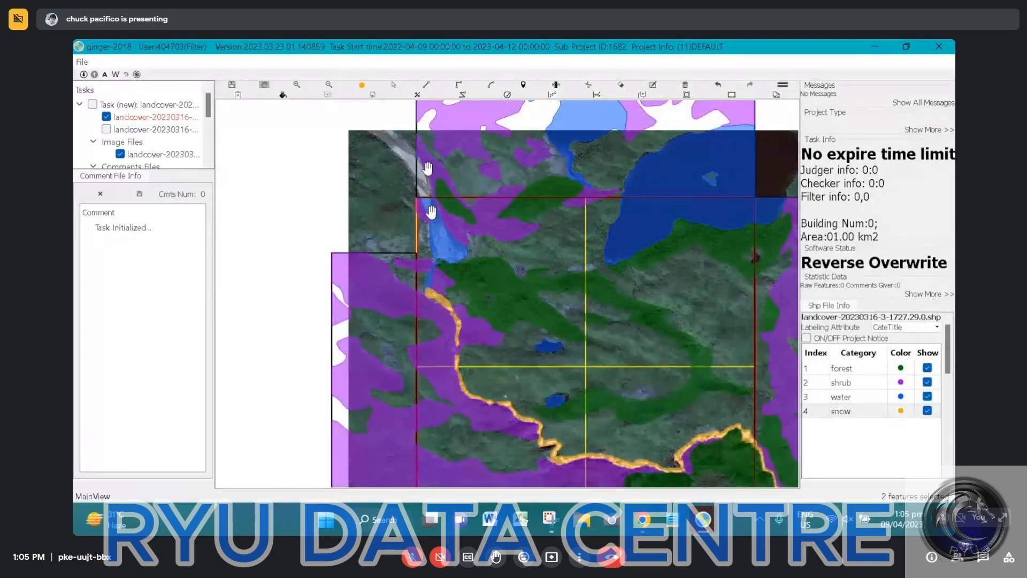
{"action": "scroll", "coordinate": [435, 201], "scroll_direction": "up", "scroll_amount": 3}
{"action": "scroll", "coordinate": [446, 313], "scroll_direction": "up", "scroll_amount": 3}
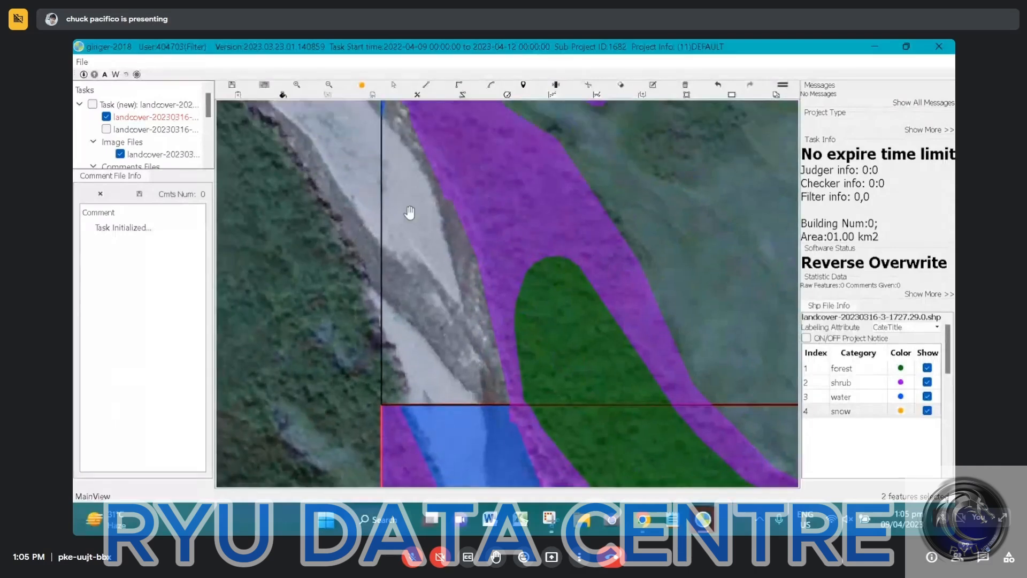
{"action": "left_click_drag", "start_coordinate": [407, 177], "coordinate": [447, 247]}
{"action": "scroll", "coordinate": [449, 246], "scroll_direction": "down", "scroll_amount": 1}
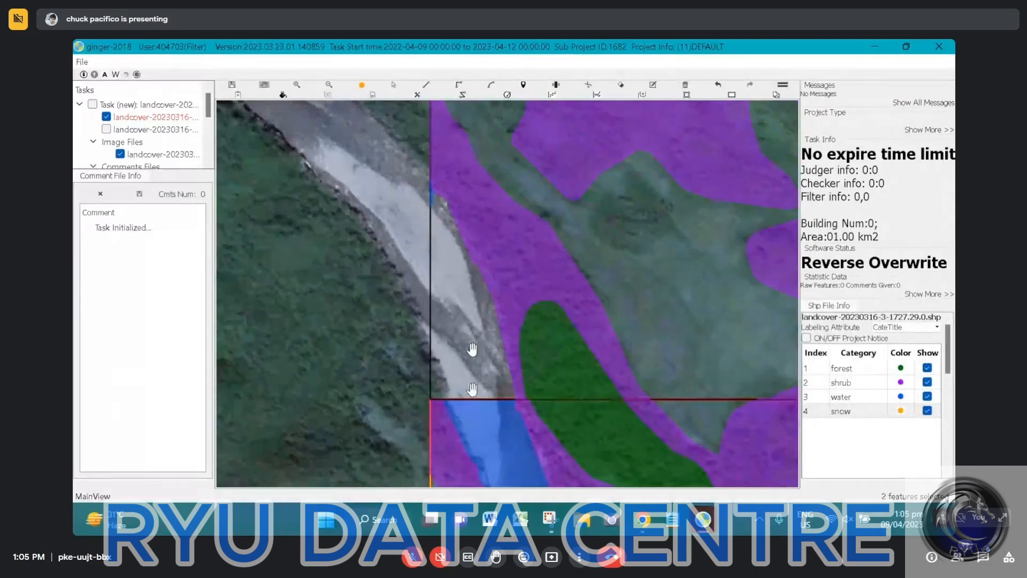
{"action": "left_click", "coordinate": [443, 408]}
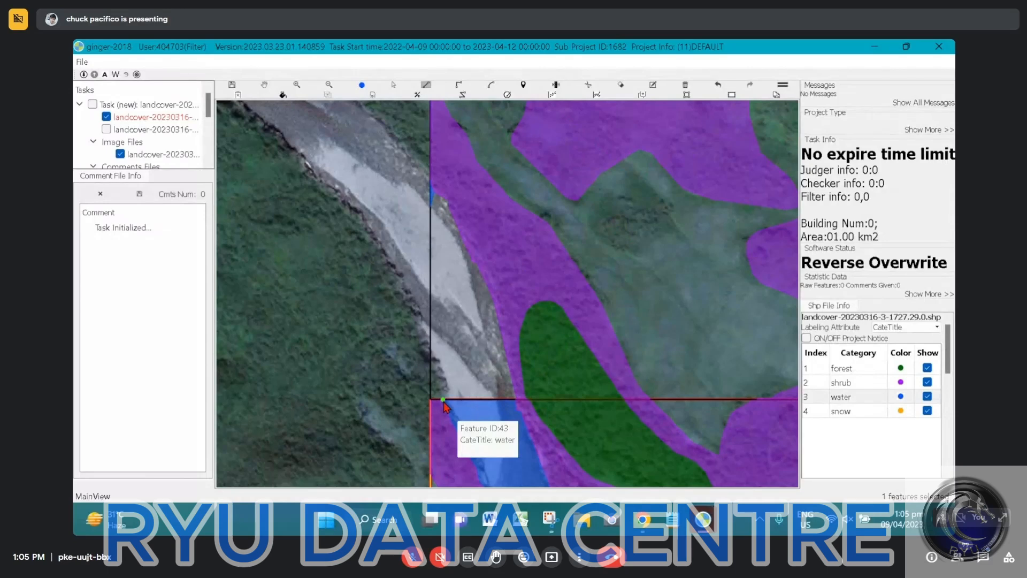
{"action": "left_click", "coordinate": [443, 399]}
{"action": "left_click", "coordinate": [413, 293]}
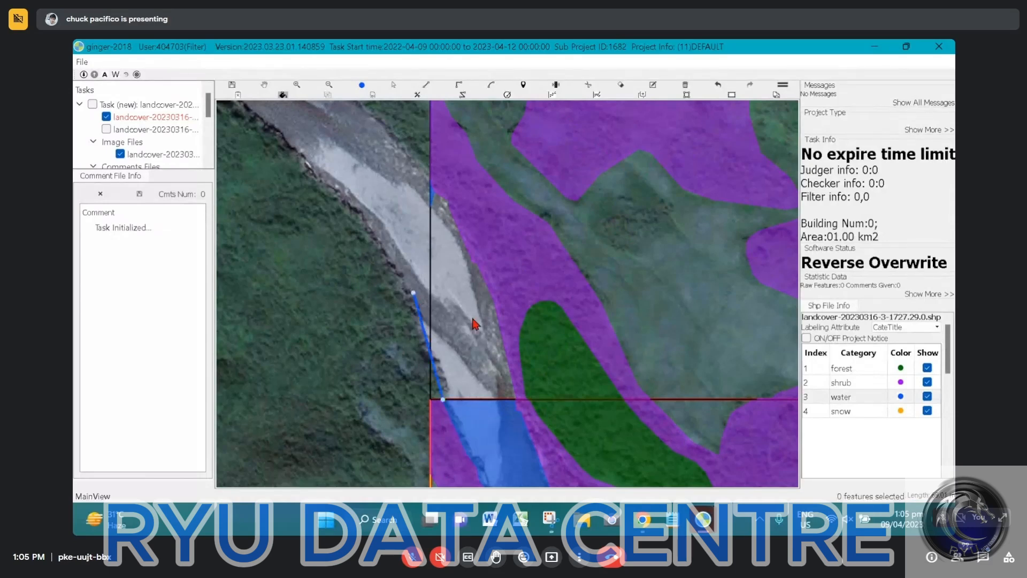
{"action": "left_click", "coordinate": [458, 264]}
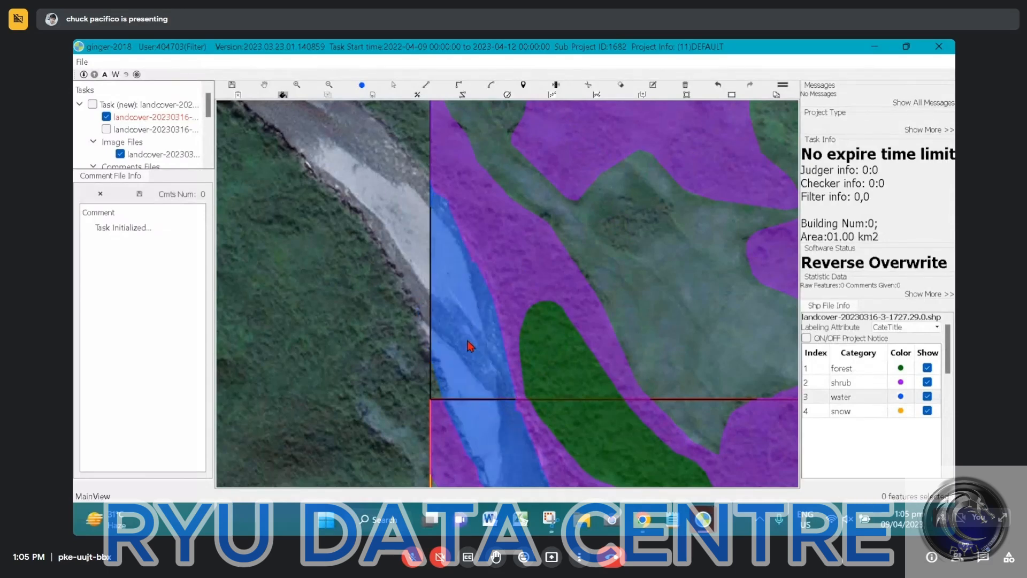
- Restore the current ginger-2018 window down from full size and switch to the other window showing landcover tile 1719.38.28
{"action": "scroll", "coordinate": [470, 346], "scroll_direction": "down", "scroll_amount": 2}
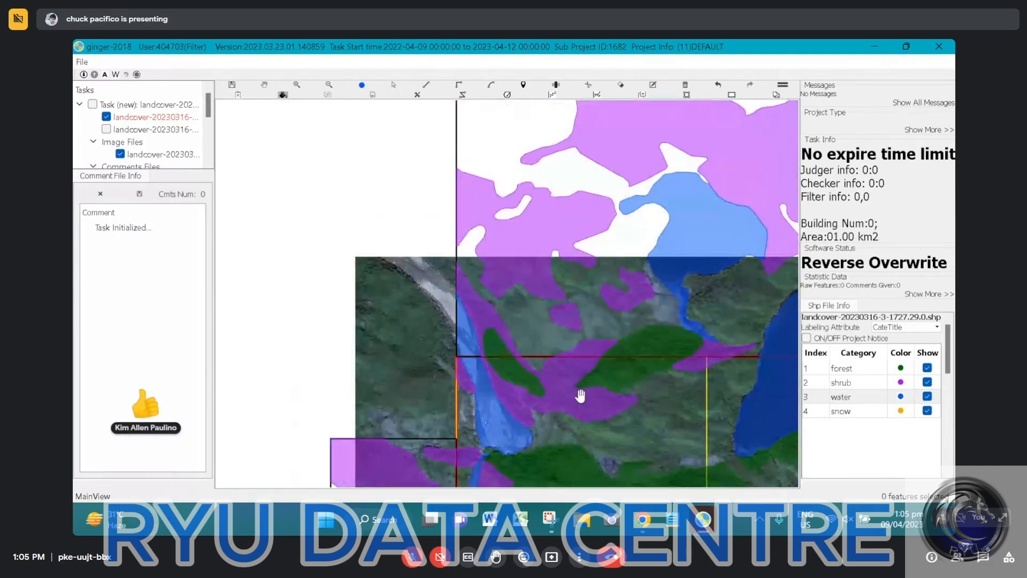
{"action": "left_click_drag", "start_coordinate": [580, 395], "coordinate": [484, 266]}
{"action": "scroll", "coordinate": [483, 266], "scroll_direction": "down", "scroll_amount": 2}
{"action": "left_click", "coordinate": [907, 47]}
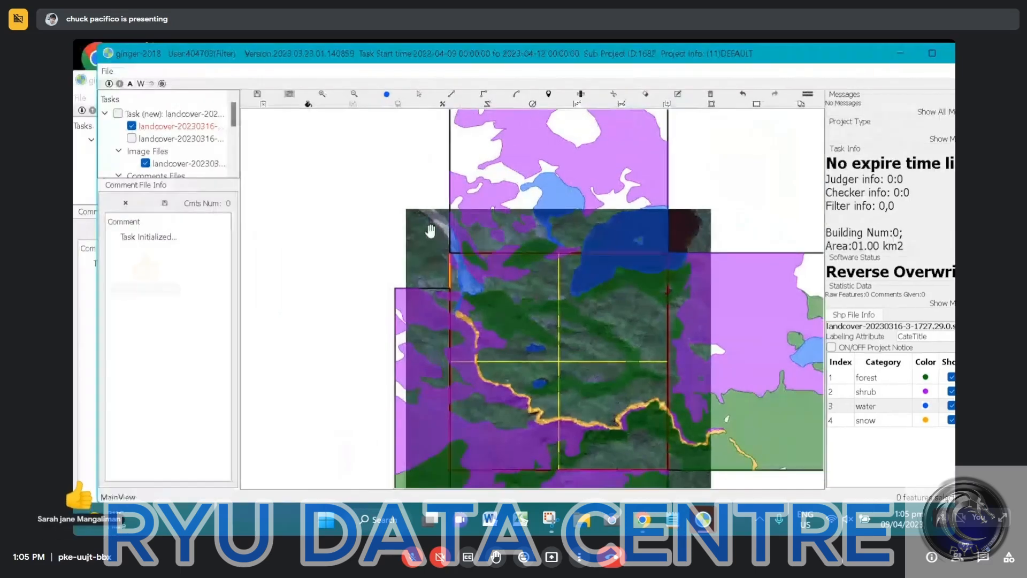
{"action": "left_click", "coordinate": [76, 316]}
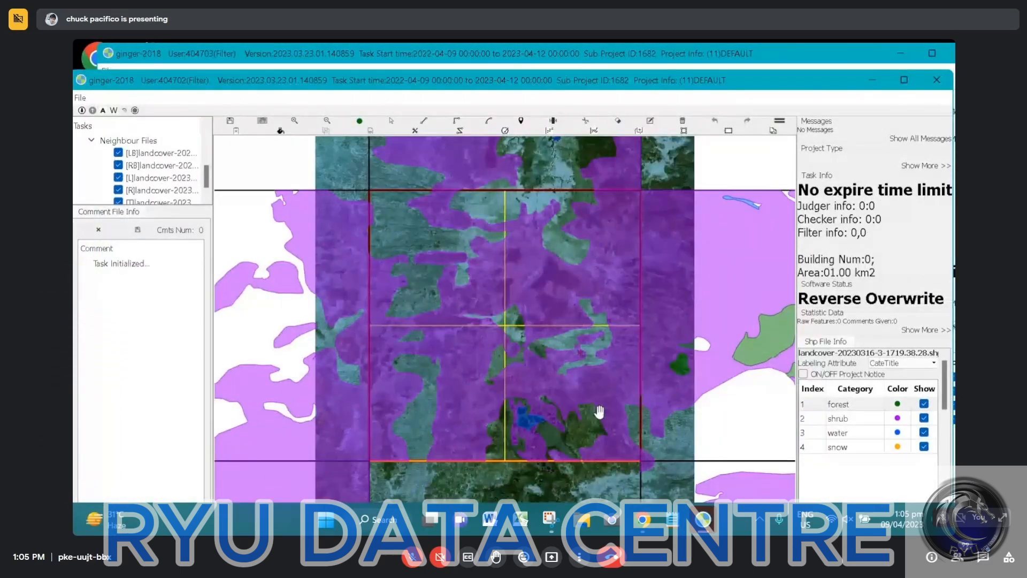
- Compare the labels of the lake at the tile's south edge with the bare imagery and start the line tool beside it
{"action": "left_click_drag", "start_coordinate": [600, 412], "coordinate": [528, 308]}
{"action": "scroll", "coordinate": [435, 302], "scroll_direction": "up", "scroll_amount": 4}
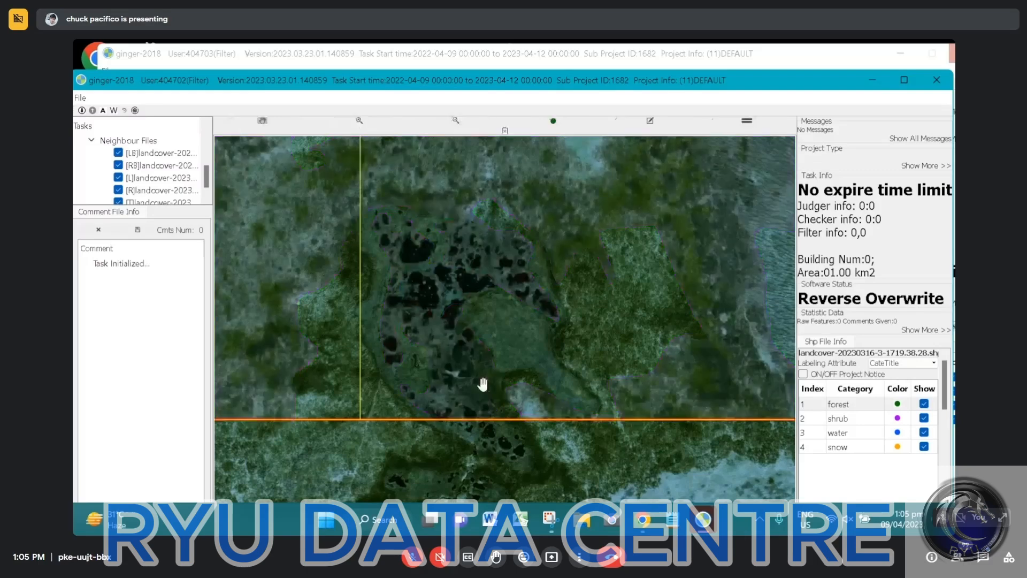
{"action": "left_click", "coordinate": [497, 272]}
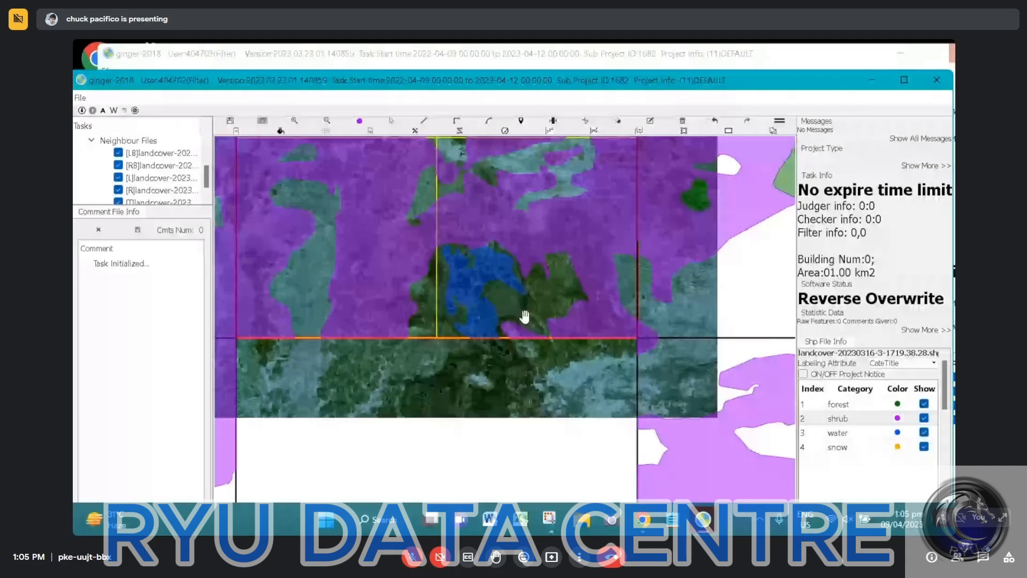
{"action": "scroll", "coordinate": [452, 317], "scroll_direction": "up", "scroll_amount": 2}
{"action": "key", "text": "l"}
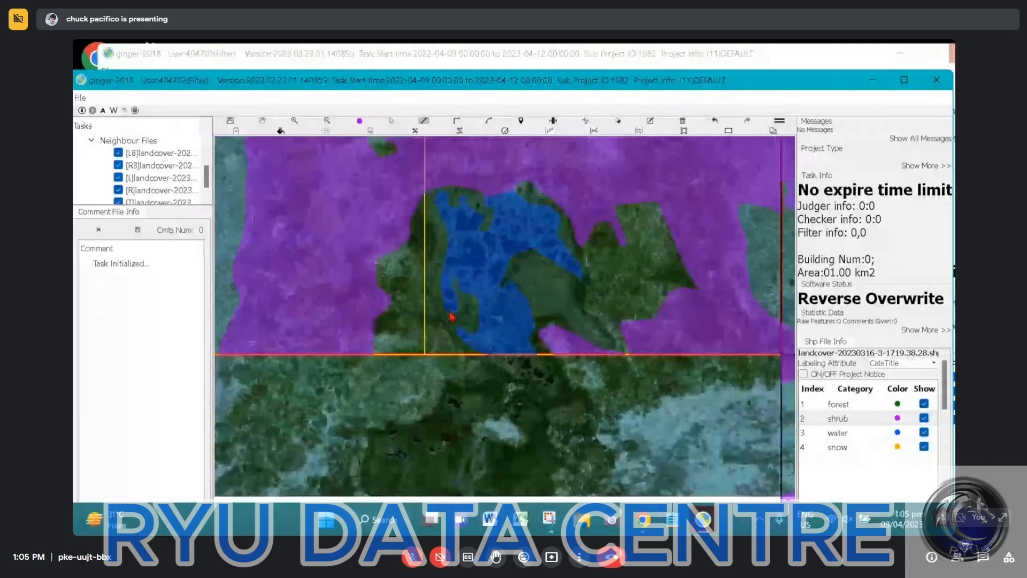